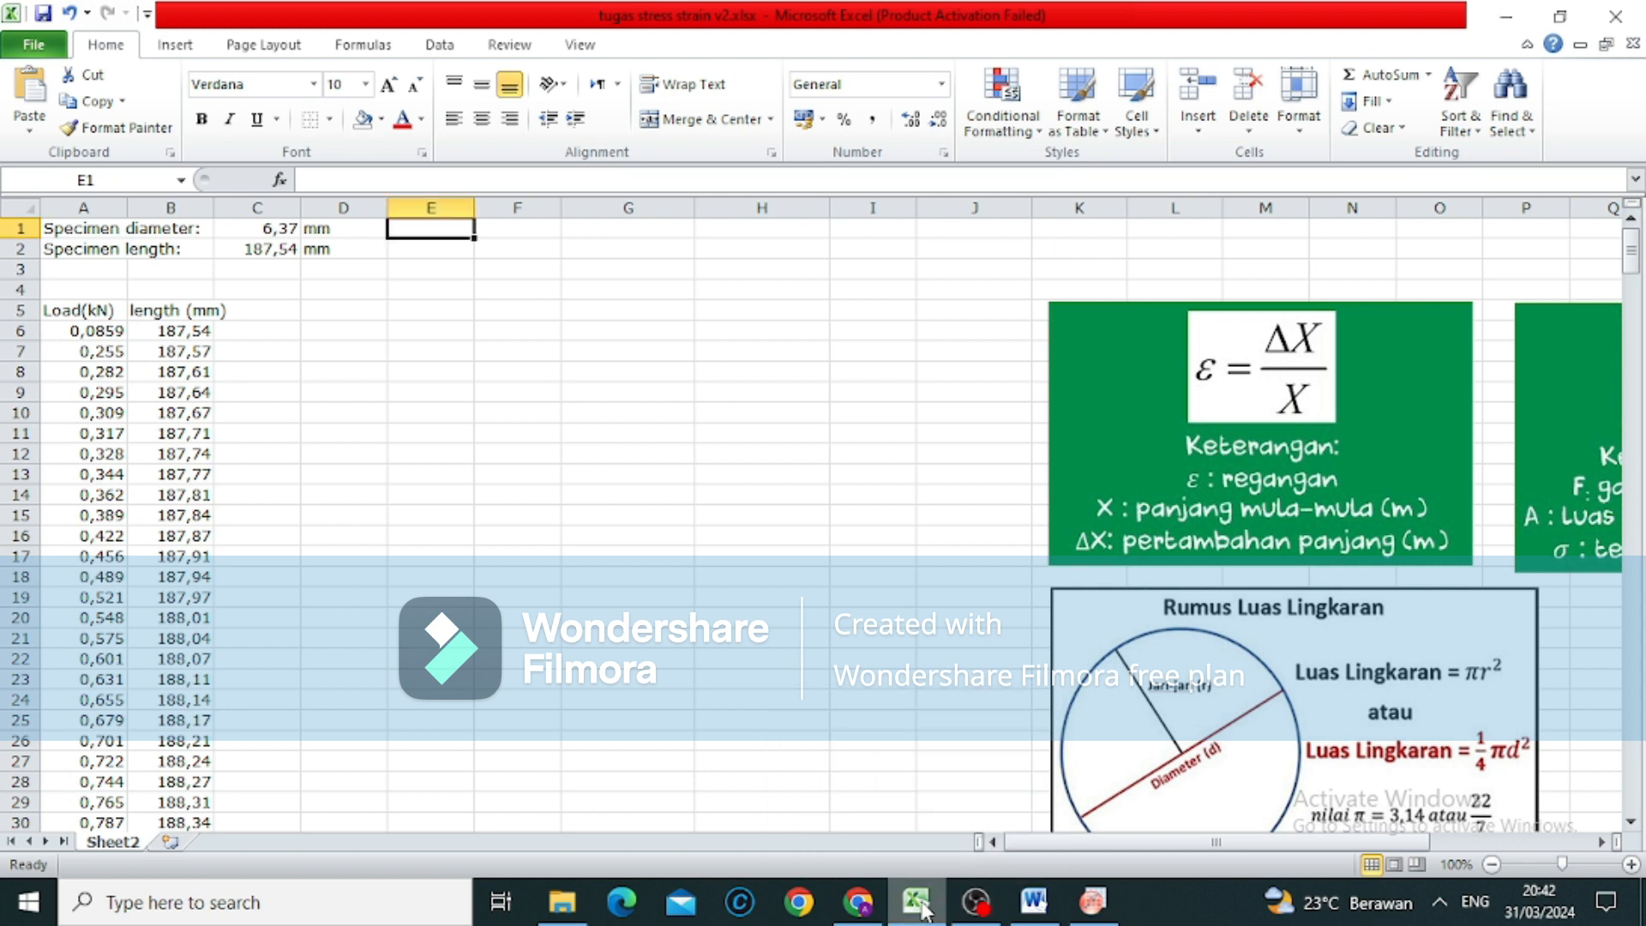
# Enter the word "atau" in cells E1 and E2 beside the specimen diameter and length.
pyautogui.click(638, 340)
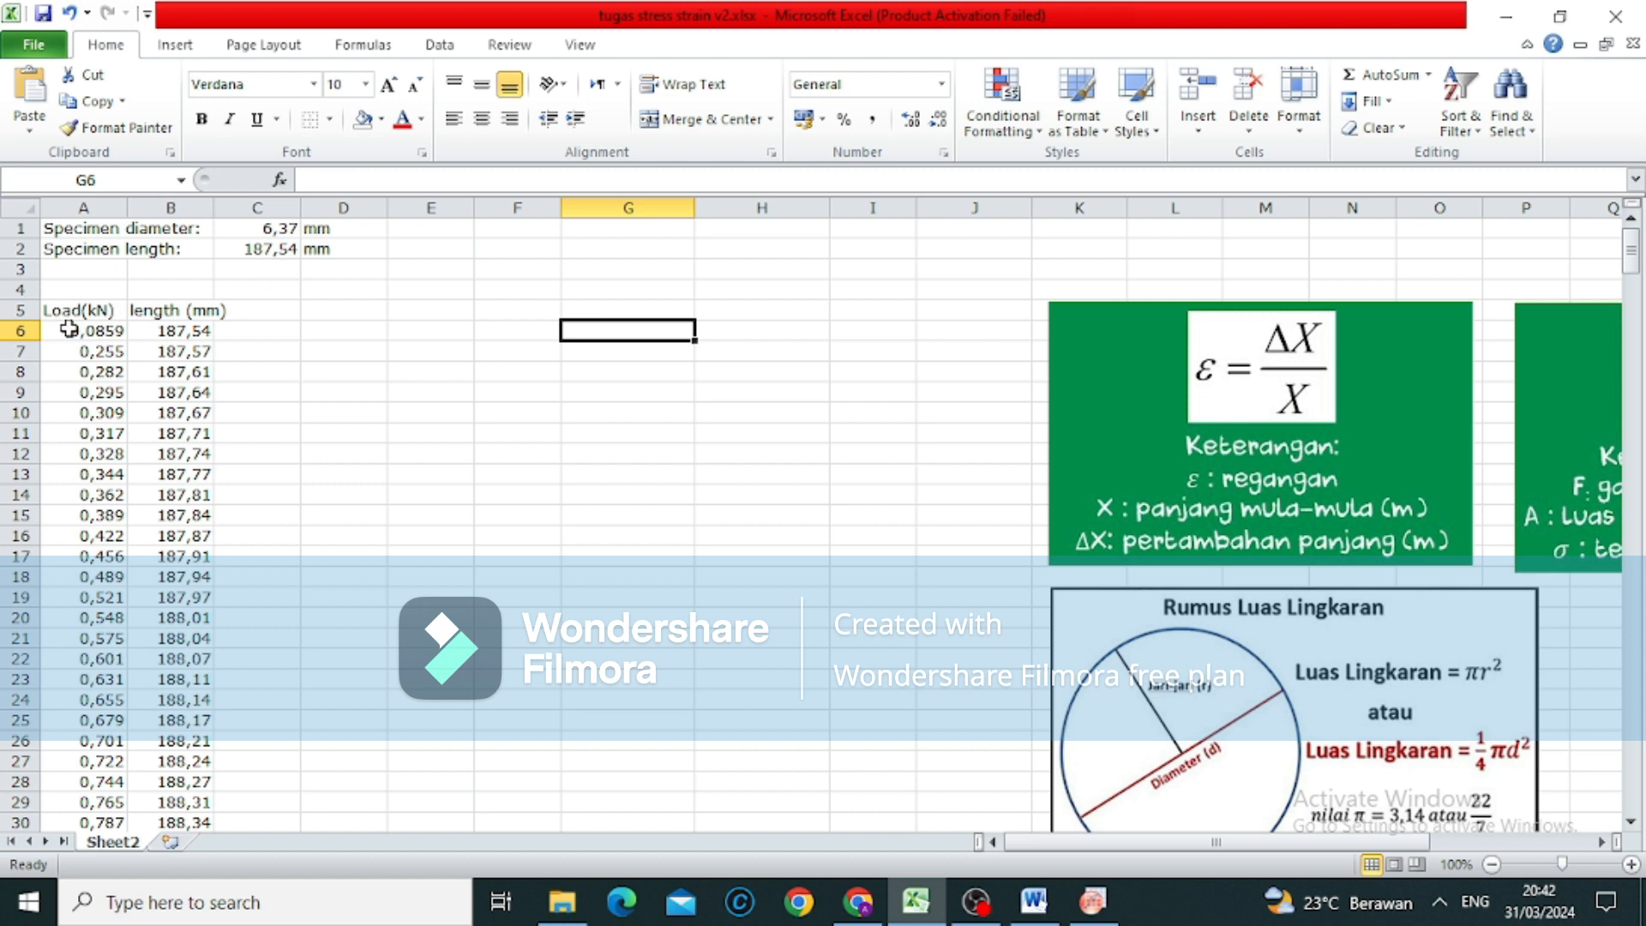
pyautogui.click(412, 234)
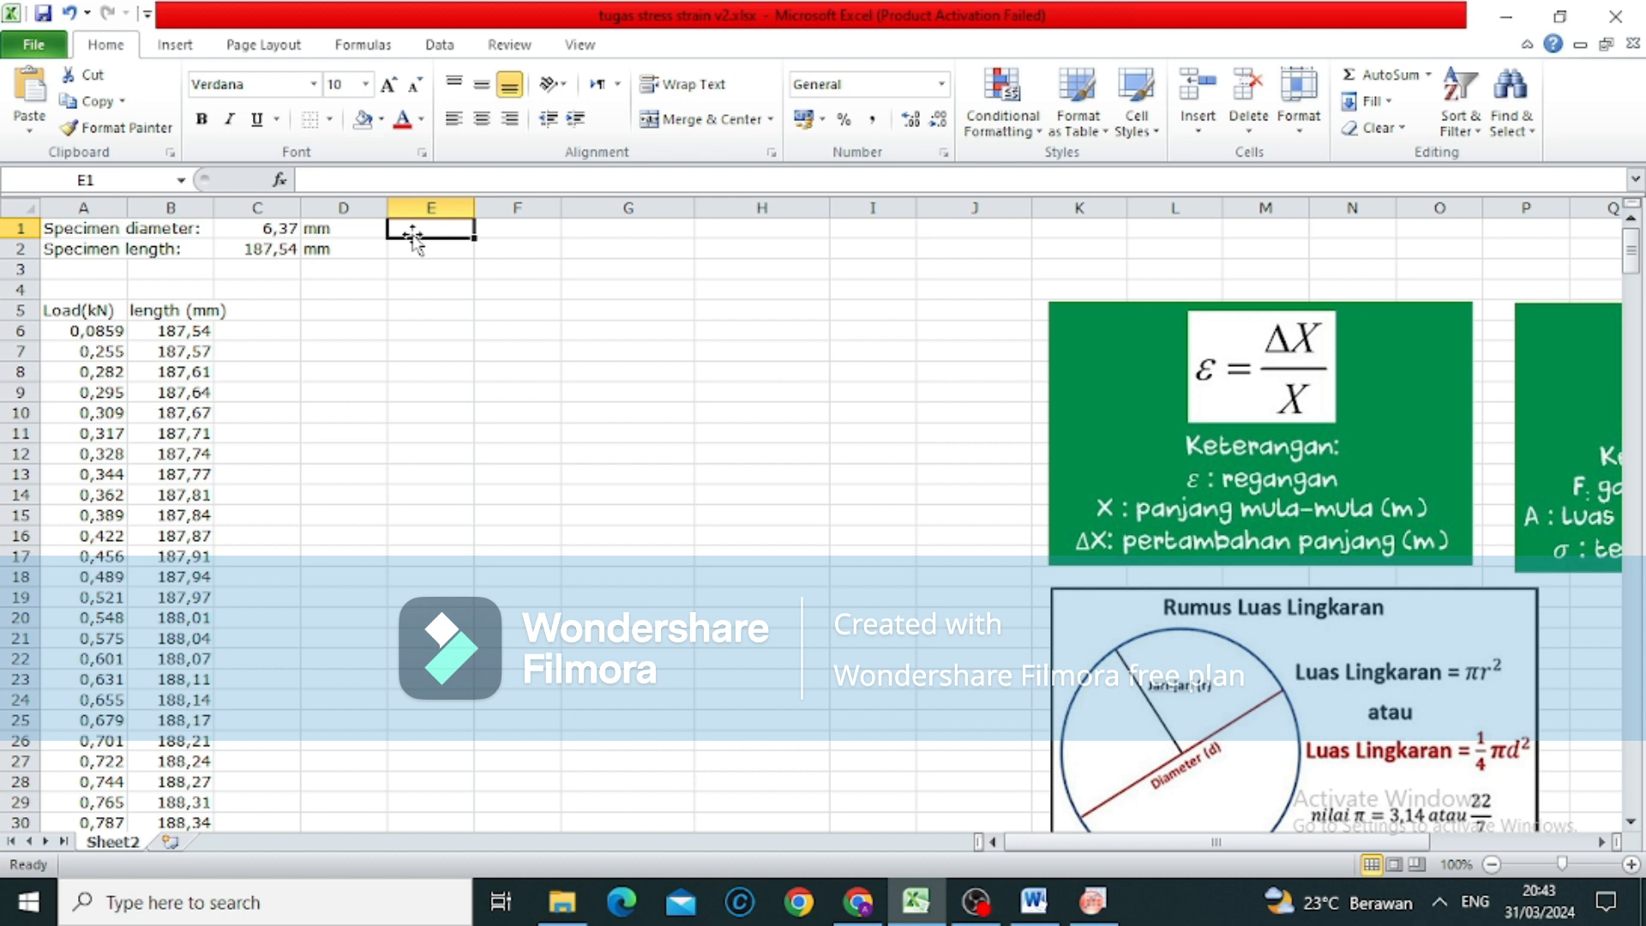
pyautogui.write('atau')
pyautogui.press('Return')
pyautogui.write('atau')
pyautogui.press('Tab')
# Convert the specimen diameter to metres in F1 with the formula =C1/1000.
pyautogui.press('Up')
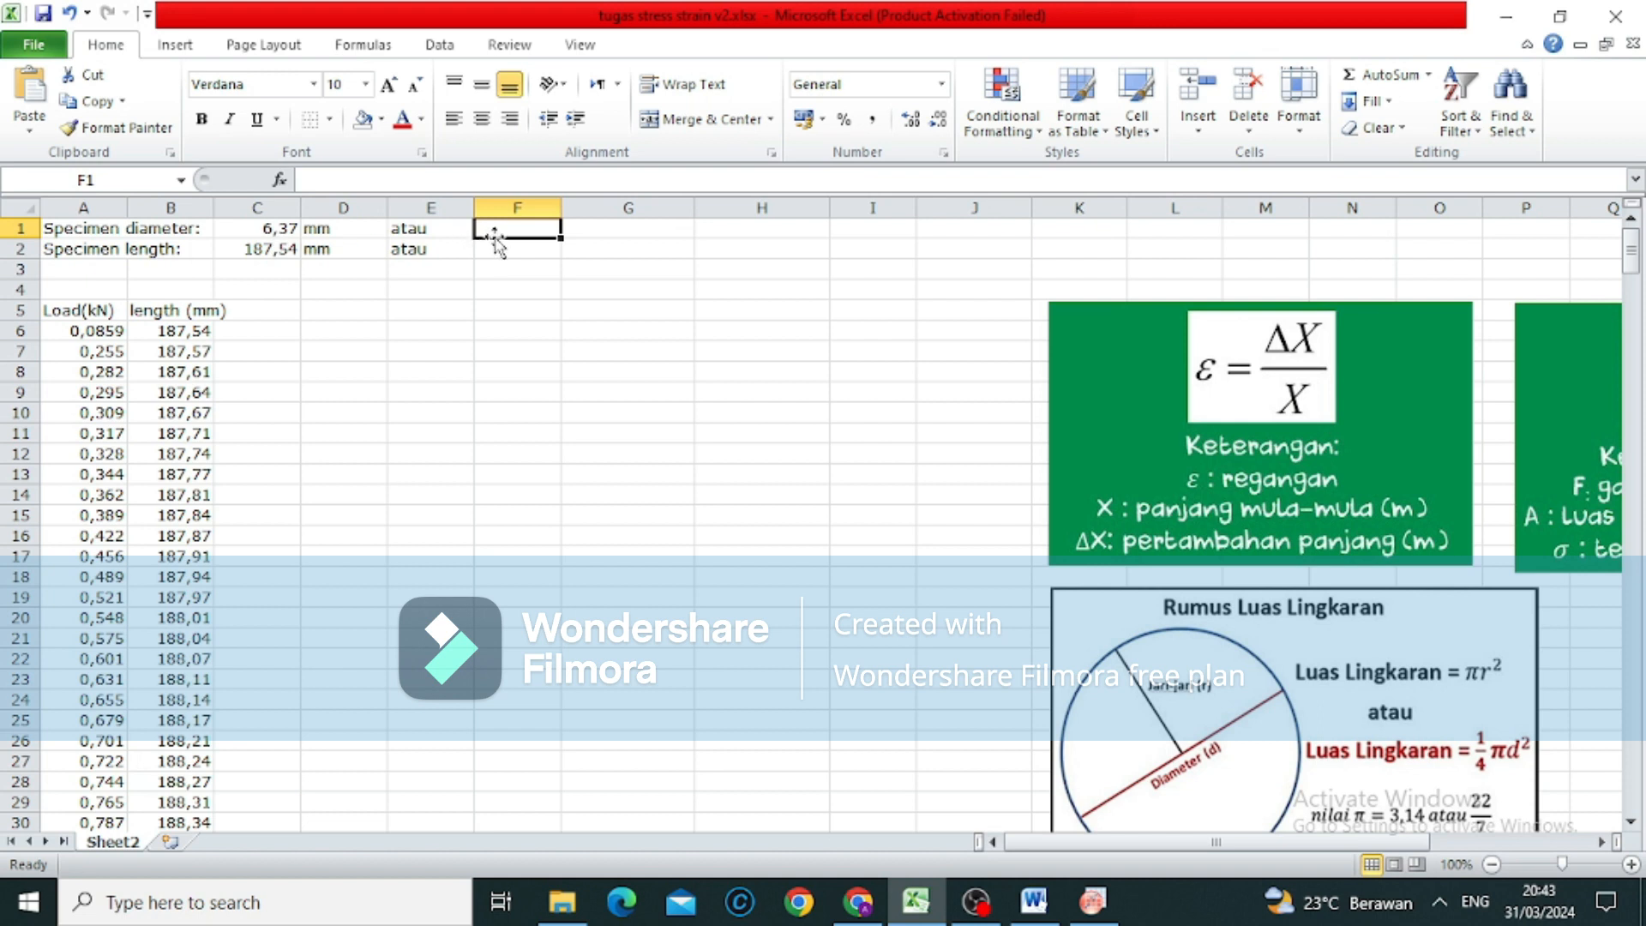
pyautogui.write('=')
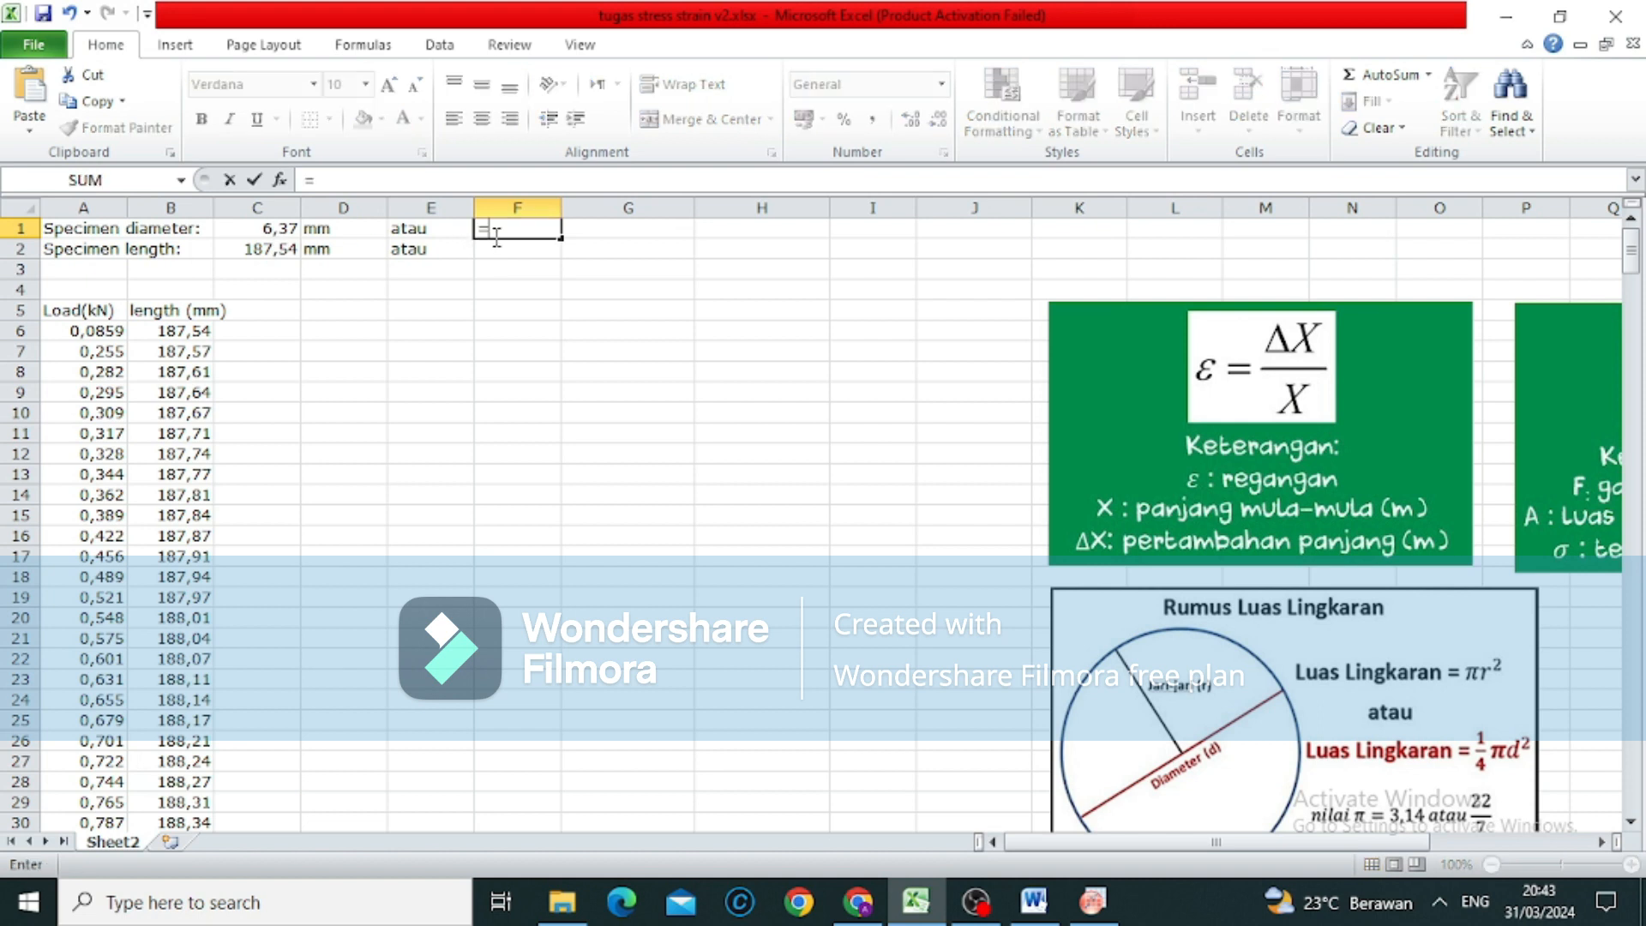
pyautogui.click(268, 251)
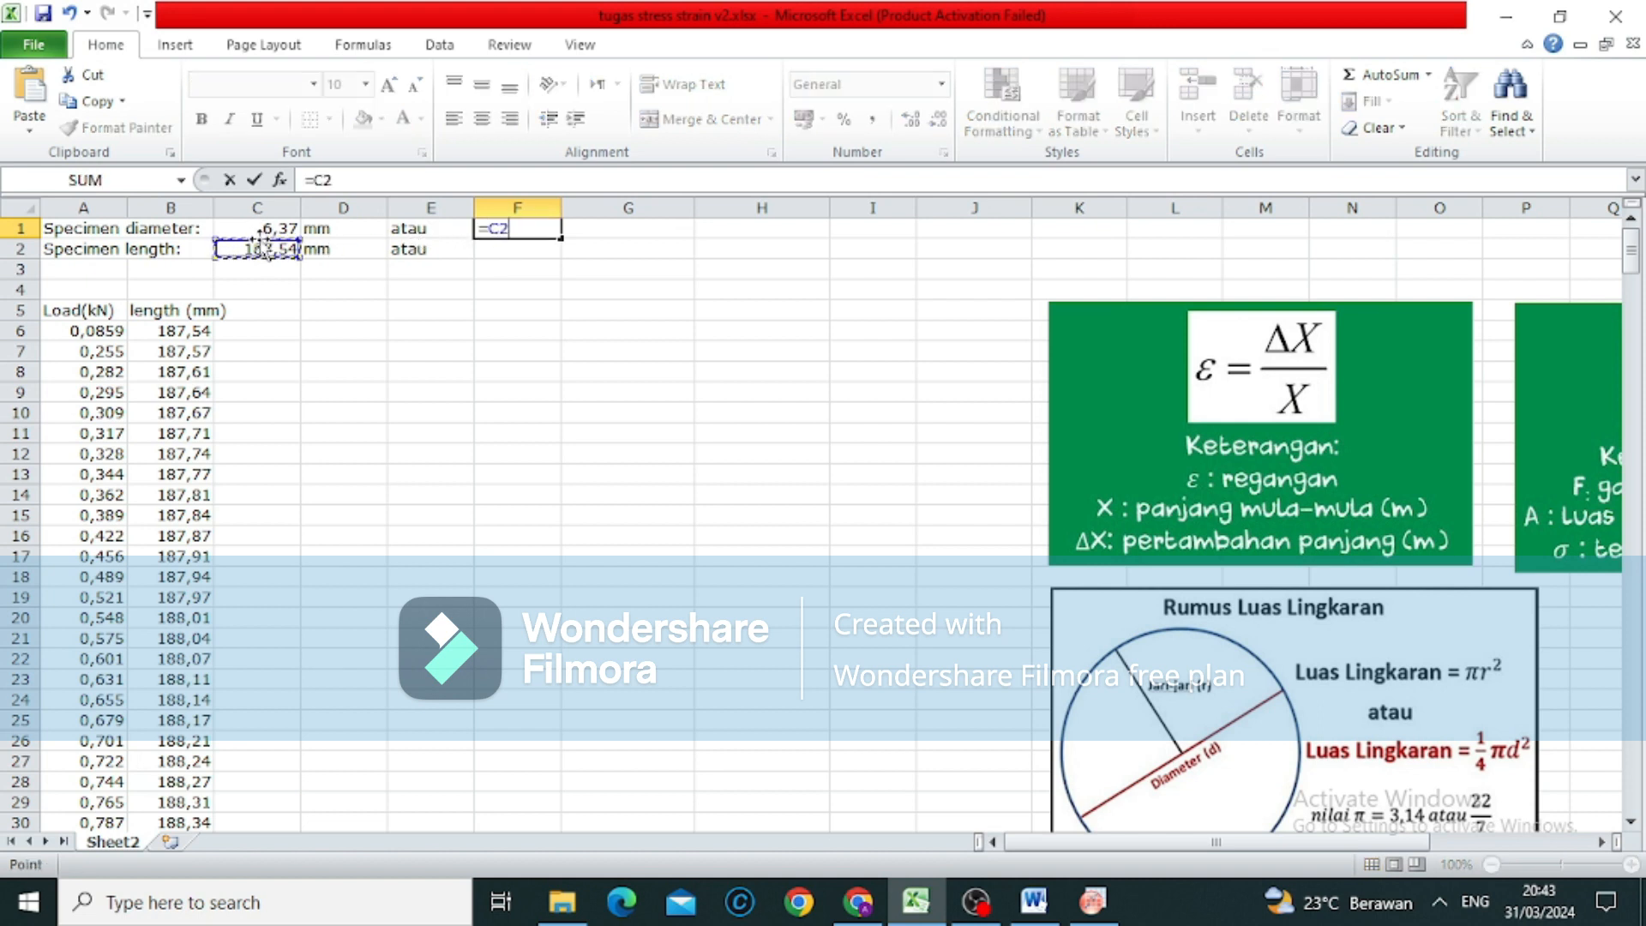
pyautogui.click(286, 230)
pyautogui.write('/1000')
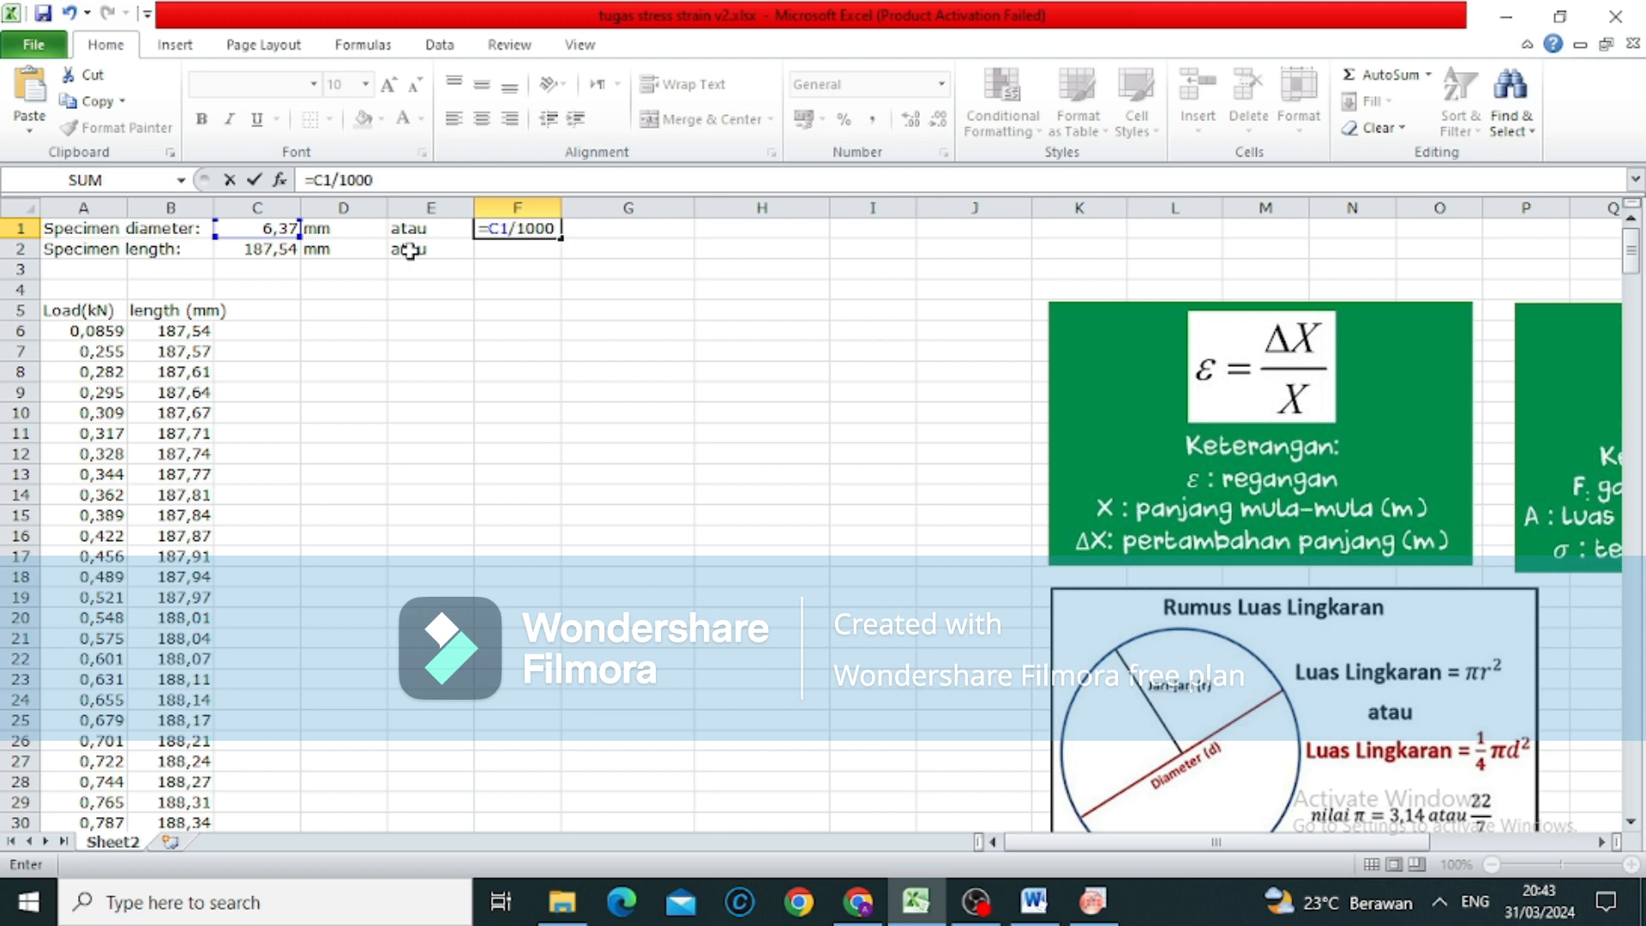
pyautogui.press('Return')
# Convert the specimen length to metres in F2 with the formula =C2/1000.
pyautogui.write('=')
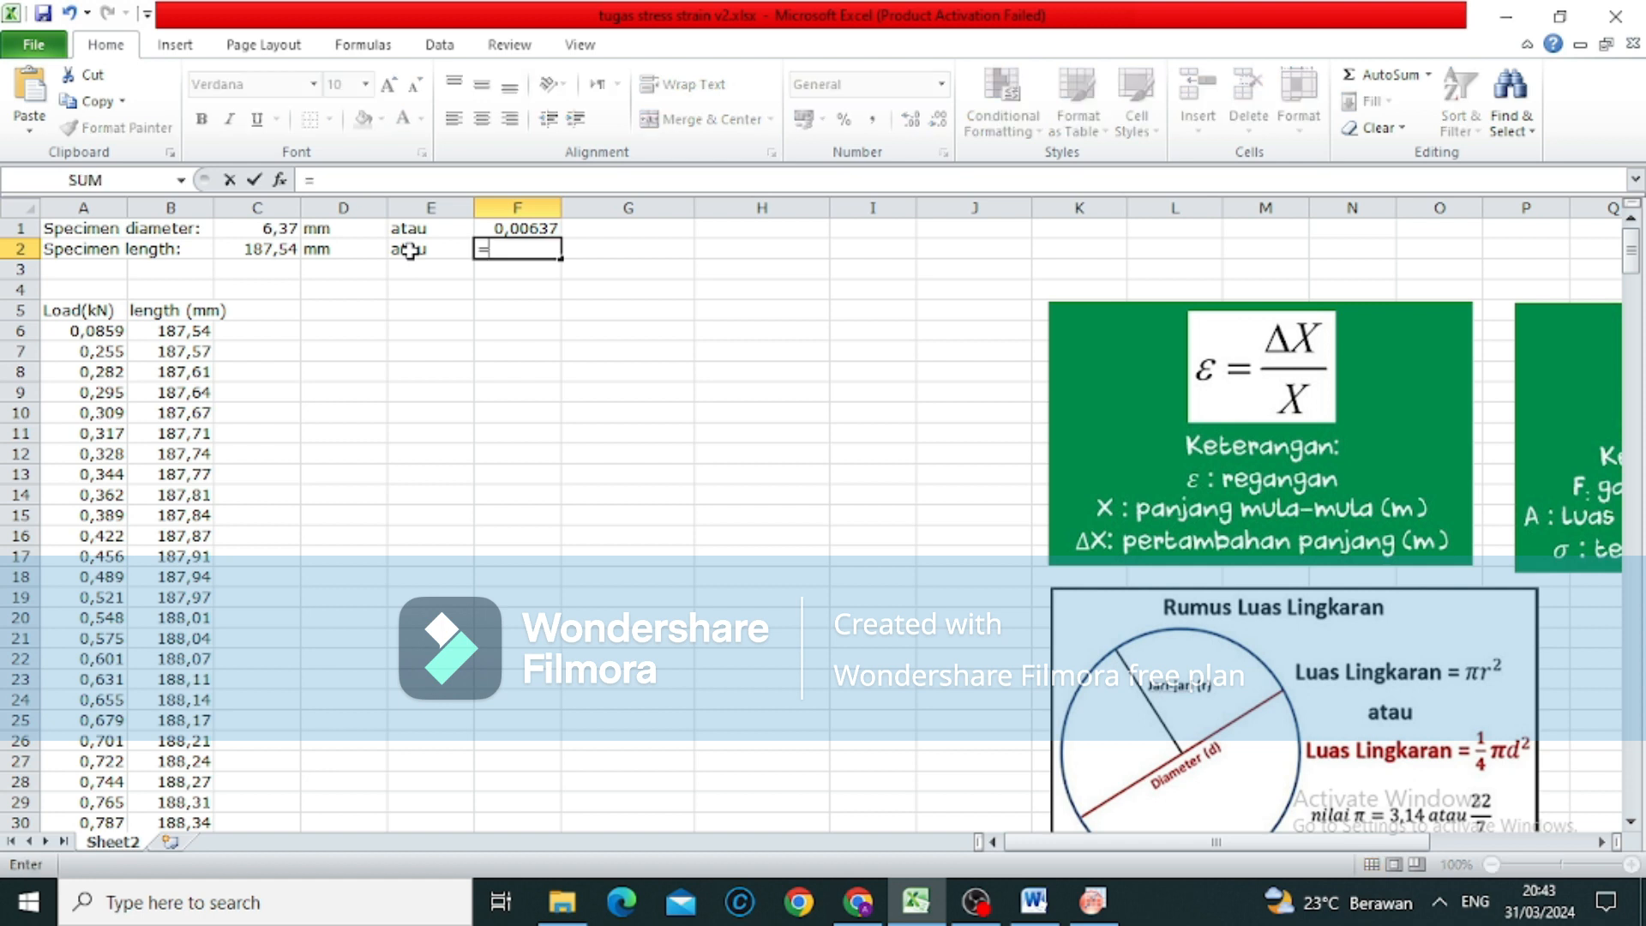
pyautogui.click(262, 249)
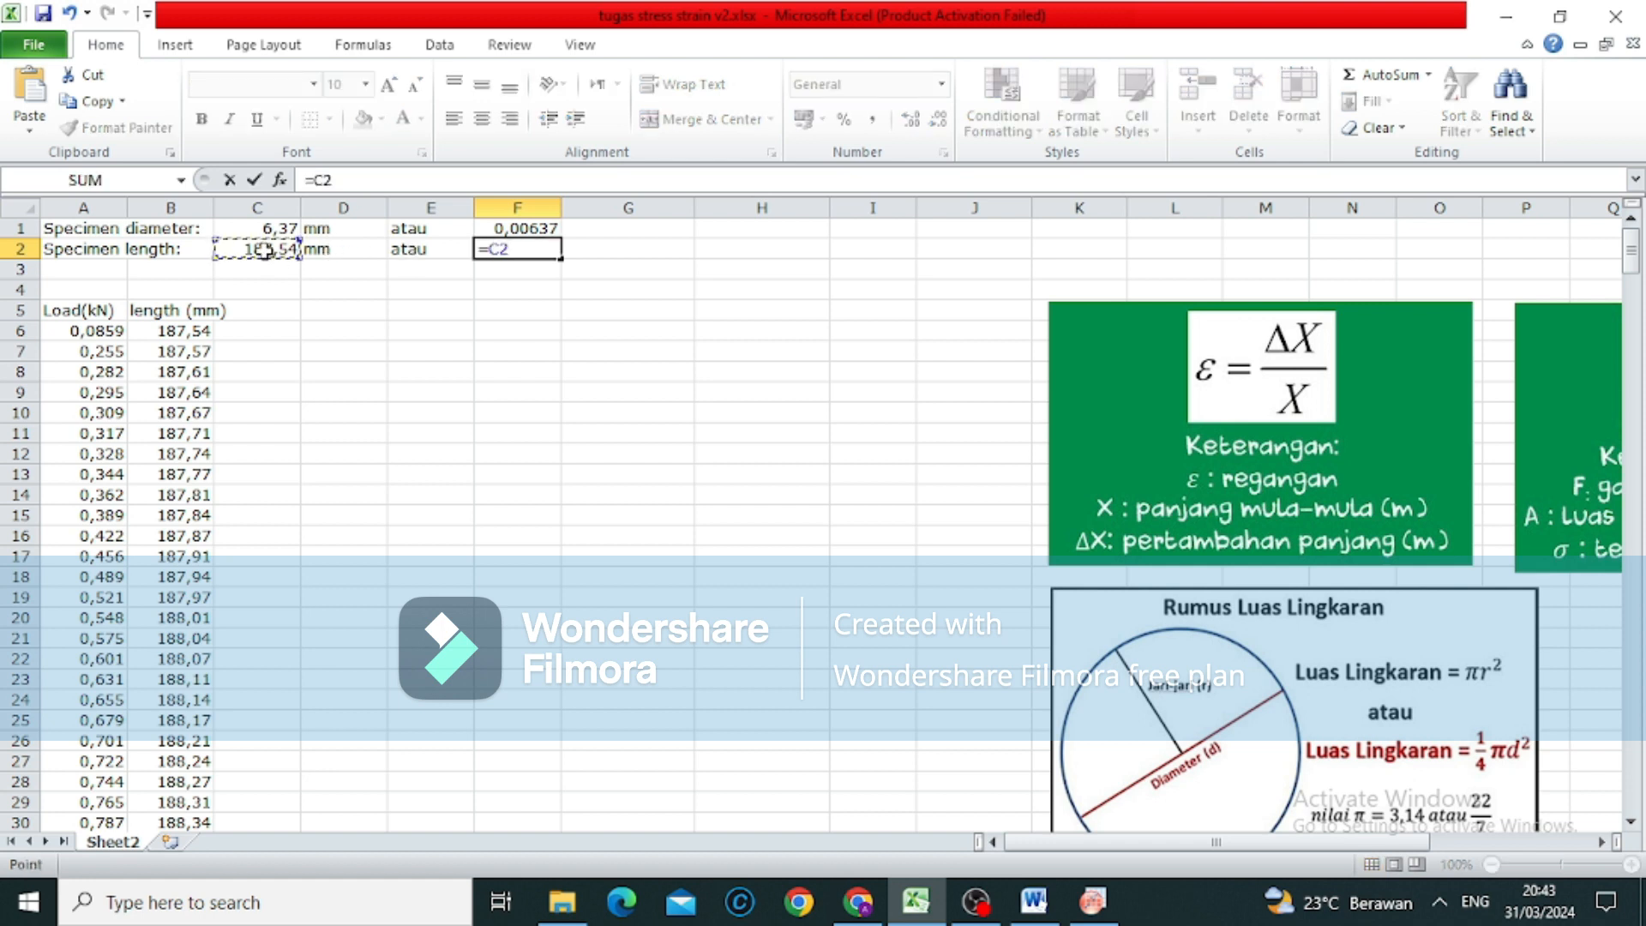
pyautogui.write('/1000')
pyautogui.press('Return')
# Enter the unit "m" in G1 and G2 beside the converted diameter and length.
pyautogui.press('Right')
pyautogui.press('Up')
pyautogui.press('Up')
pyautogui.write('m')
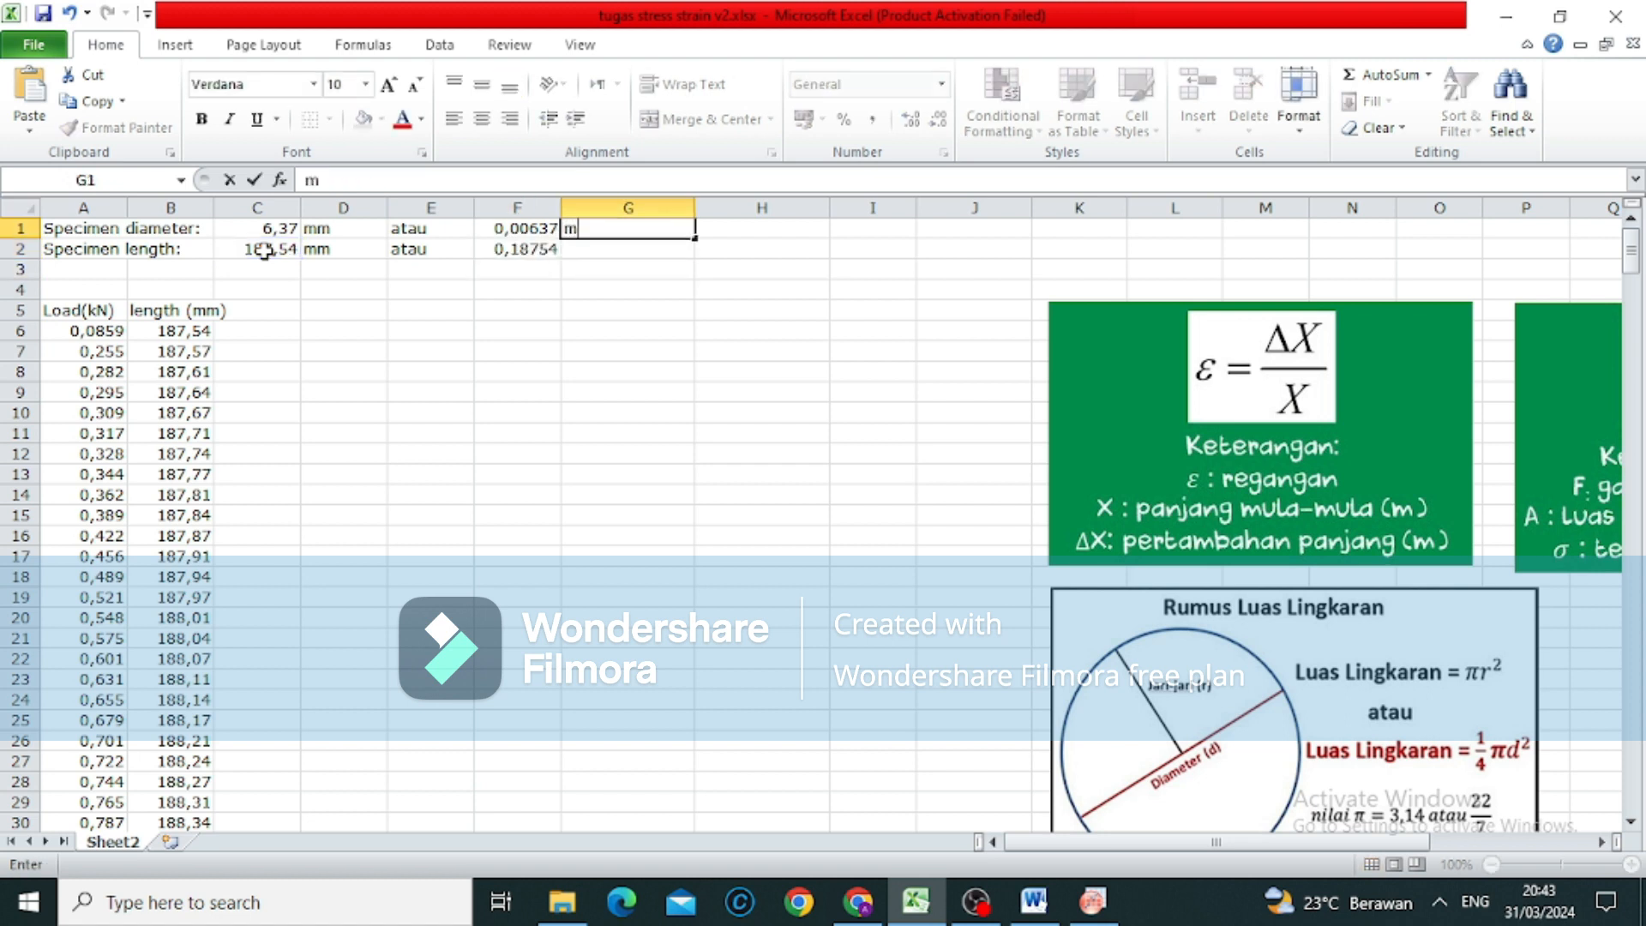
pyautogui.press('Return')
pyautogui.write('m')
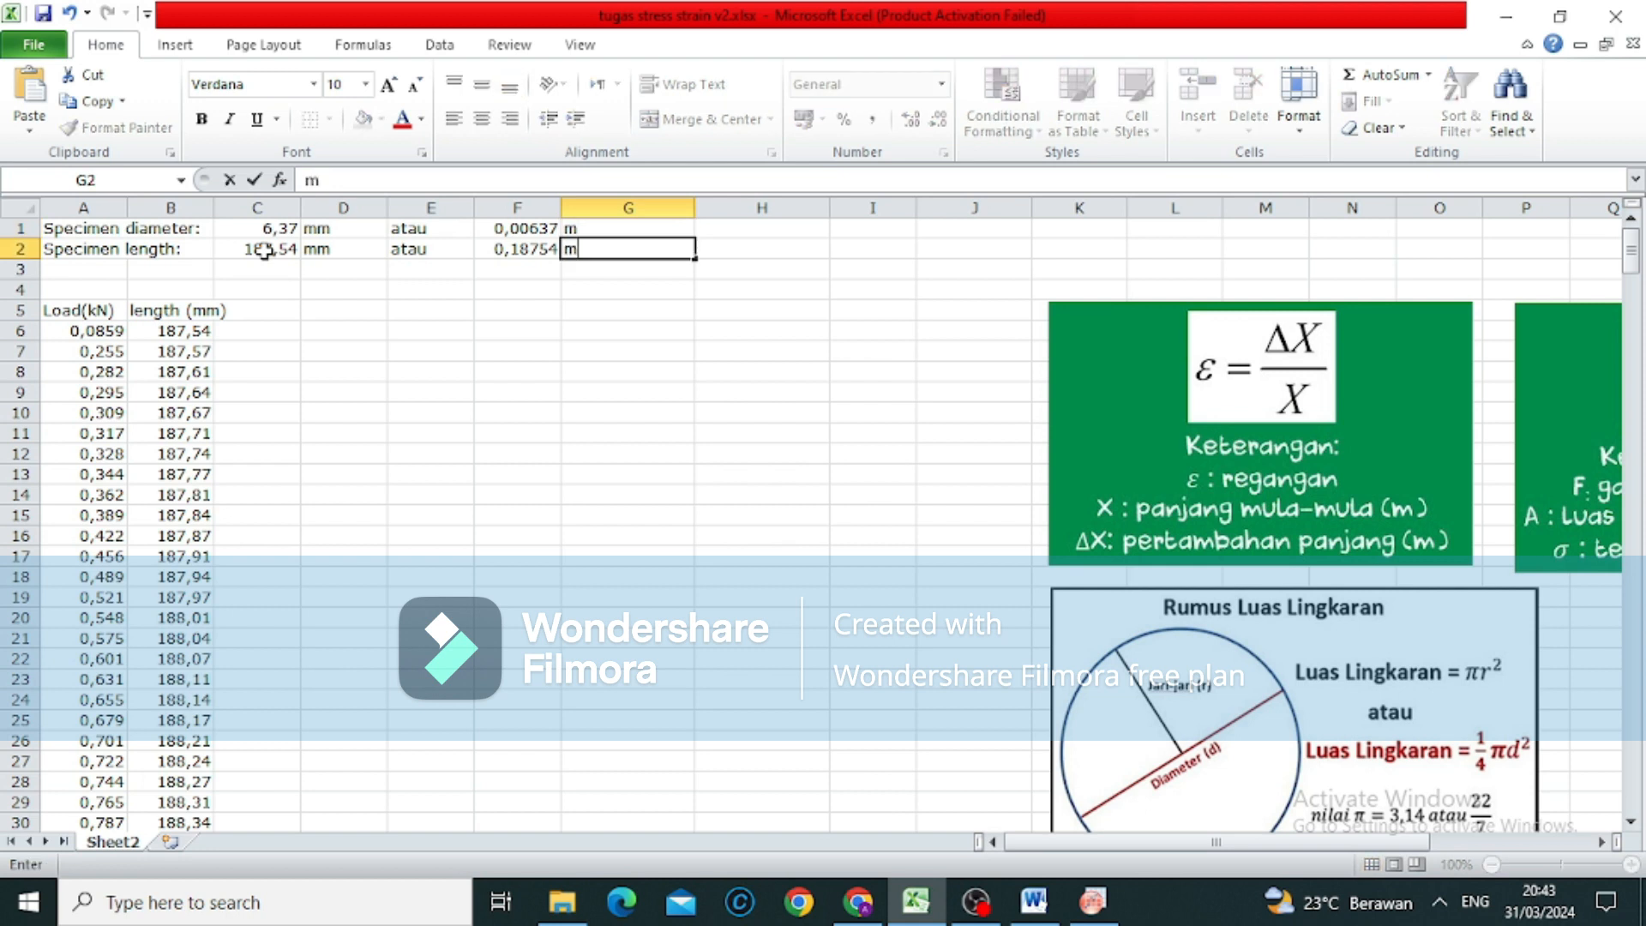
# Add the column heading "Load (N)" in cell C5.
pyautogui.click(265, 312)
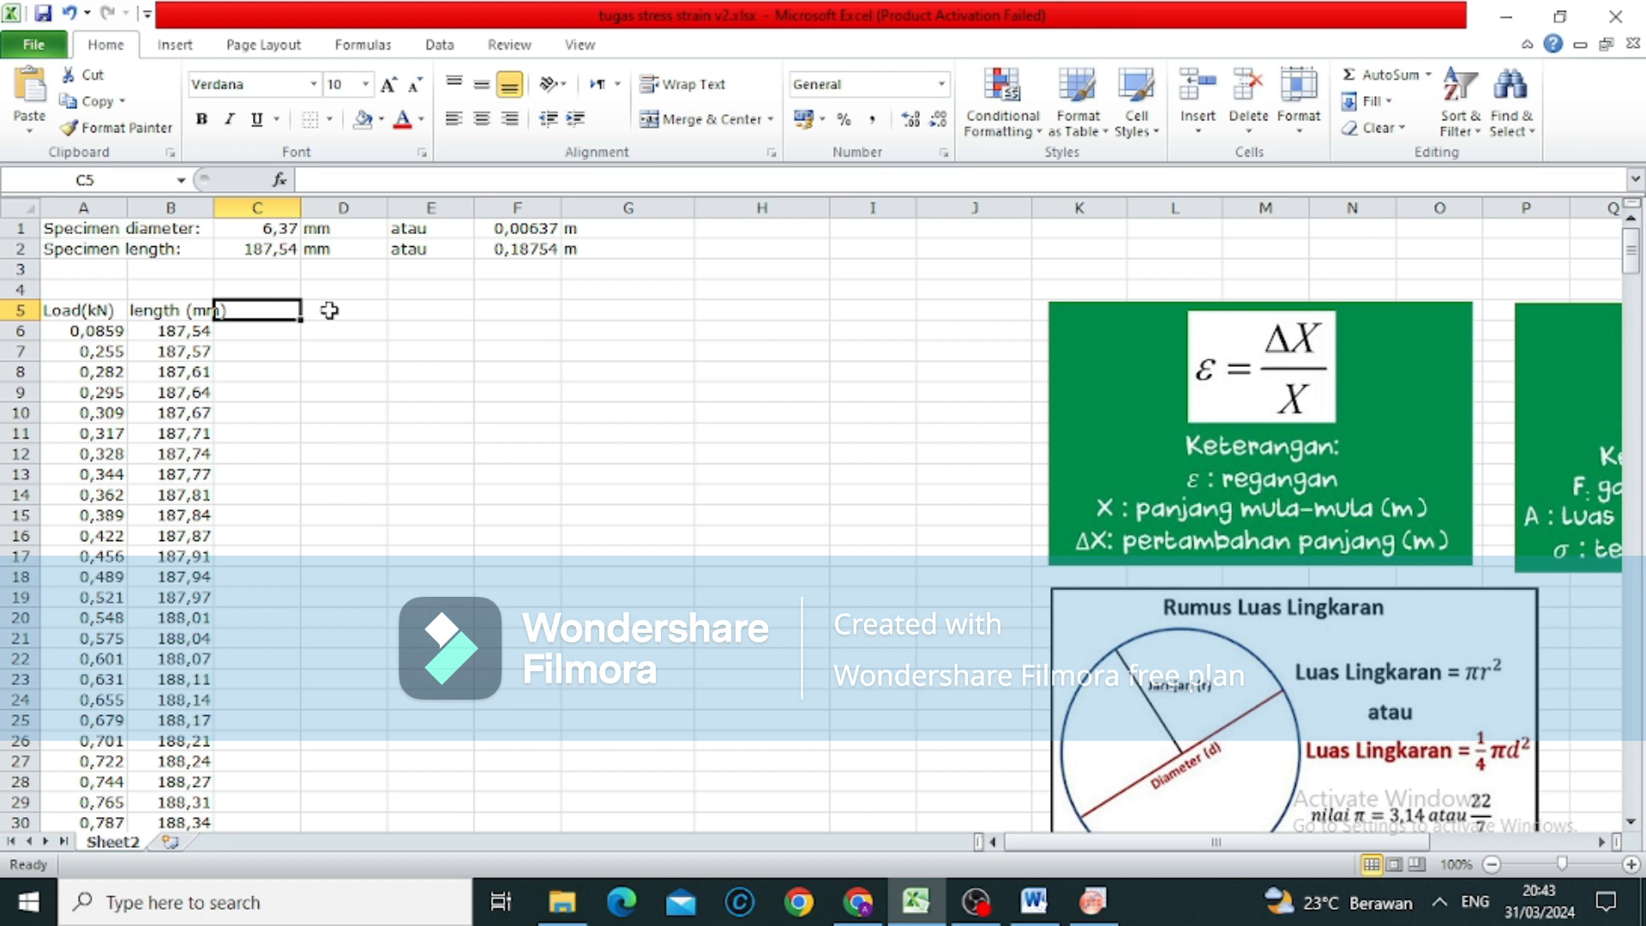
pyautogui.write('Load ')
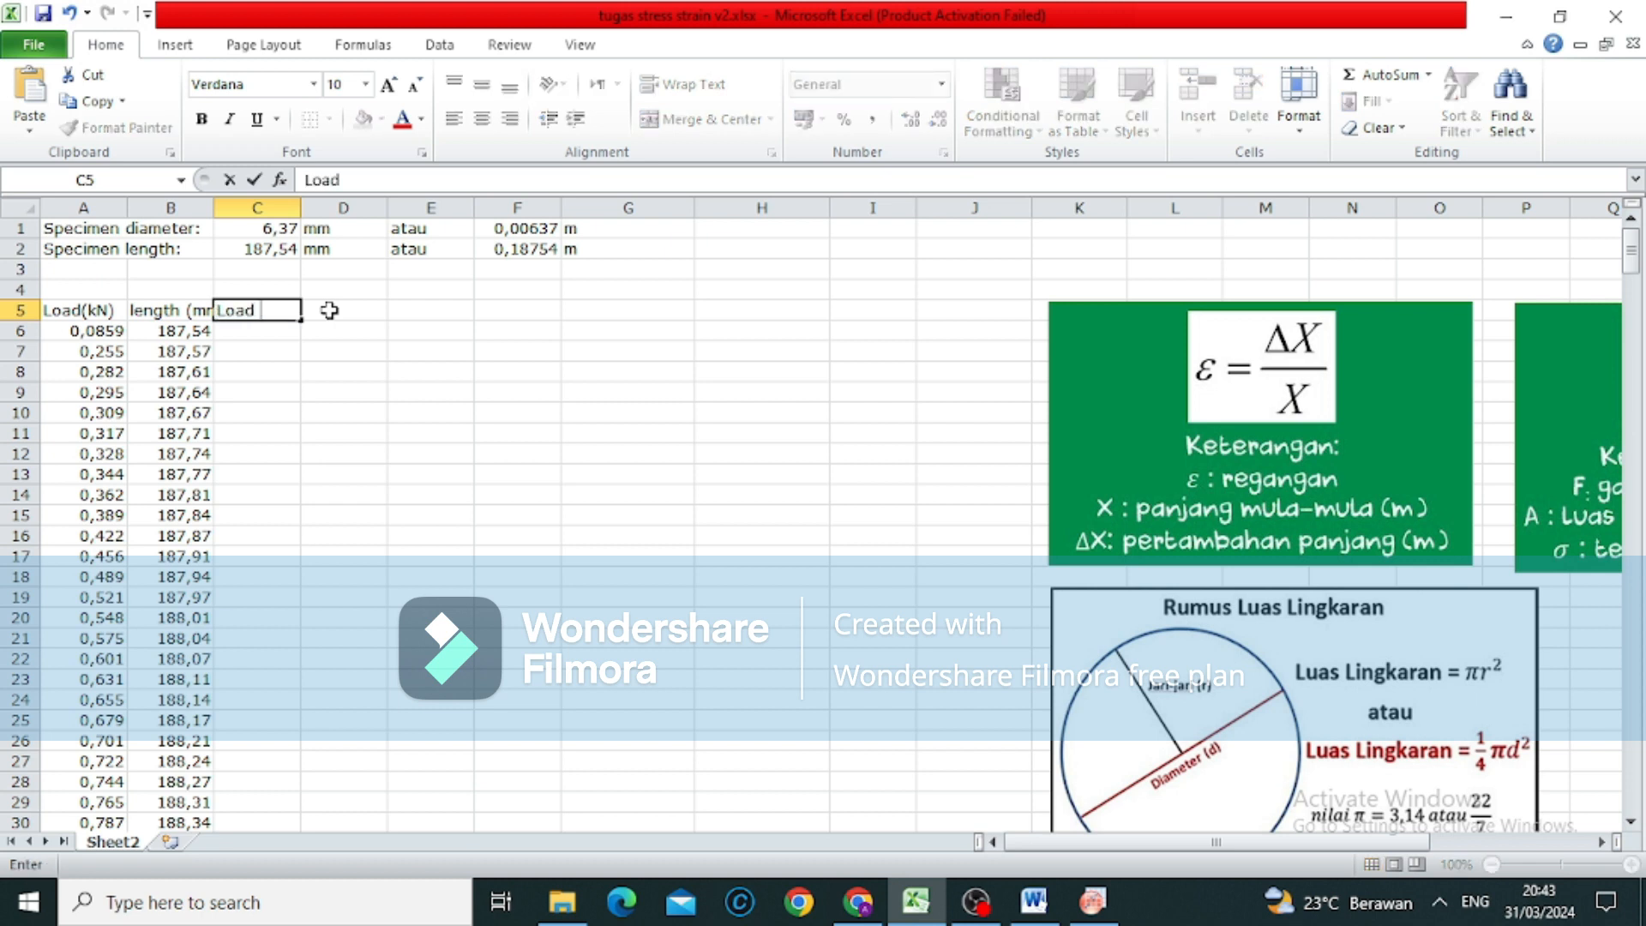
pyautogui.write('(N)')
pyautogui.press('Return')
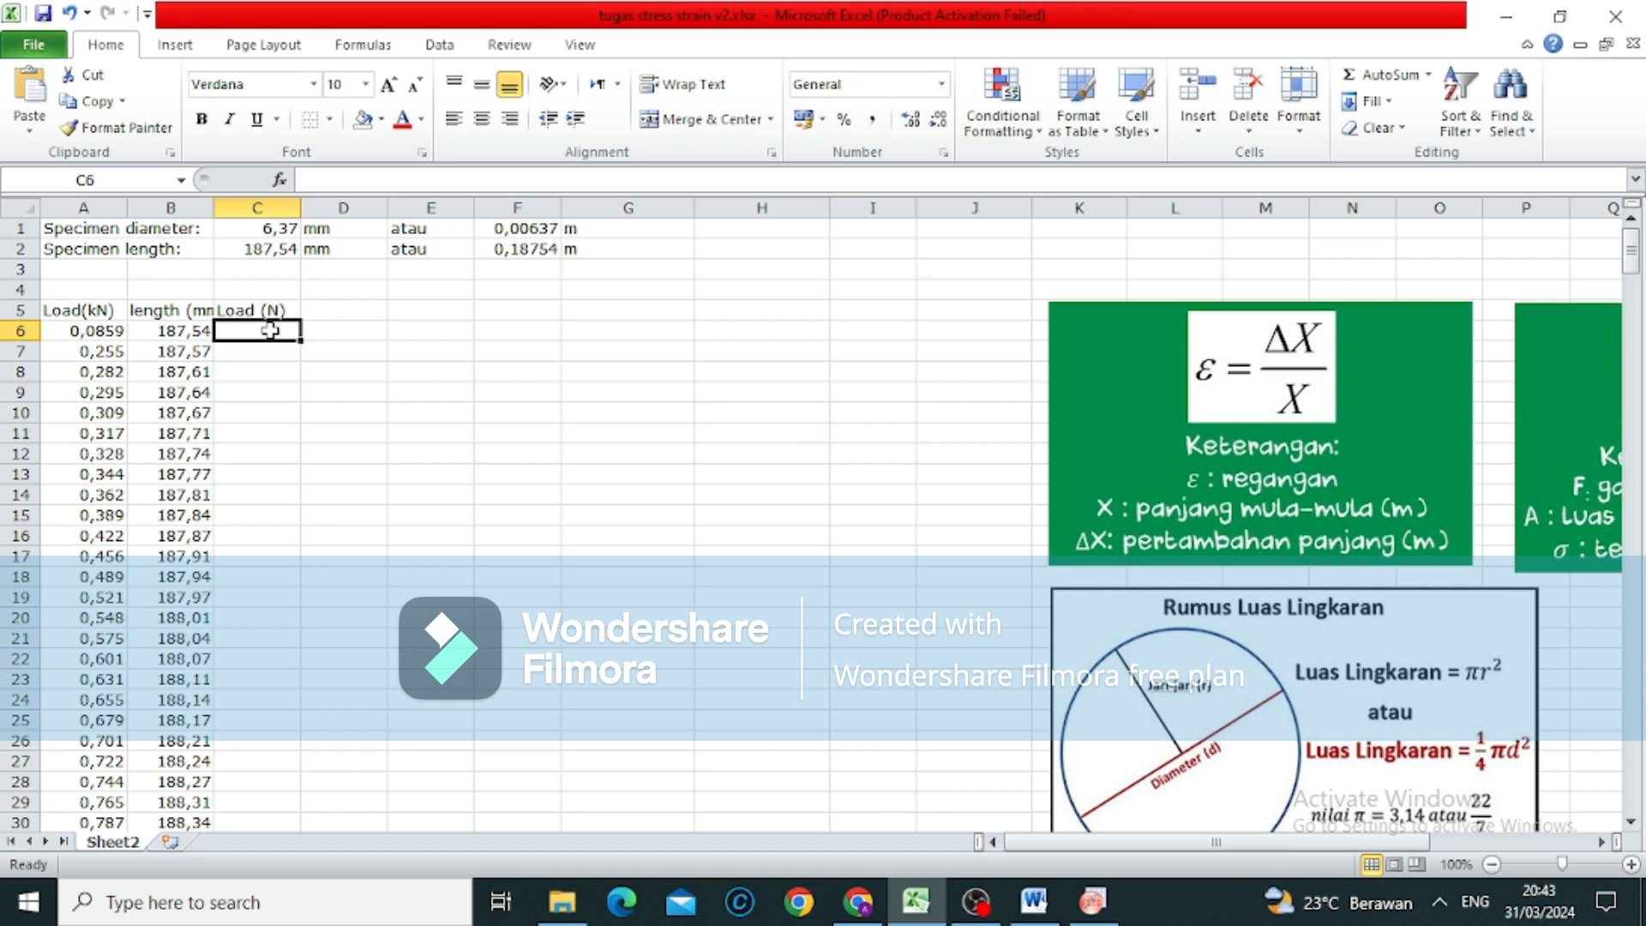
# Convert the first load from kilonewtons to newtons in C6 with the formula =A6*1000.
pyautogui.write('=')
pyautogui.click(69, 332)
pyautogui.write('*1000')
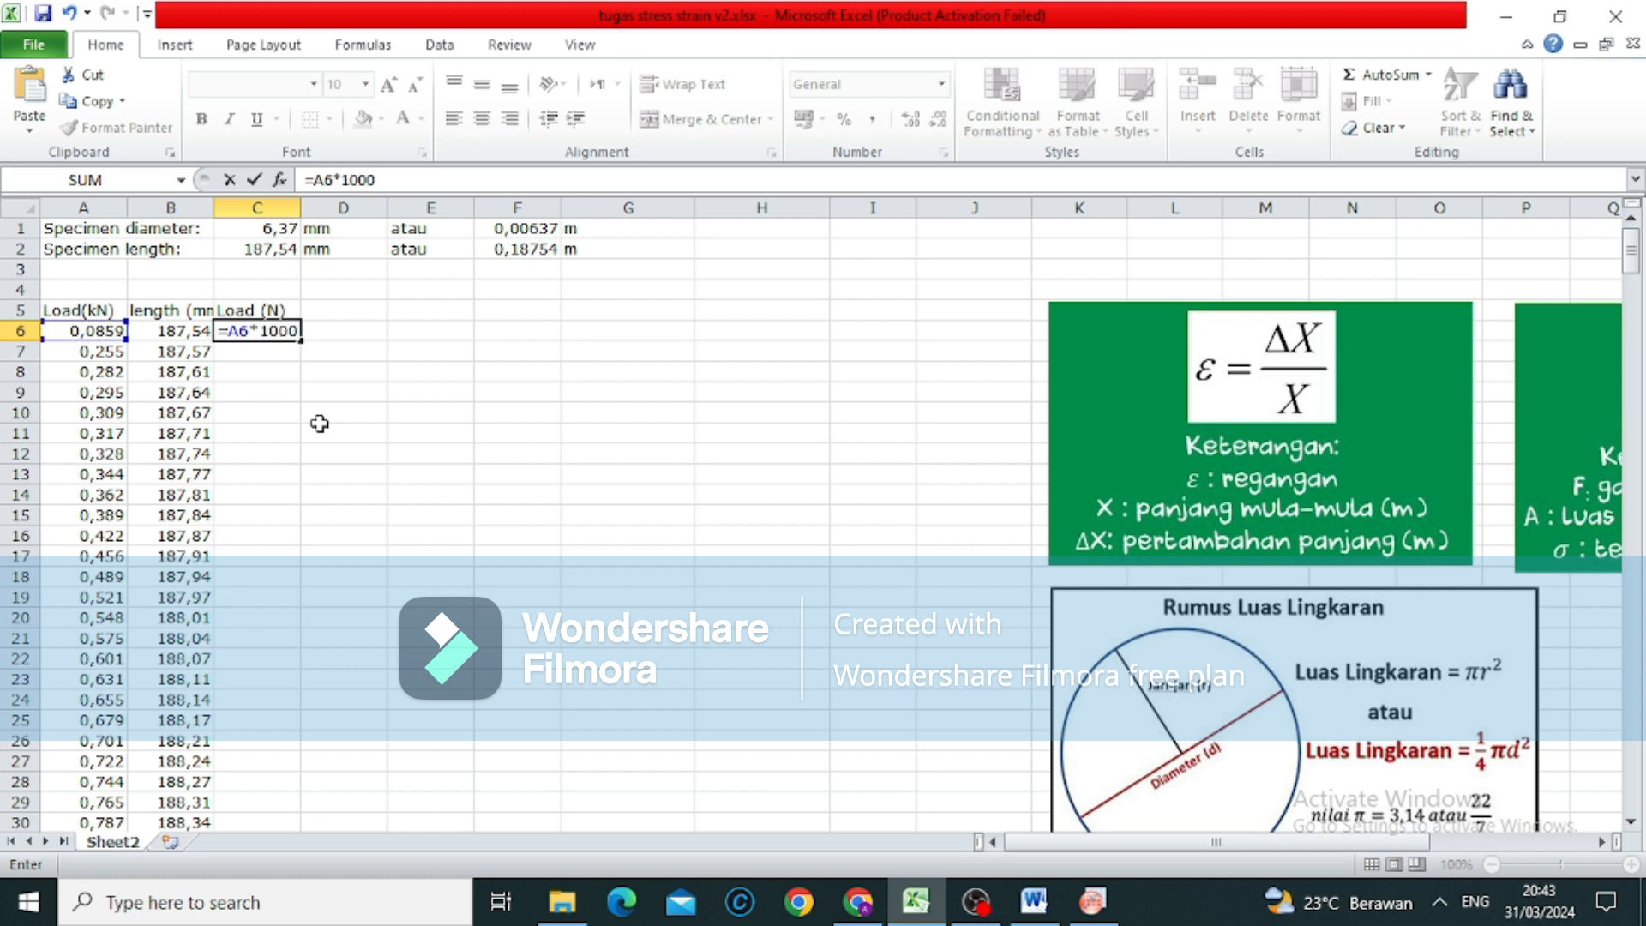
pyautogui.press('Return')
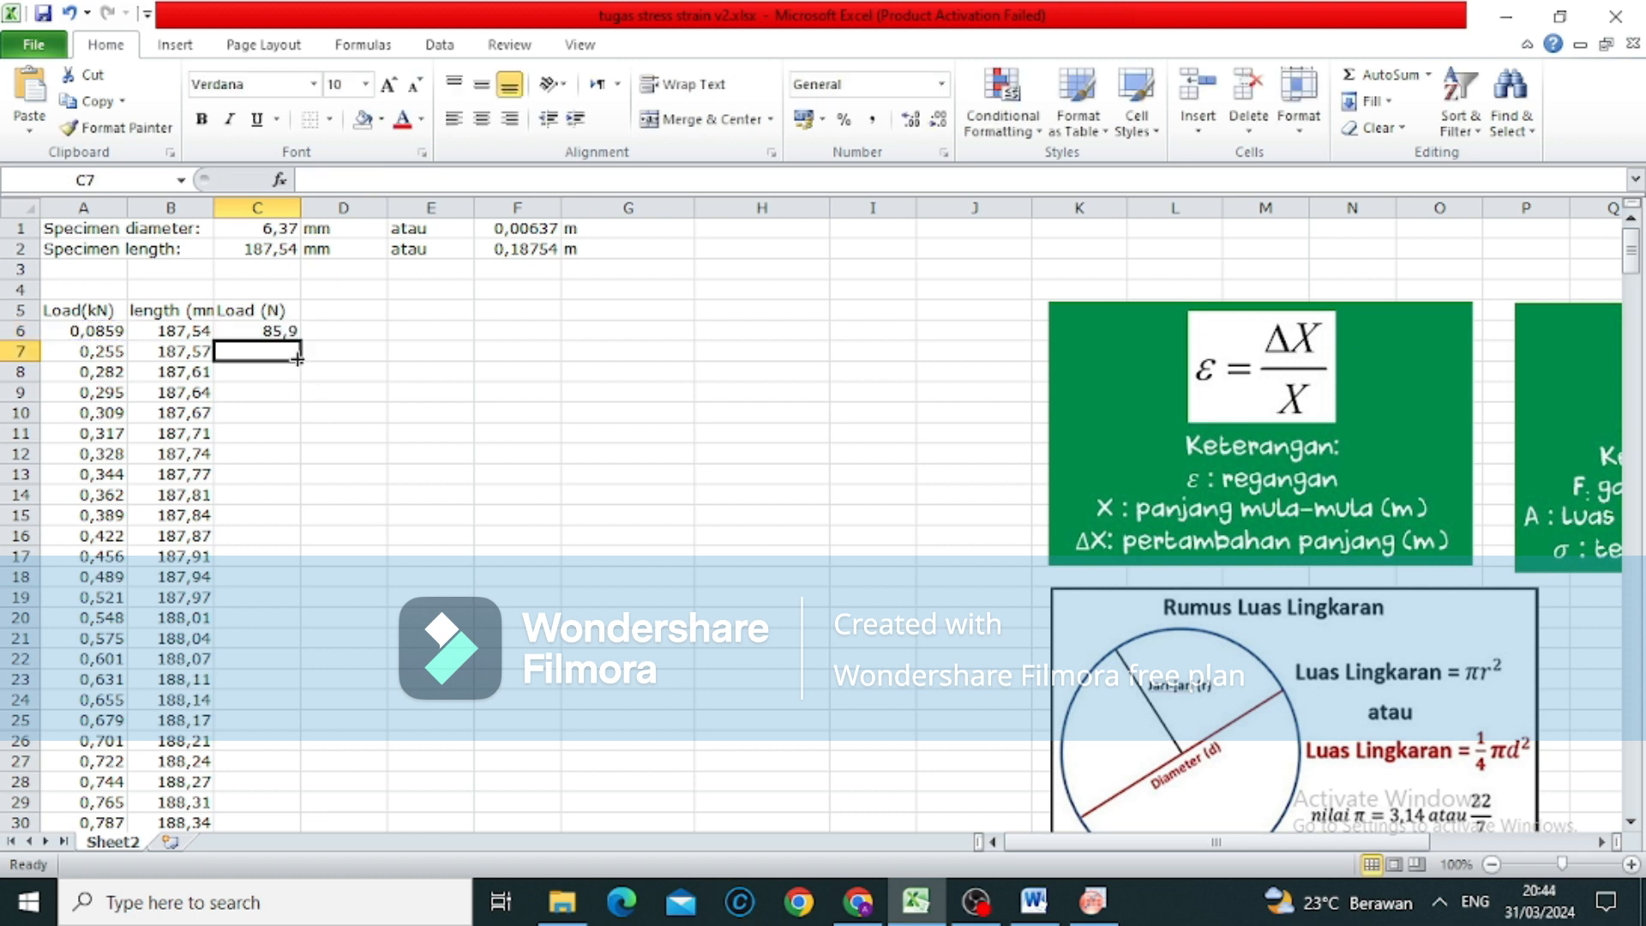
# Fill the load conversion formula from C6 down through all the data rows and check the filled column.
pyautogui.click(288, 332)
pyautogui.doubleClick(301, 341)
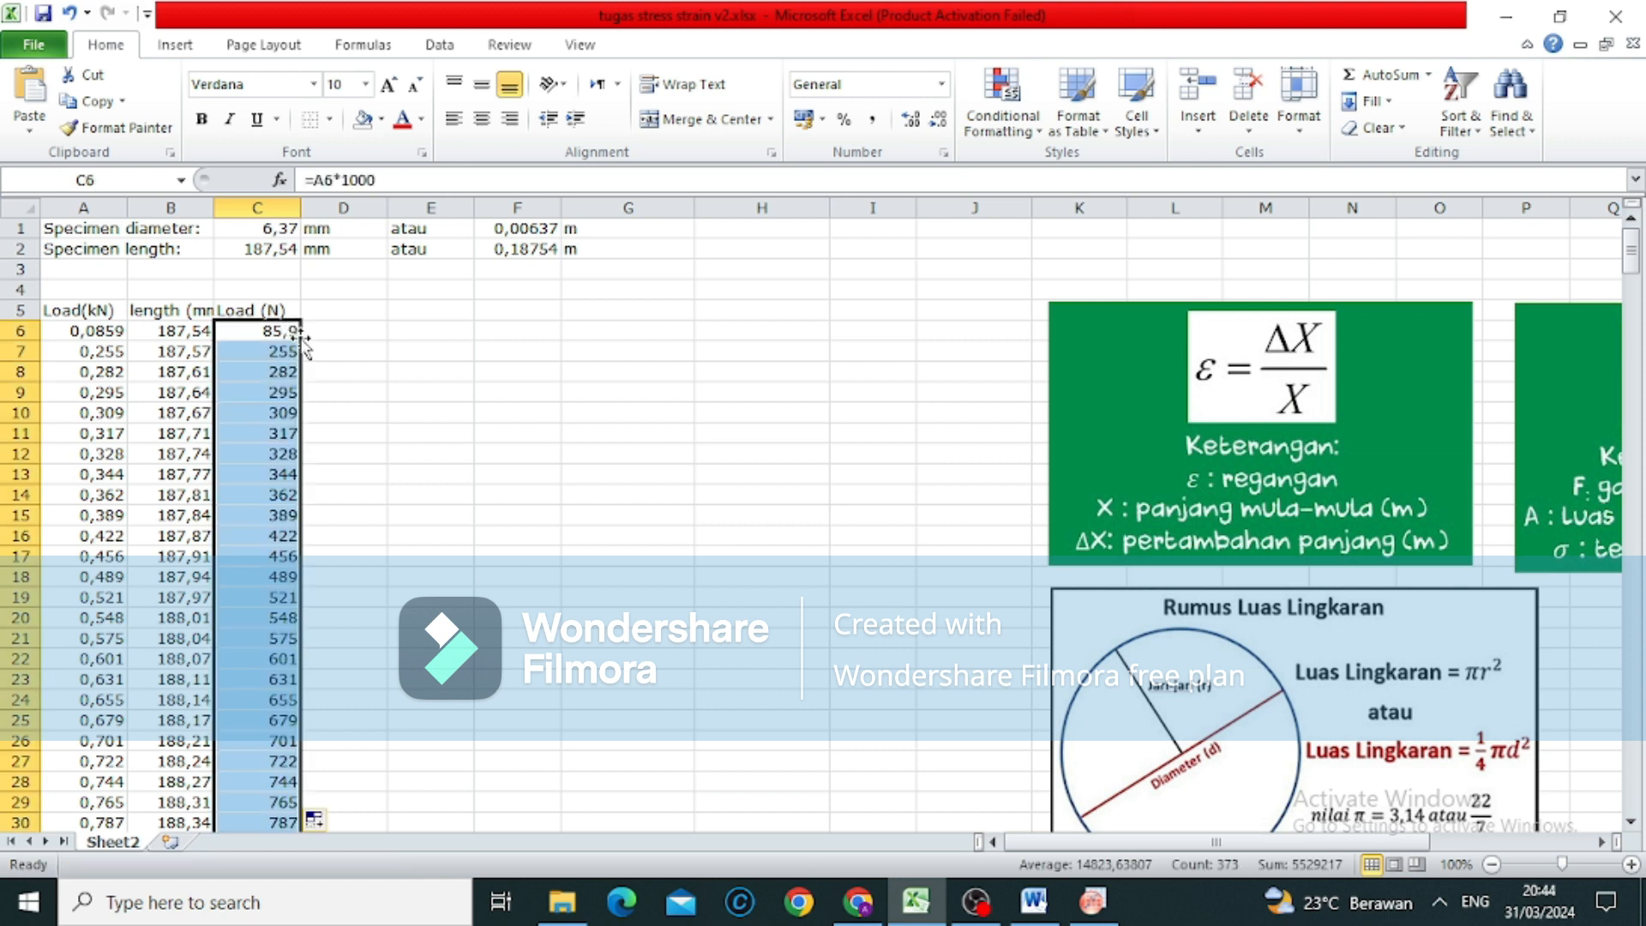
pyautogui.scroll(-15, 391, 630)
pyautogui.scroll(-8, 393, 629)
pyautogui.scroll(20, 392, 628)
# Add the column heading "length (m)" in cell D5, correcting its spelling.
pyautogui.click(346, 311)
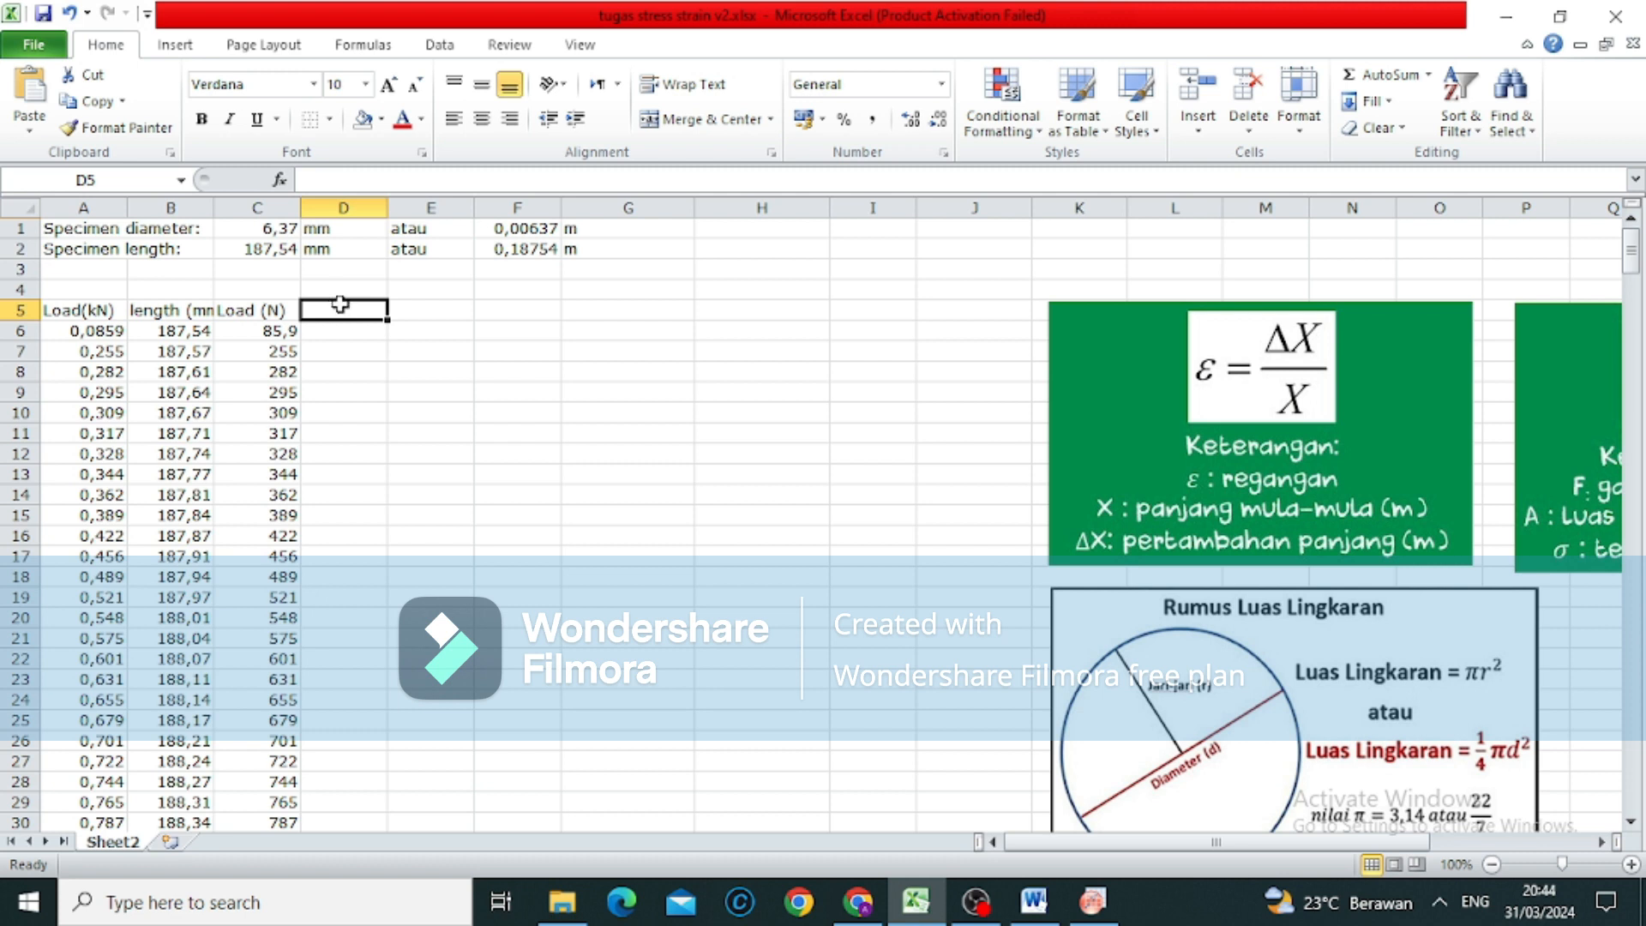
pyautogui.write('leg')
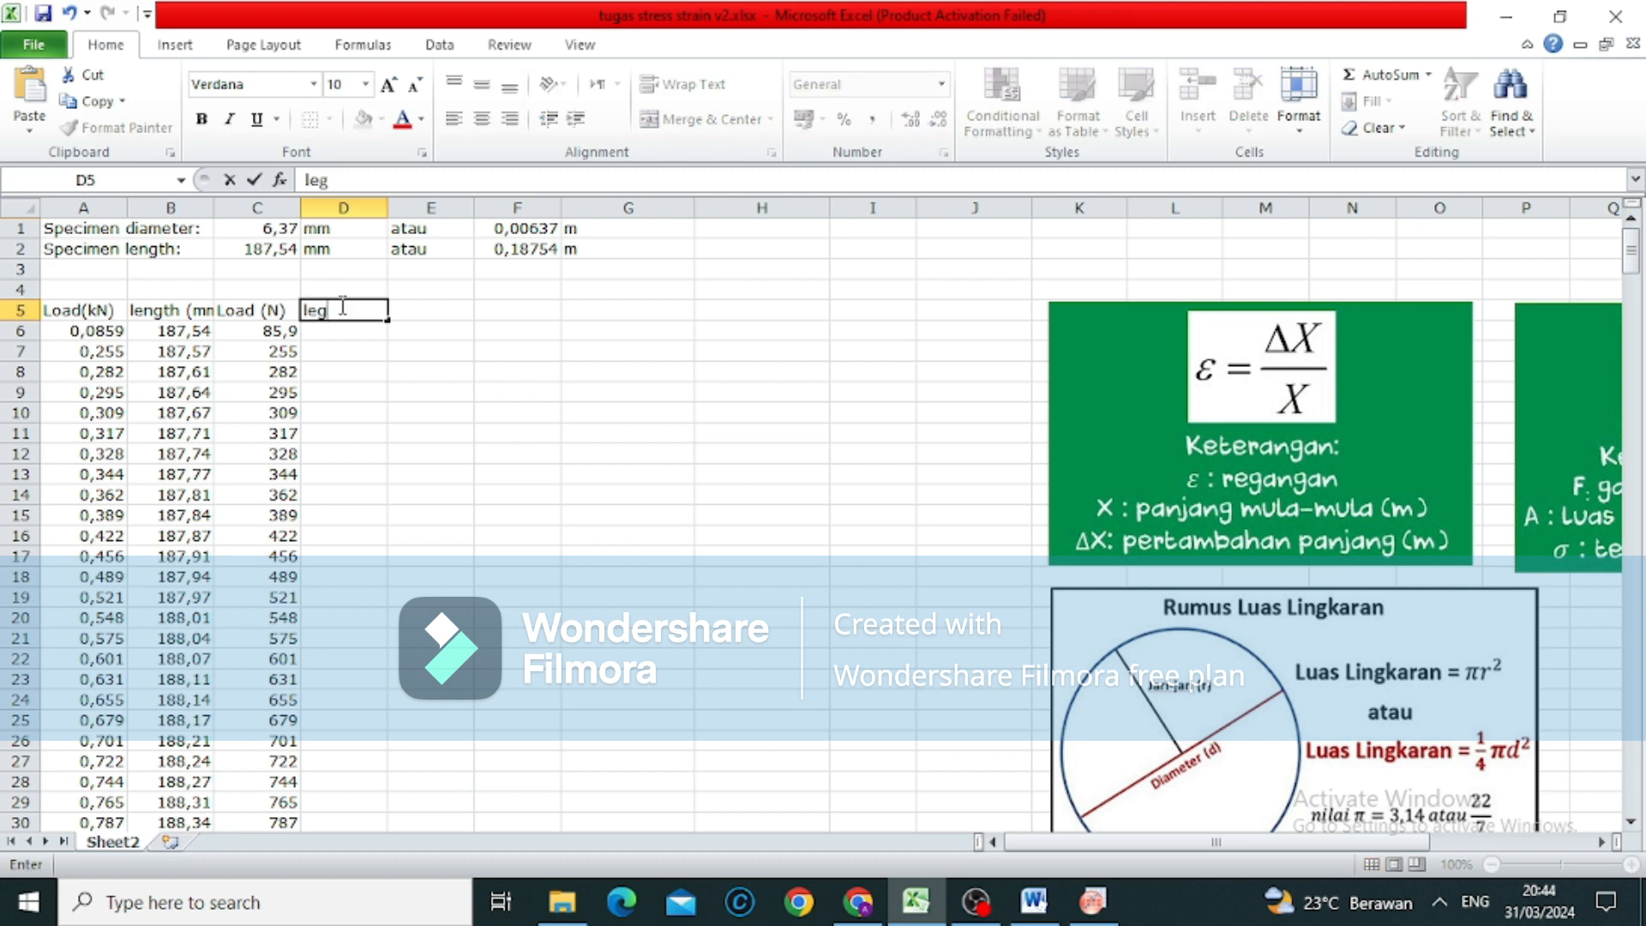
pyautogui.write('nght')
pyautogui.press('Left')
pyautogui.press('Left')
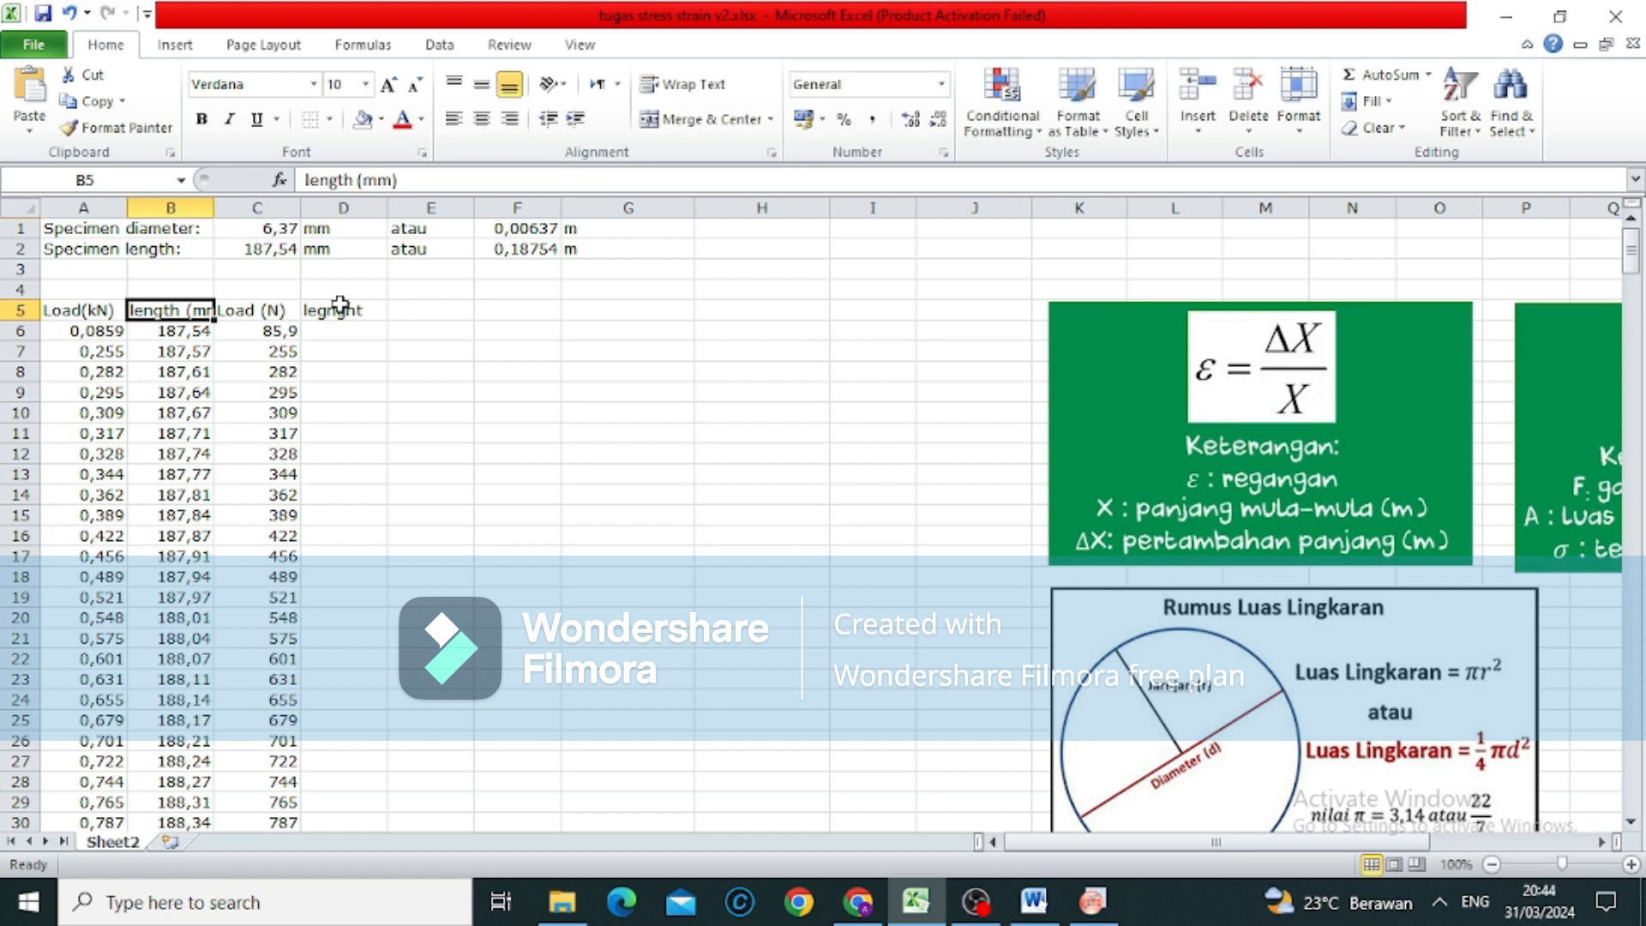
pyautogui.click(340, 307)
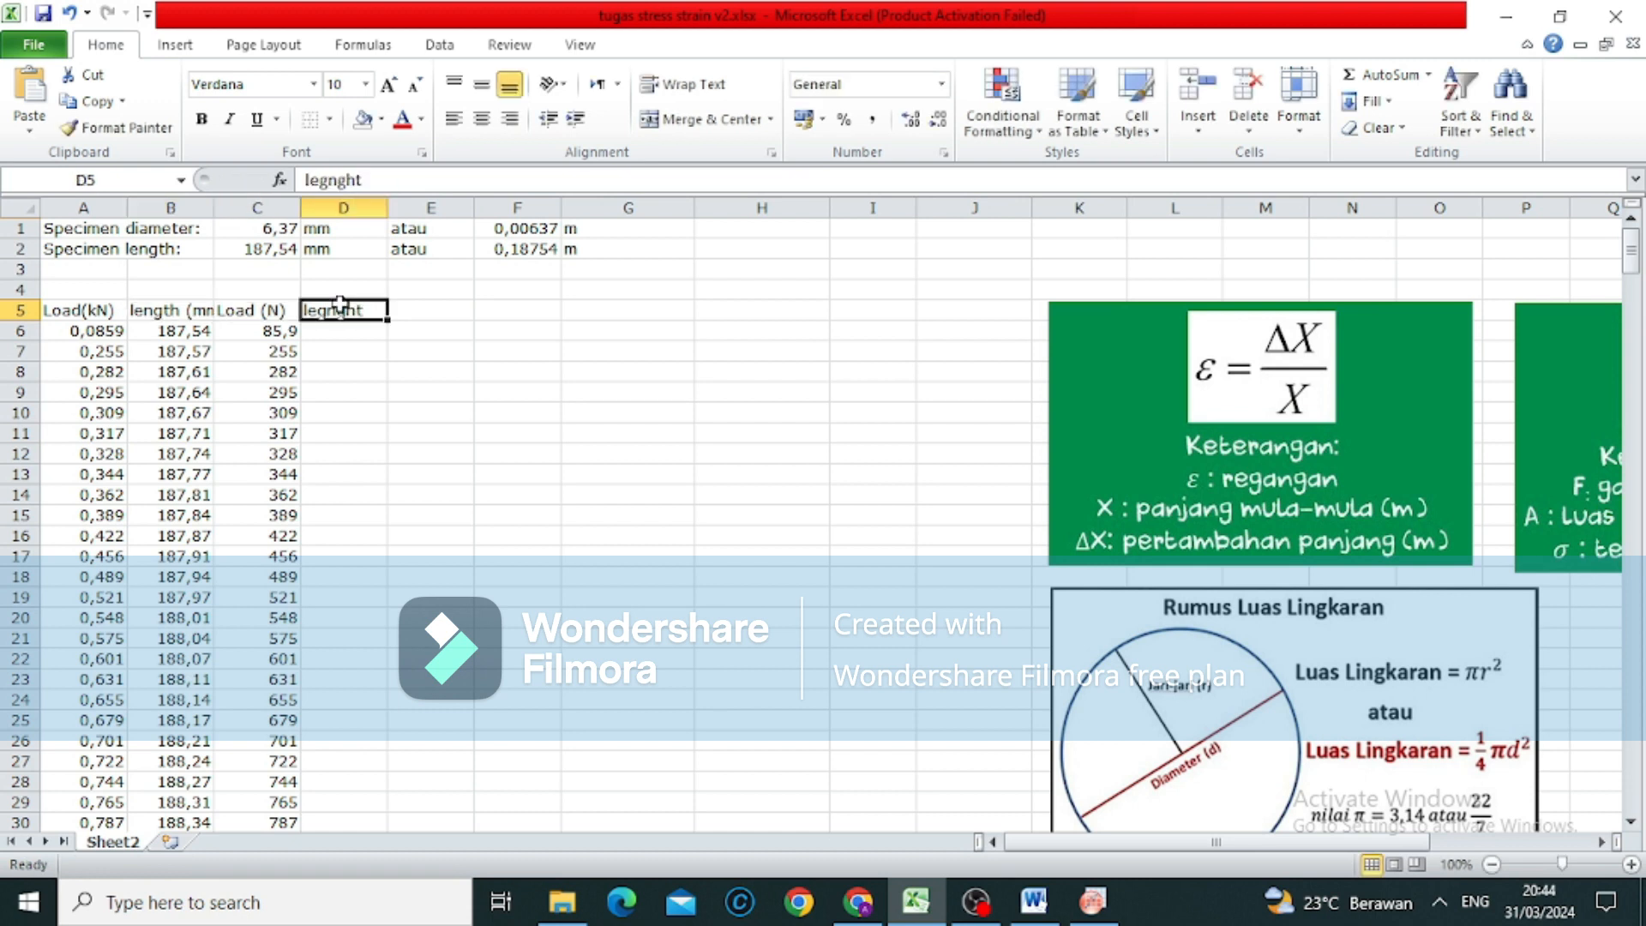
pyautogui.click(331, 182)
pyautogui.press('BackSpace')
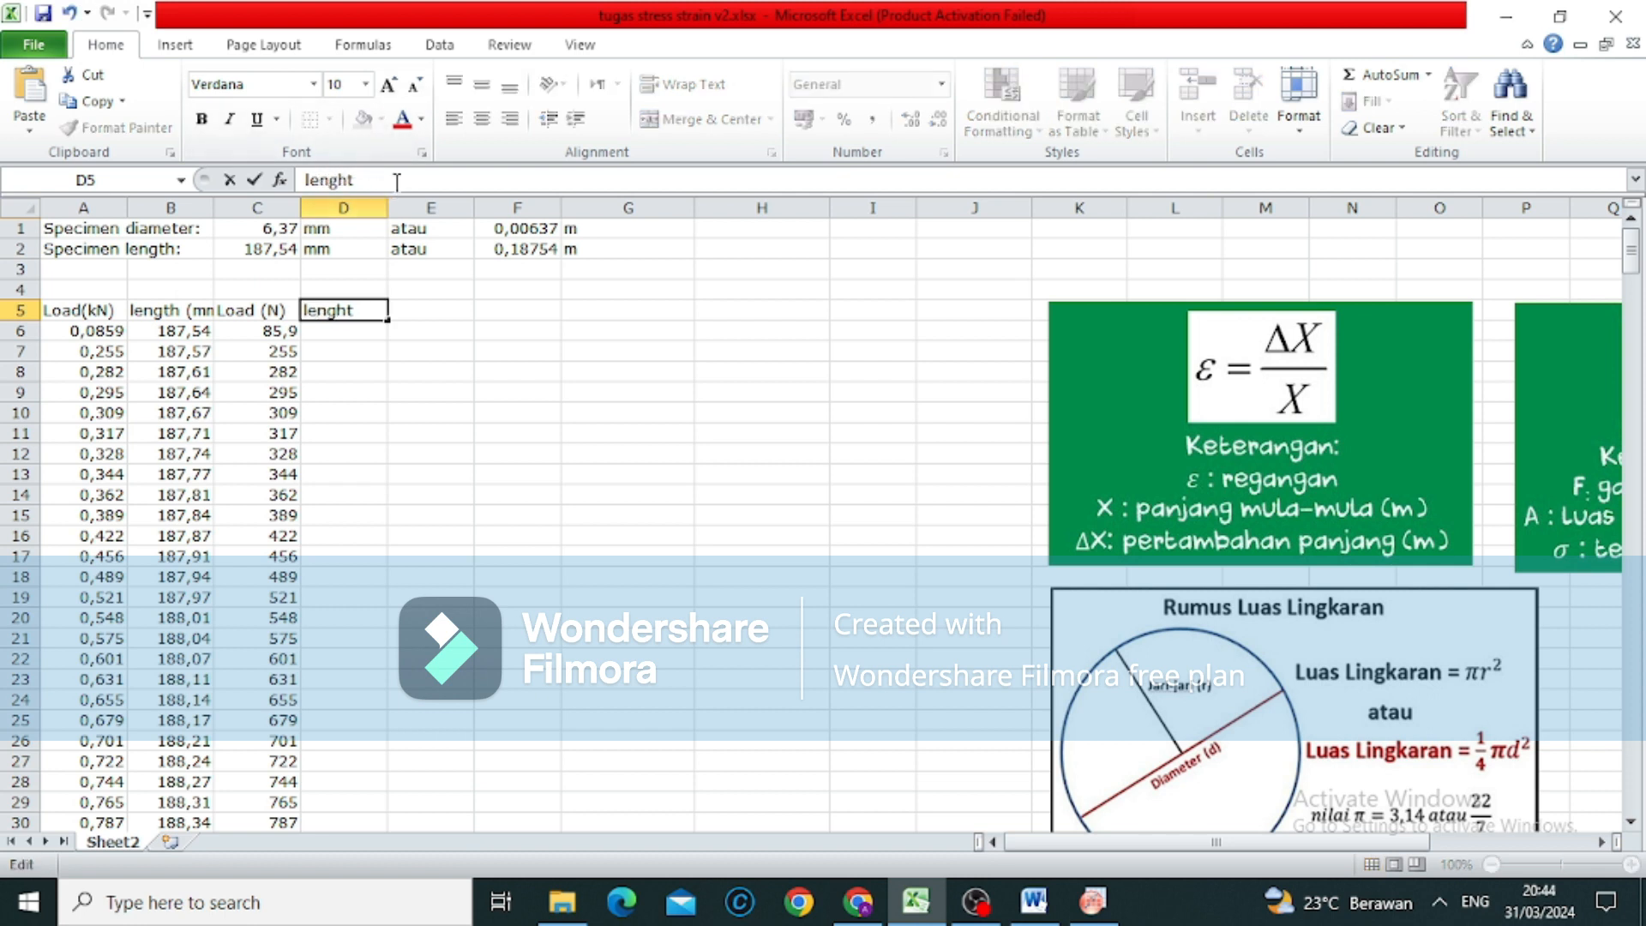
pyautogui.press('BackSpace')
pyautogui.press('BackSpace')
pyautogui.write('th (m)')
pyautogui.press('Return')
# Convert the first length from millimetres to metres in D6 with the formula =B6/1000.
pyautogui.write('=')
pyautogui.click(164, 331)
pyautogui.write('/1000')
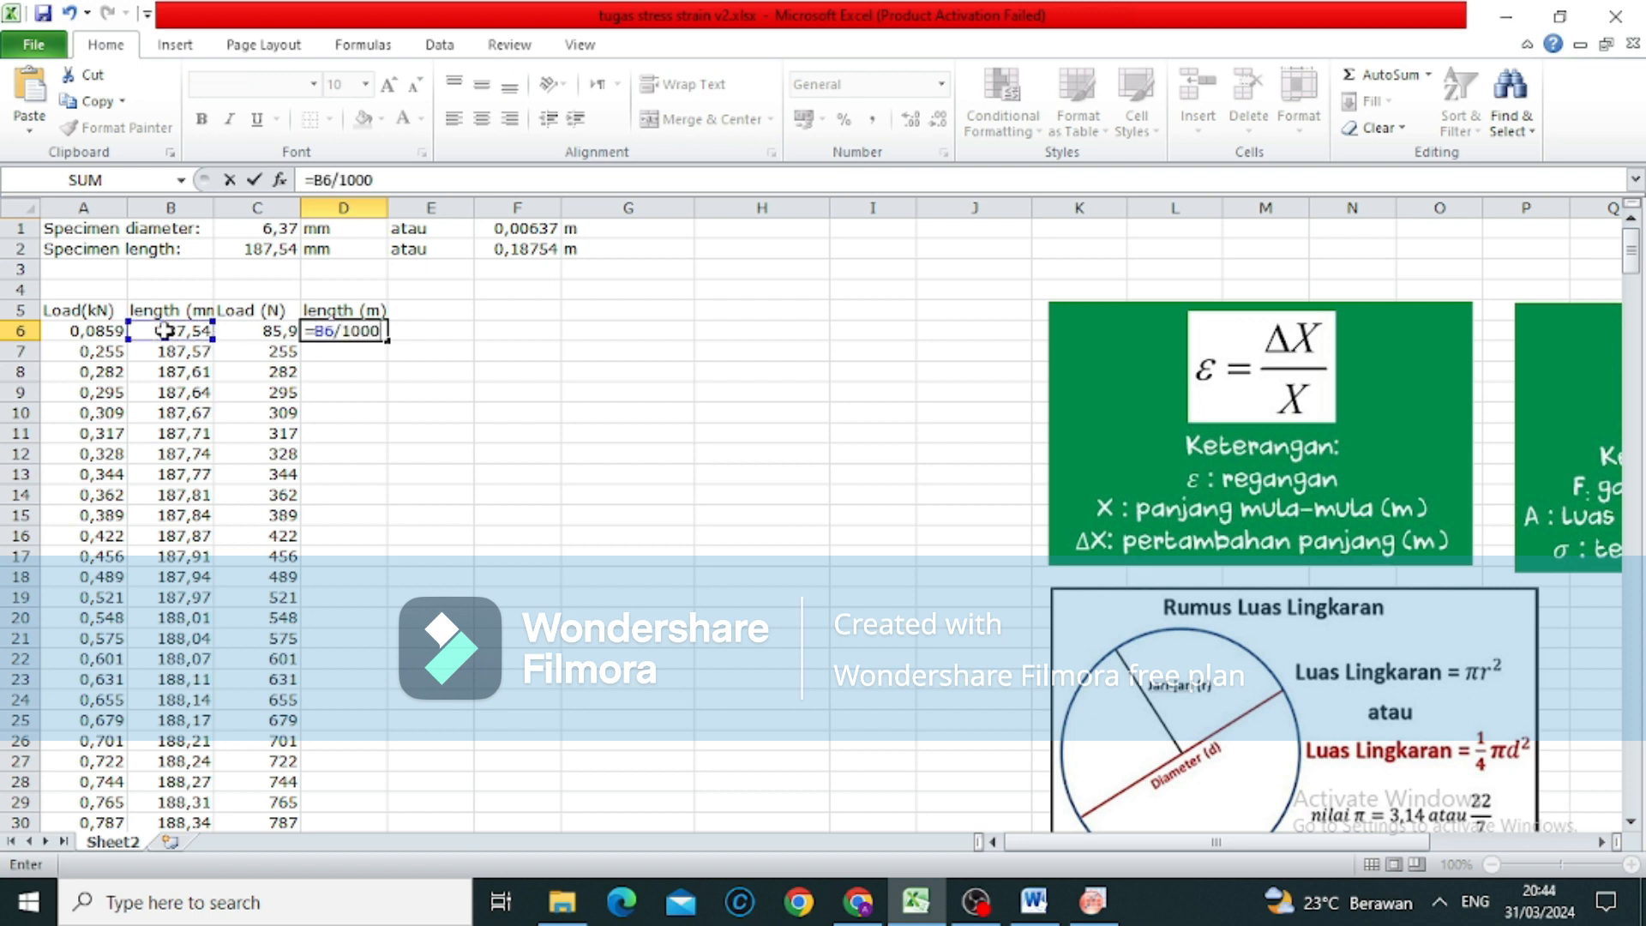
pyautogui.press('Return')
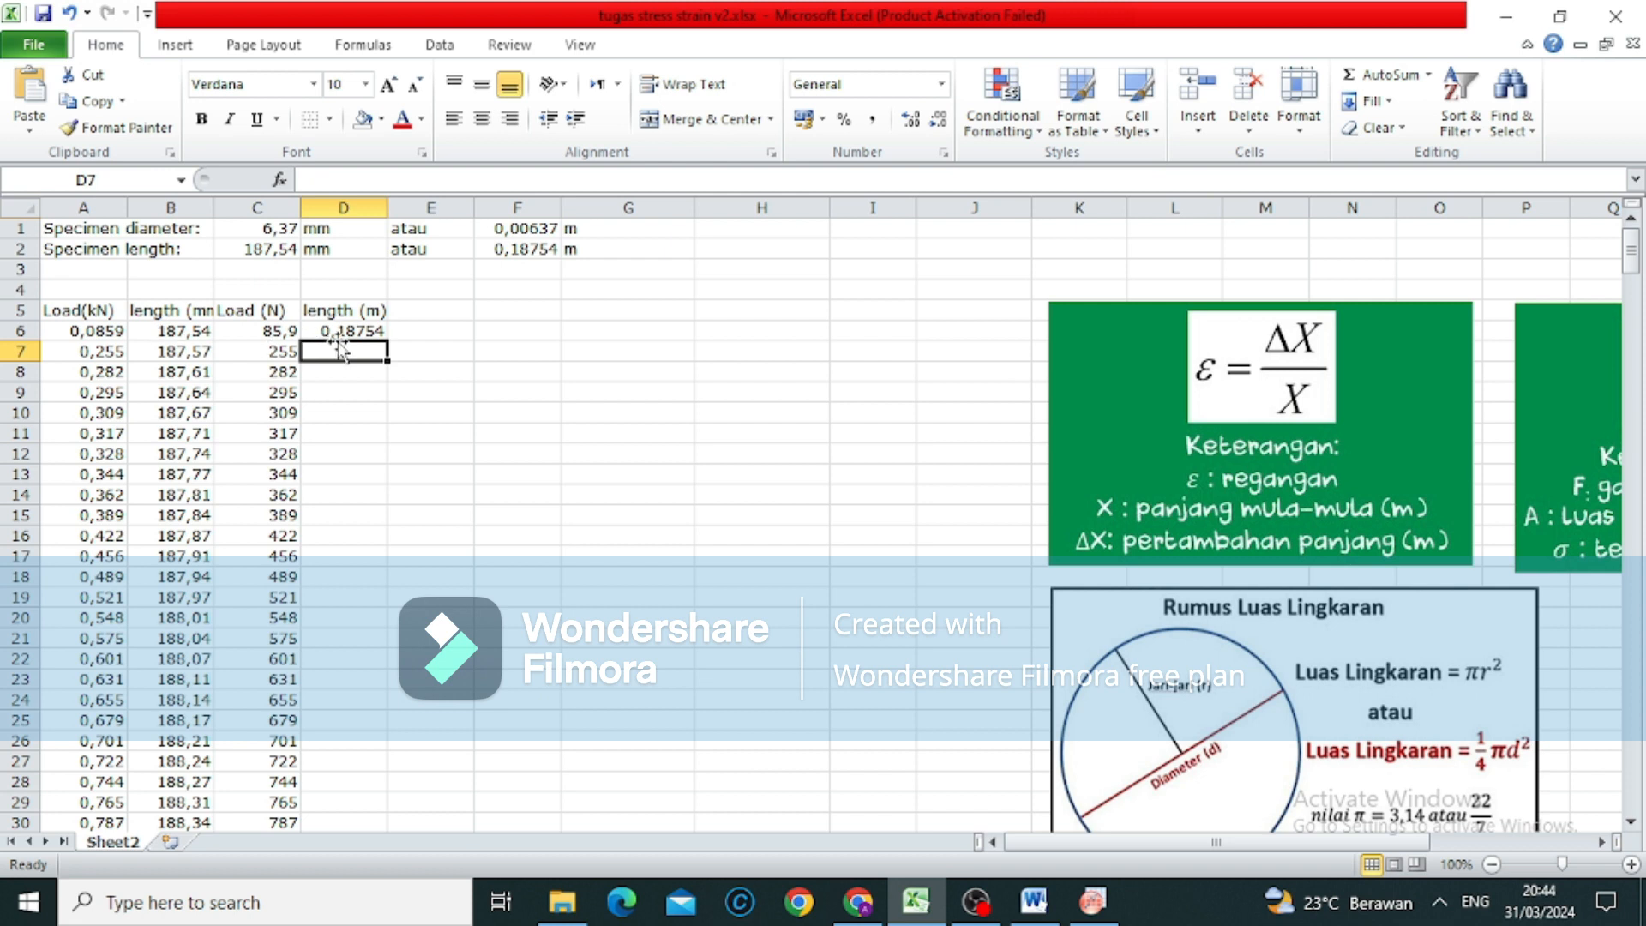
# Fill the length conversion formula from D6 down through all the data rows.
pyautogui.click(360, 331)
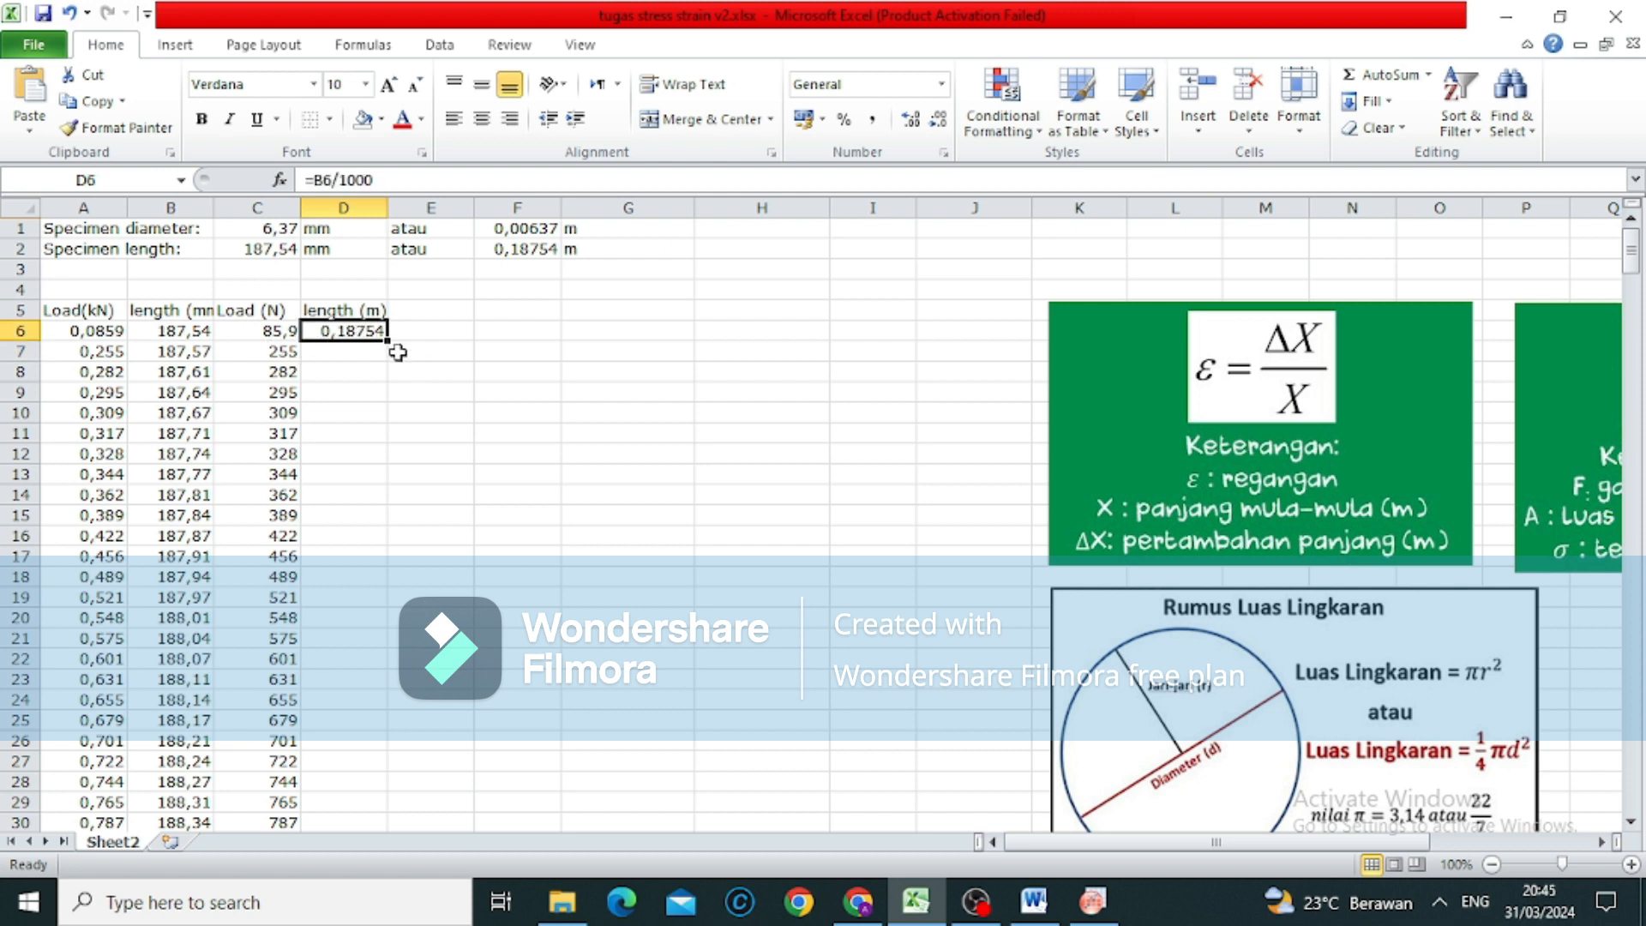
pyautogui.click(387, 341)
pyautogui.click(388, 341)
pyautogui.moveTo(388, 342)
pyautogui.mouseDown()
pyautogui.moveTo(388, 390)
pyautogui.moveTo(388, 342)
pyautogui.mouseUp()
pyautogui.doubleClick(387, 341)
pyautogui.scroll(-4, 656, 411)
pyautogui.scroll(4, 656, 411)
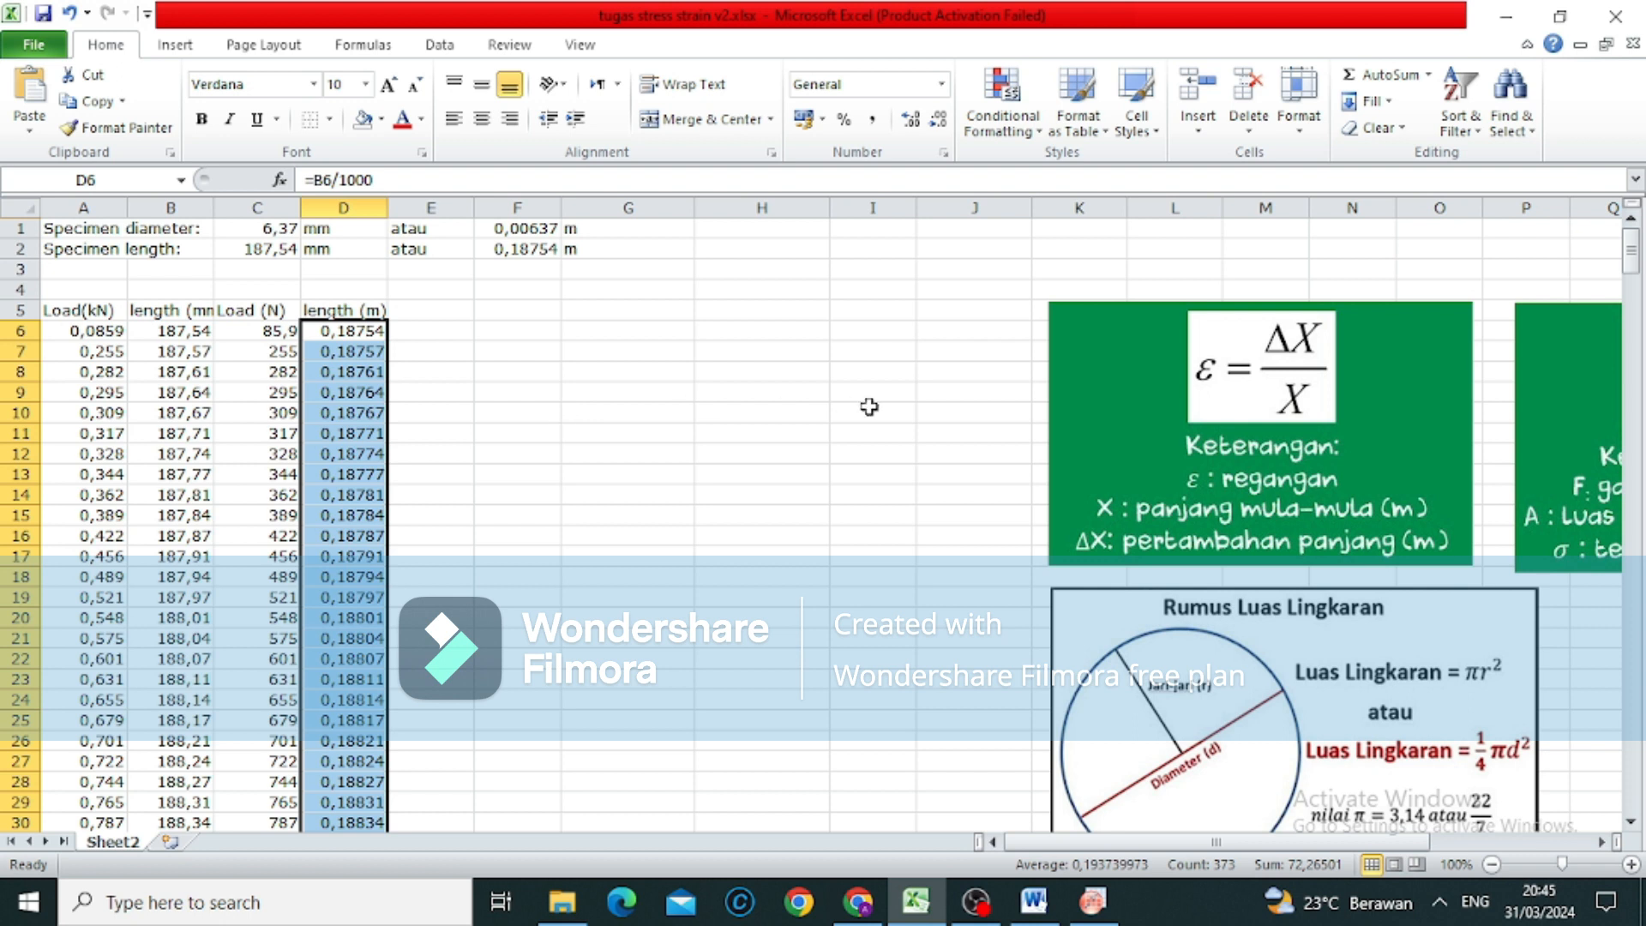
# Calculate the specimen's cross-sectional area (Luas Penampang) in I1 with the formula =((F1*F1)*3,14)/4.
pyautogui.hscroll(1, 869, 407)
pyautogui.hscroll(1, 1032, 447)
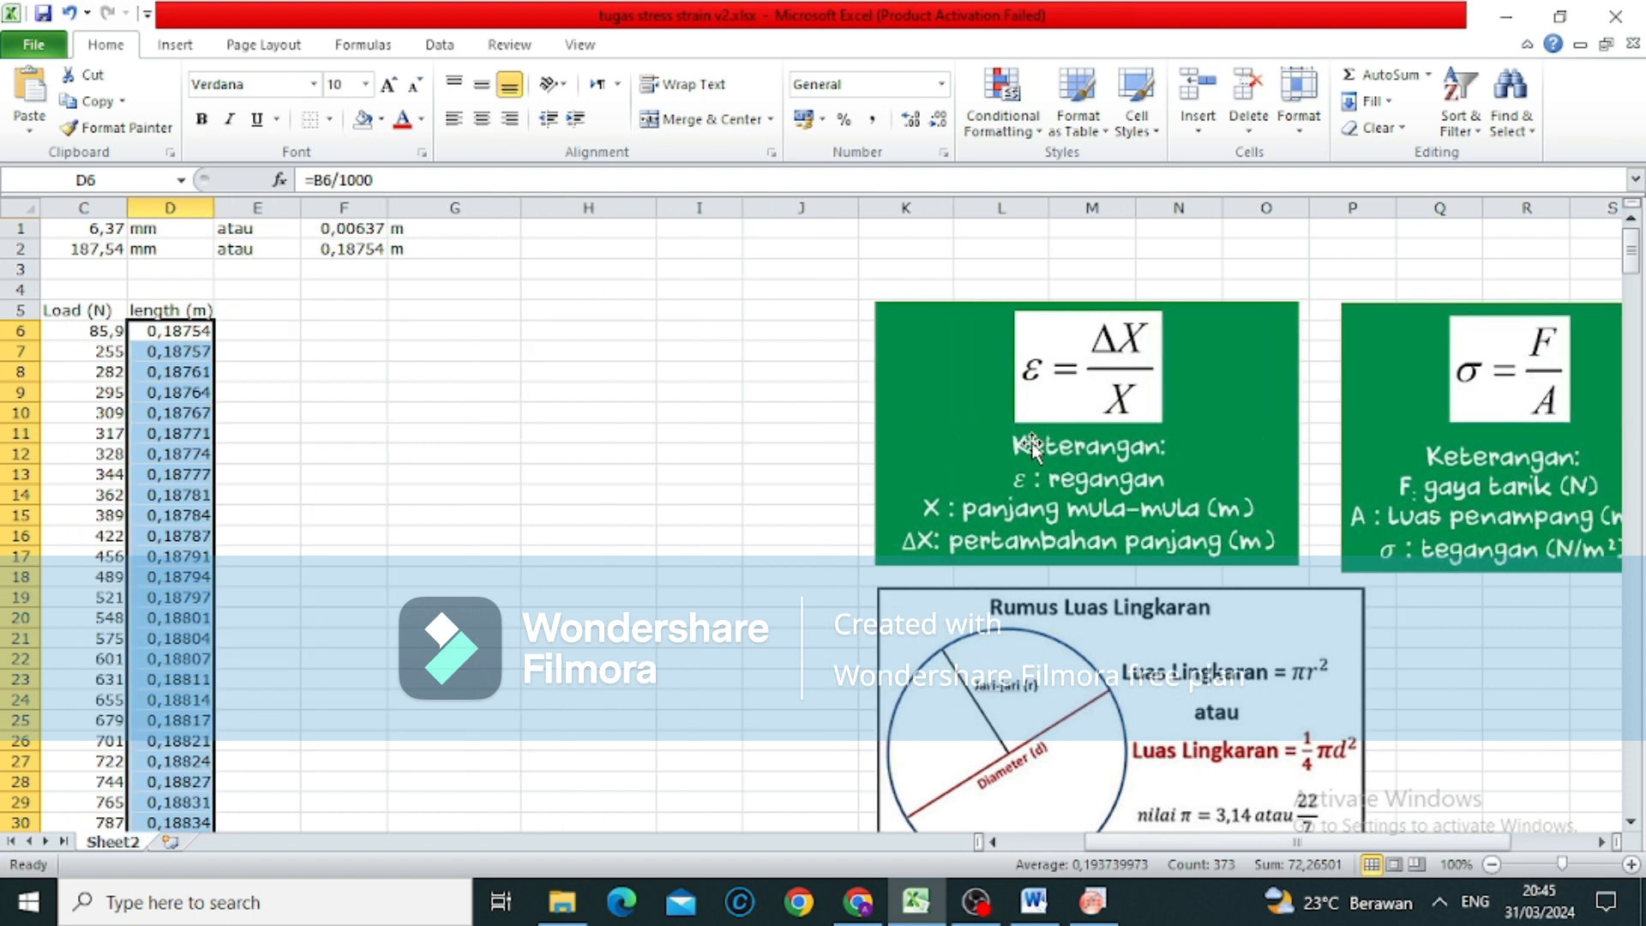
pyautogui.hscroll(2, 1032, 446)
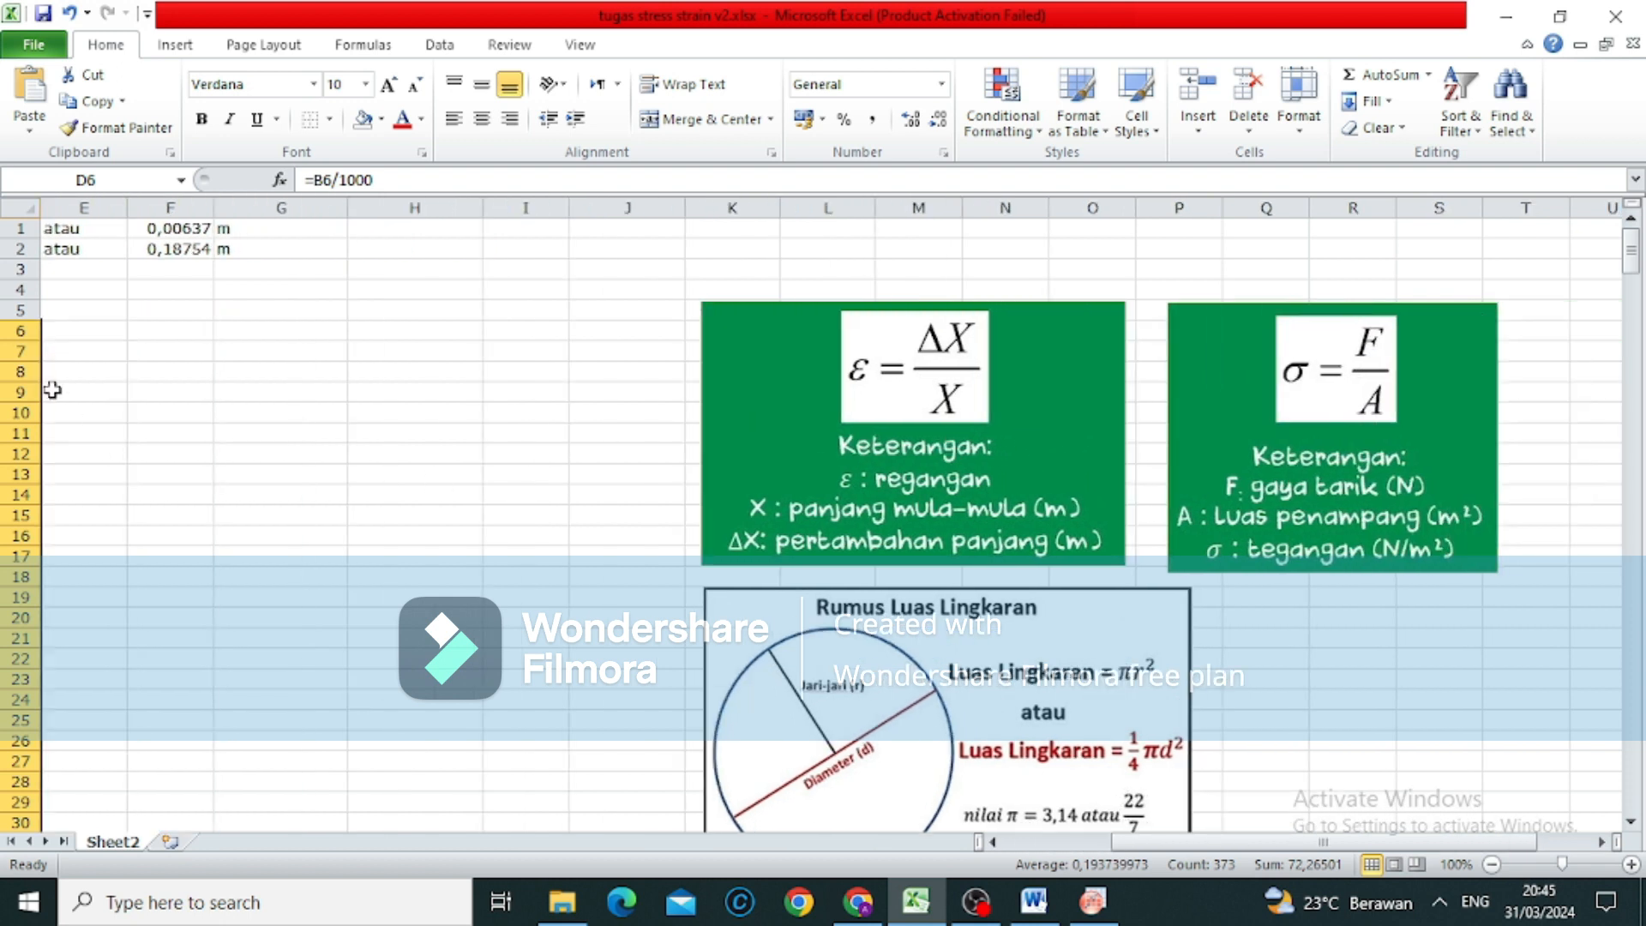
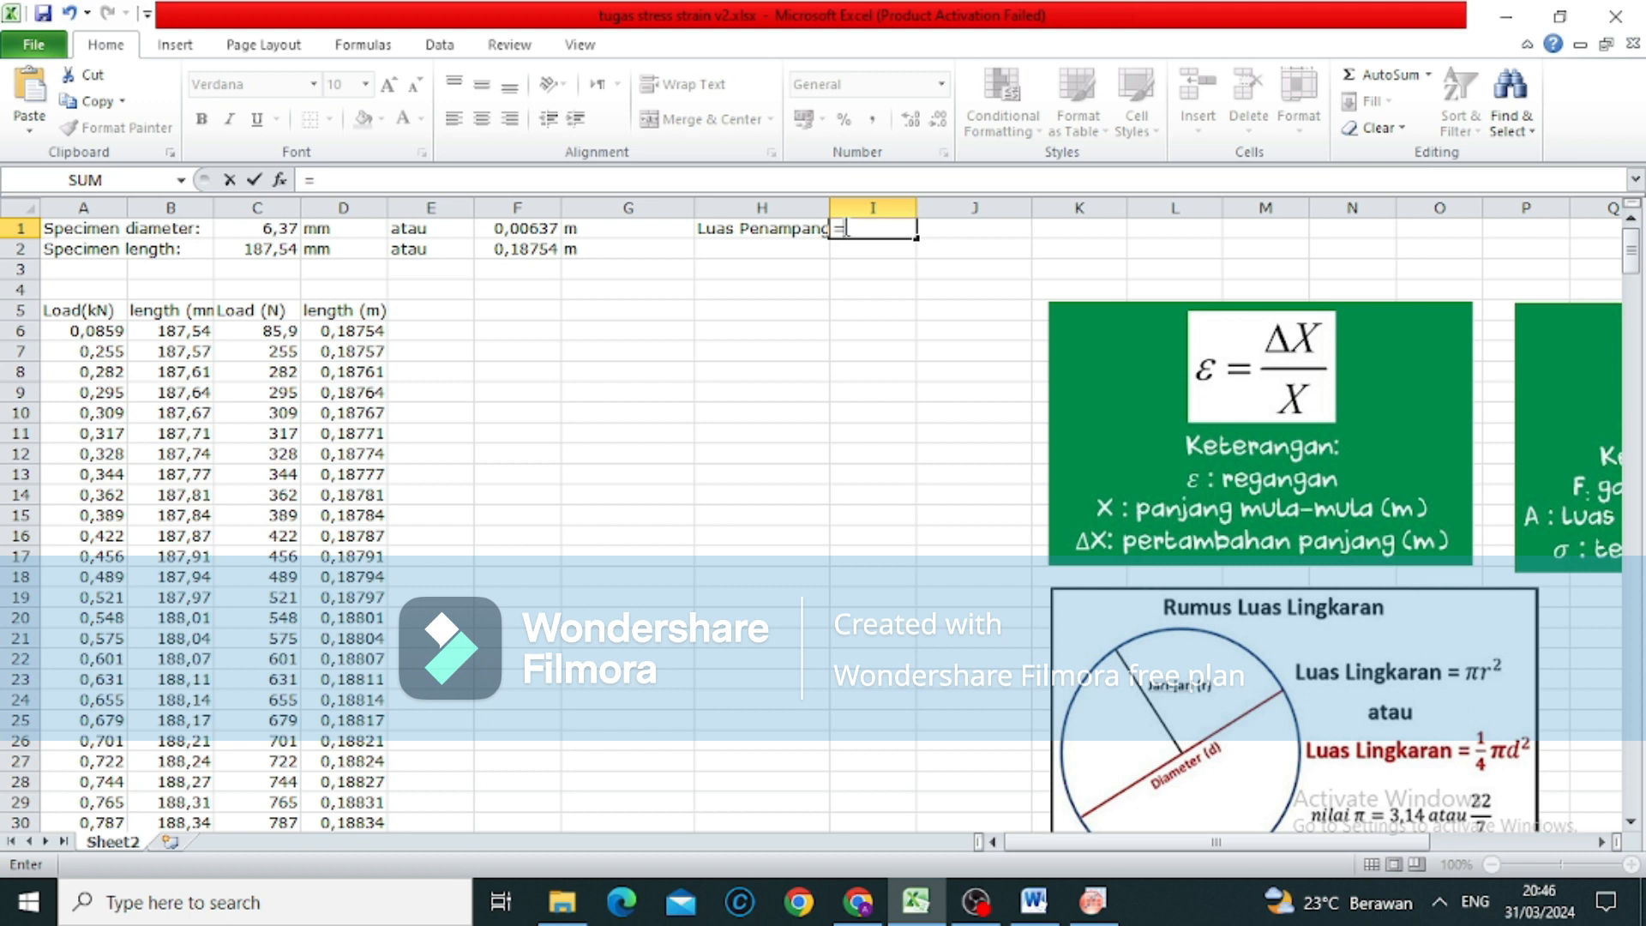
pyautogui.write('((')
pyautogui.click(523, 230)
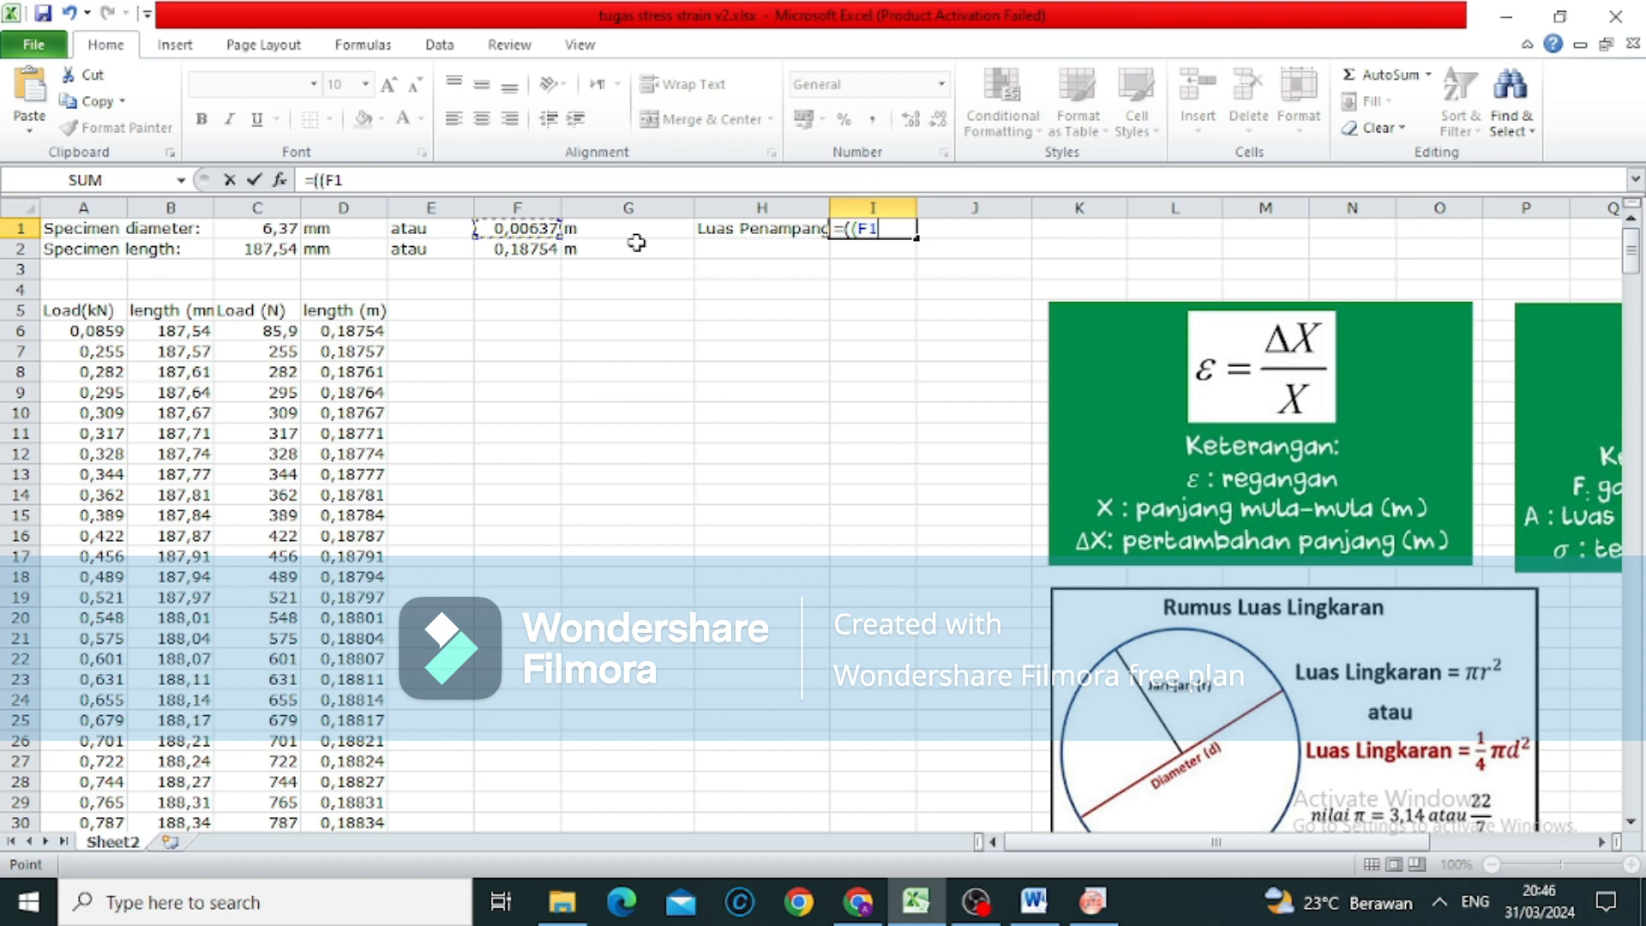
pyautogui.write('*')
pyautogui.click(529, 230)
pyautogui.write(')*')
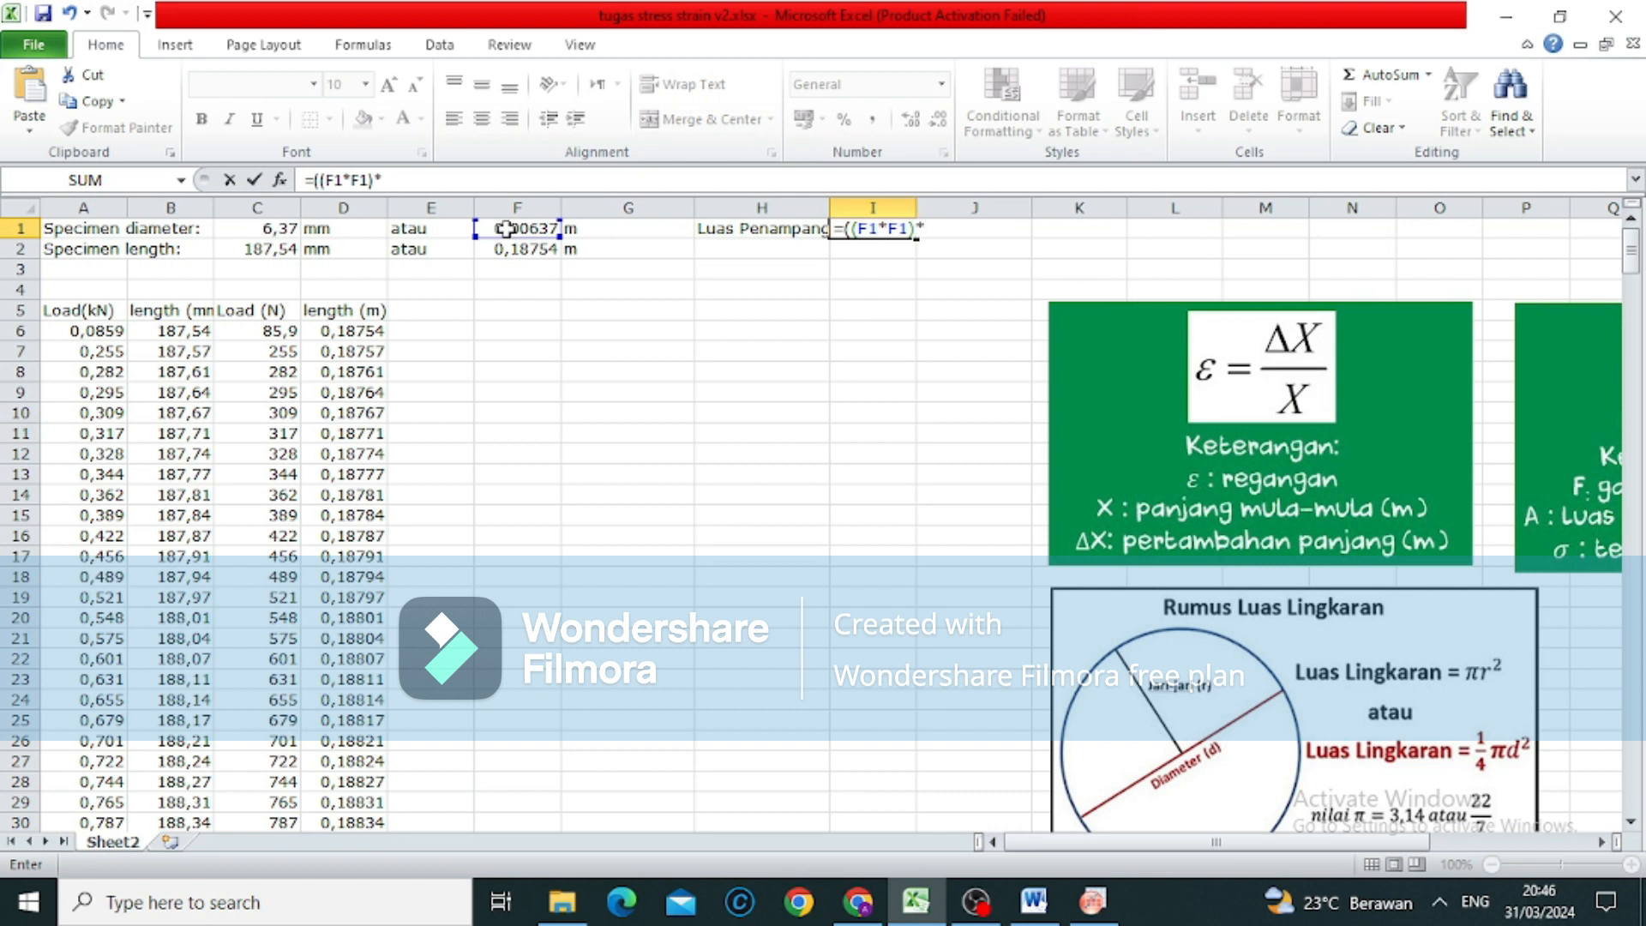
pyautogui.write('3,14)')
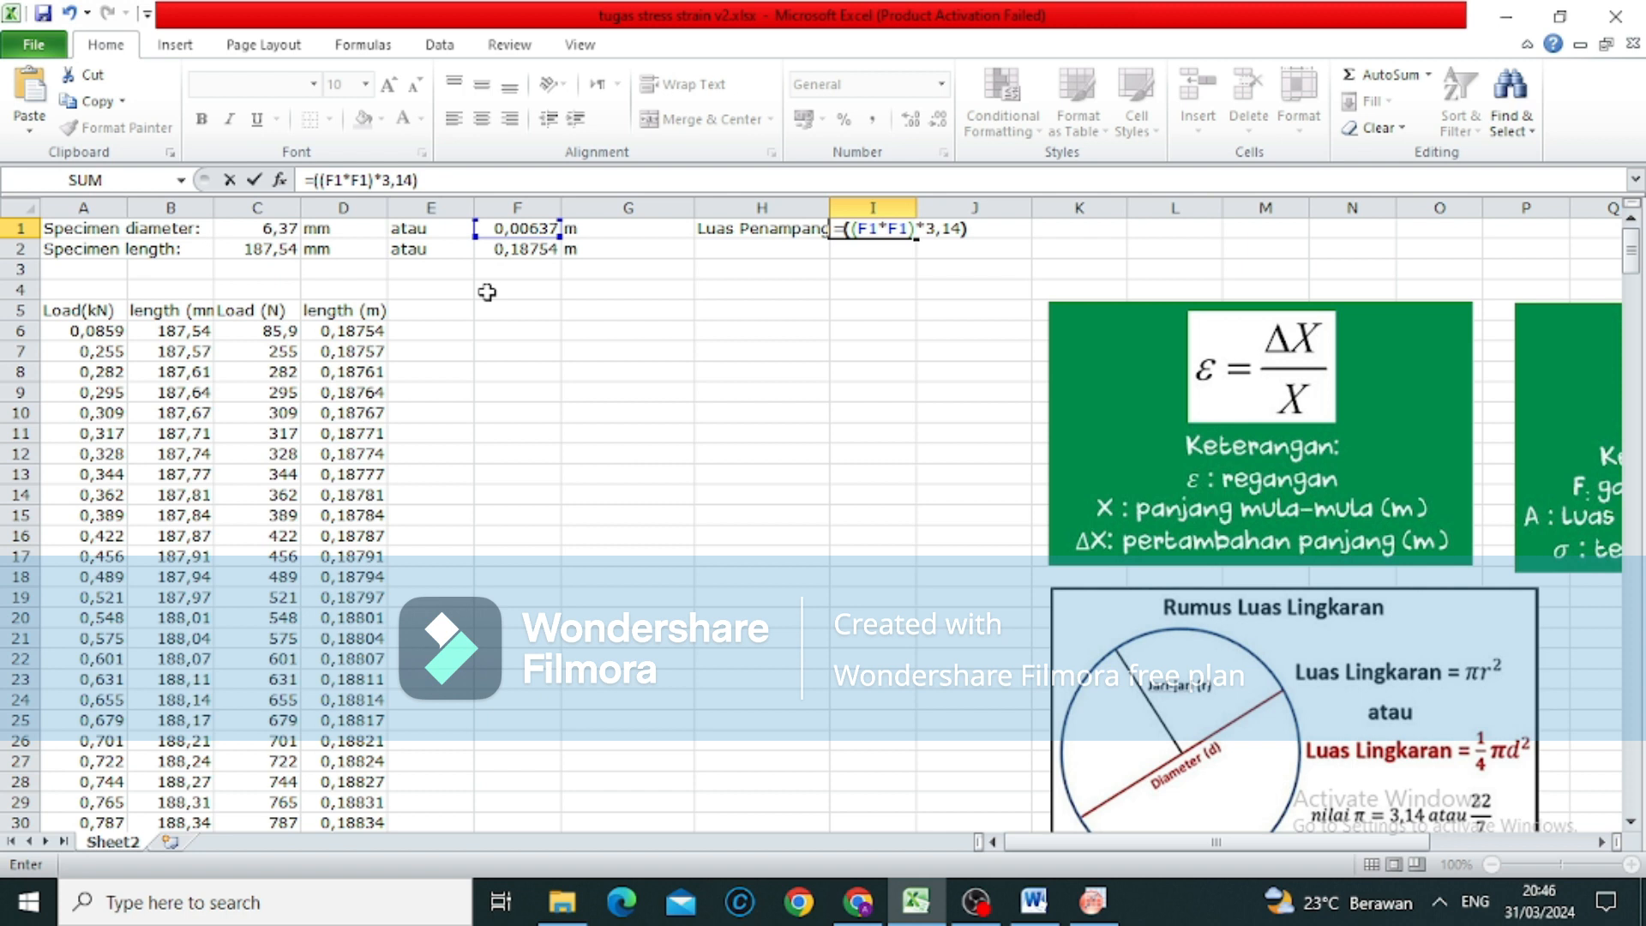
pyautogui.write('/4')
pyautogui.press('Return')
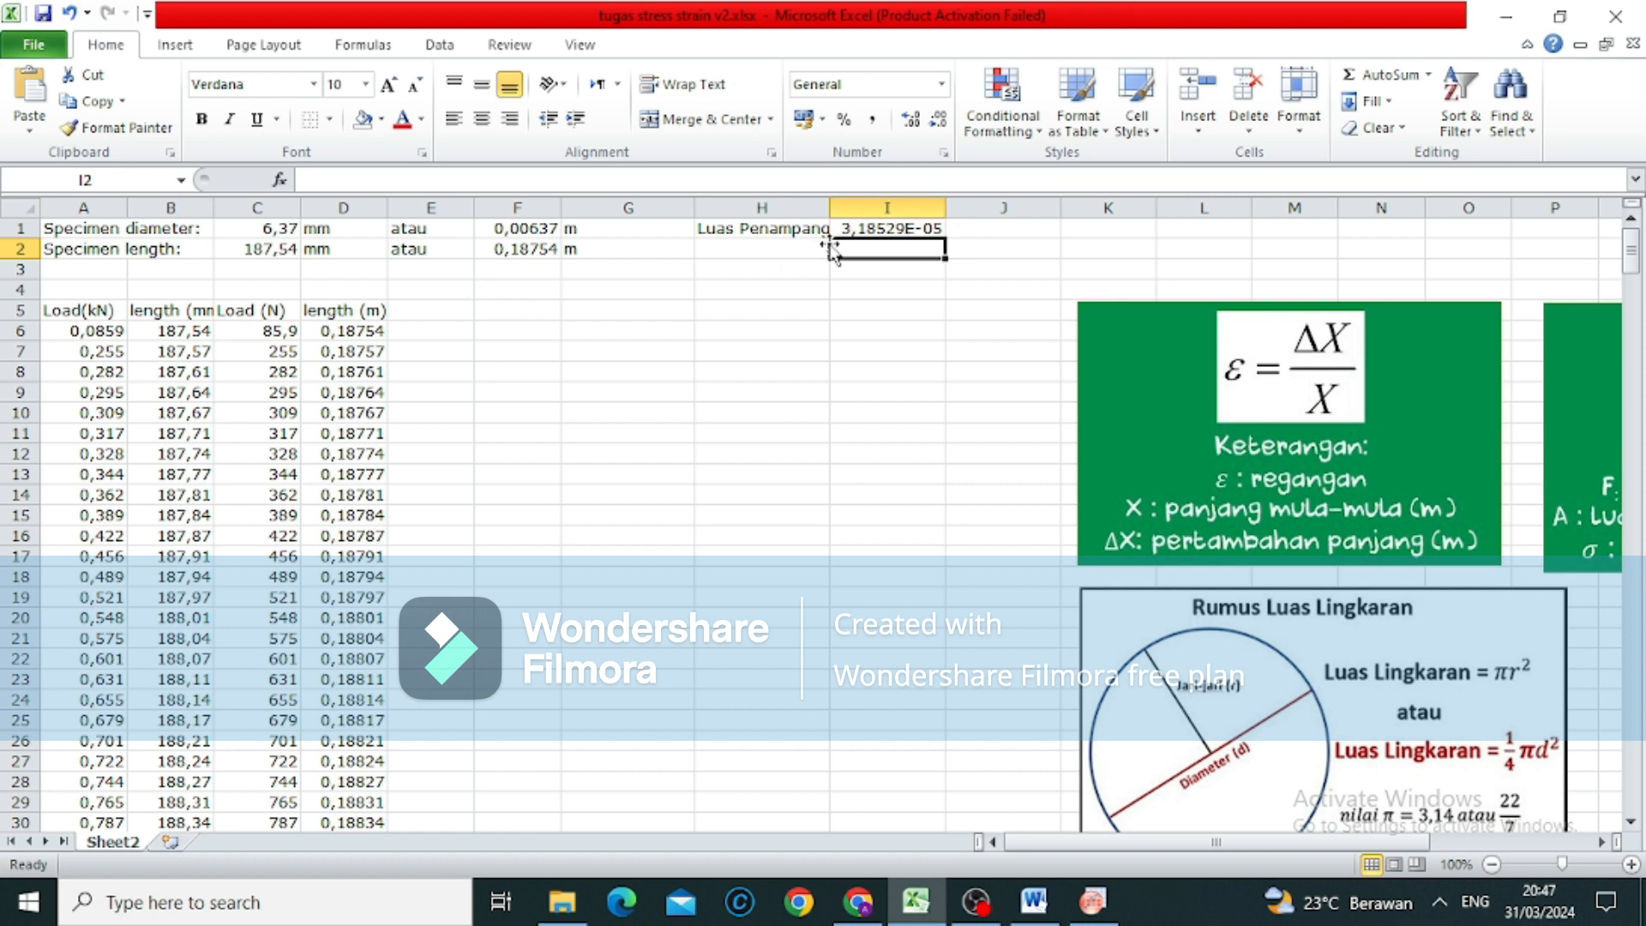
# Enter the unit "m^2" in J1 beside the cross-sectional area.
pyautogui.click(983, 229)
pyautogui.write('m')
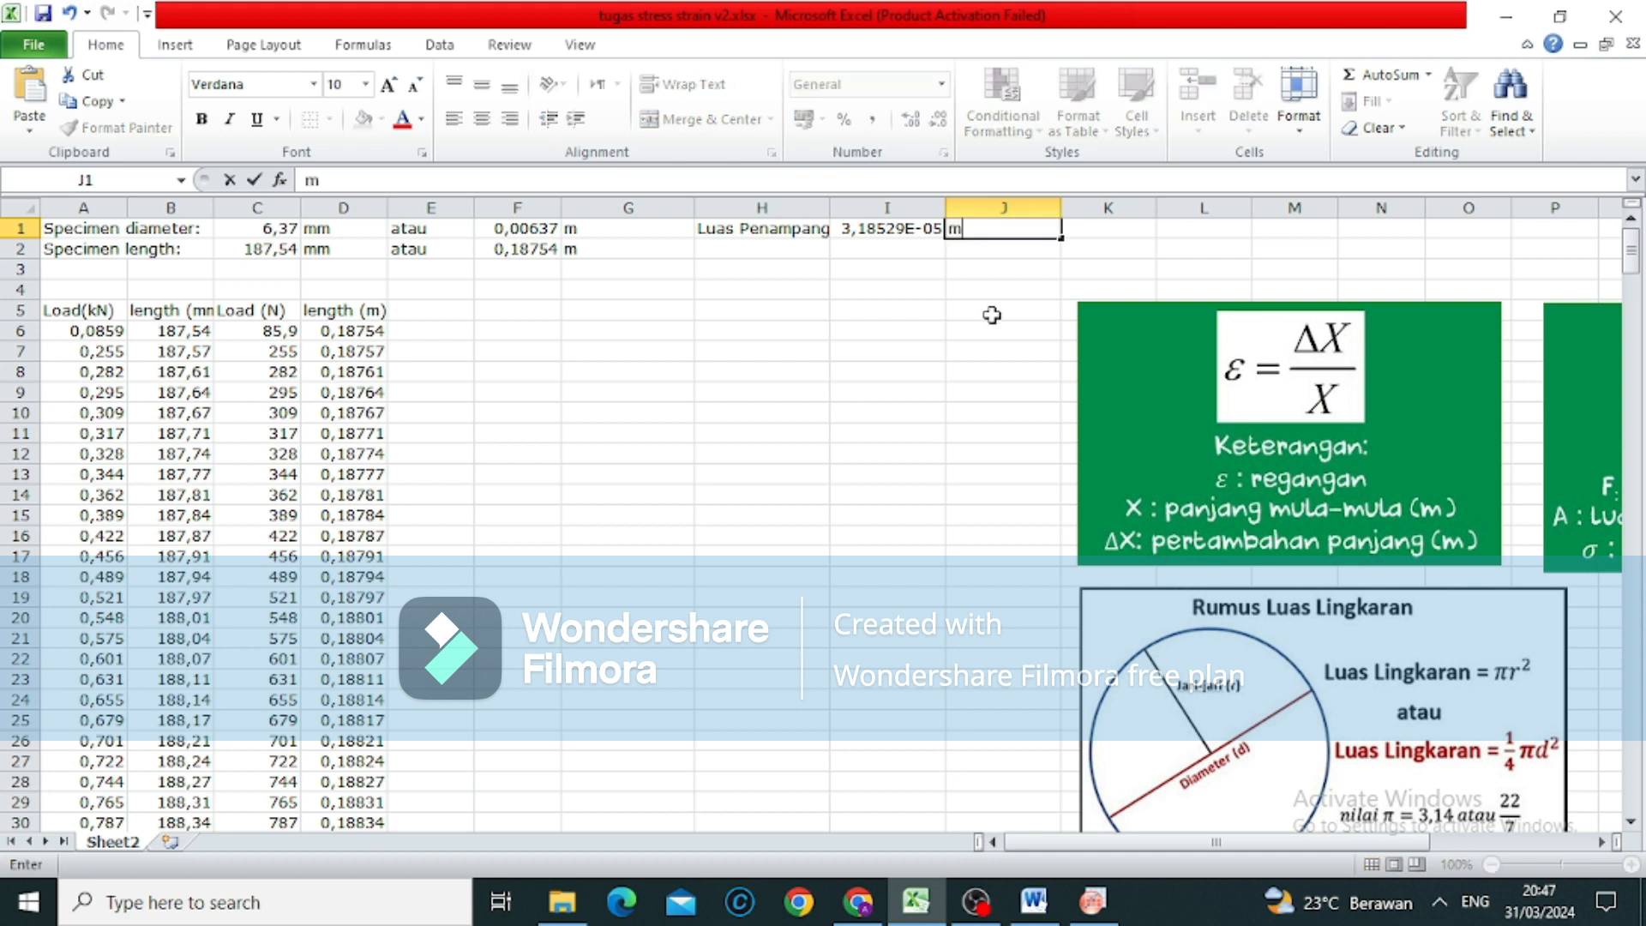
pyautogui.write('^2')
# Enter the column header "regangan" in E5, beside the length (m) header.
pyautogui.click(463, 319)
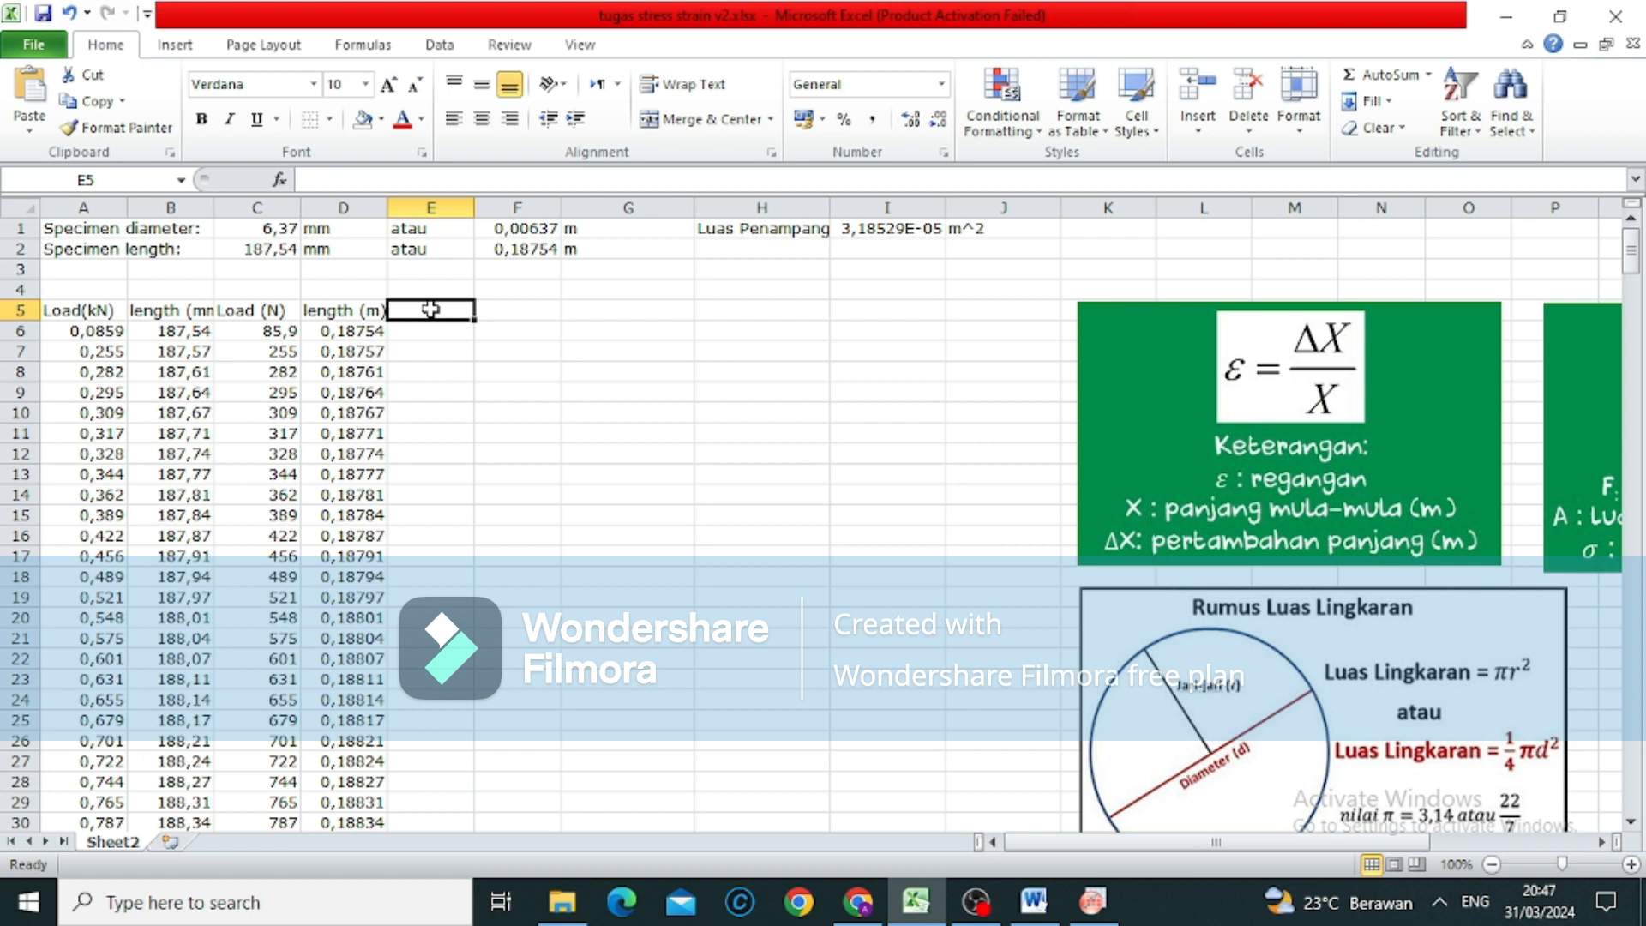
pyautogui.write('Regangan')
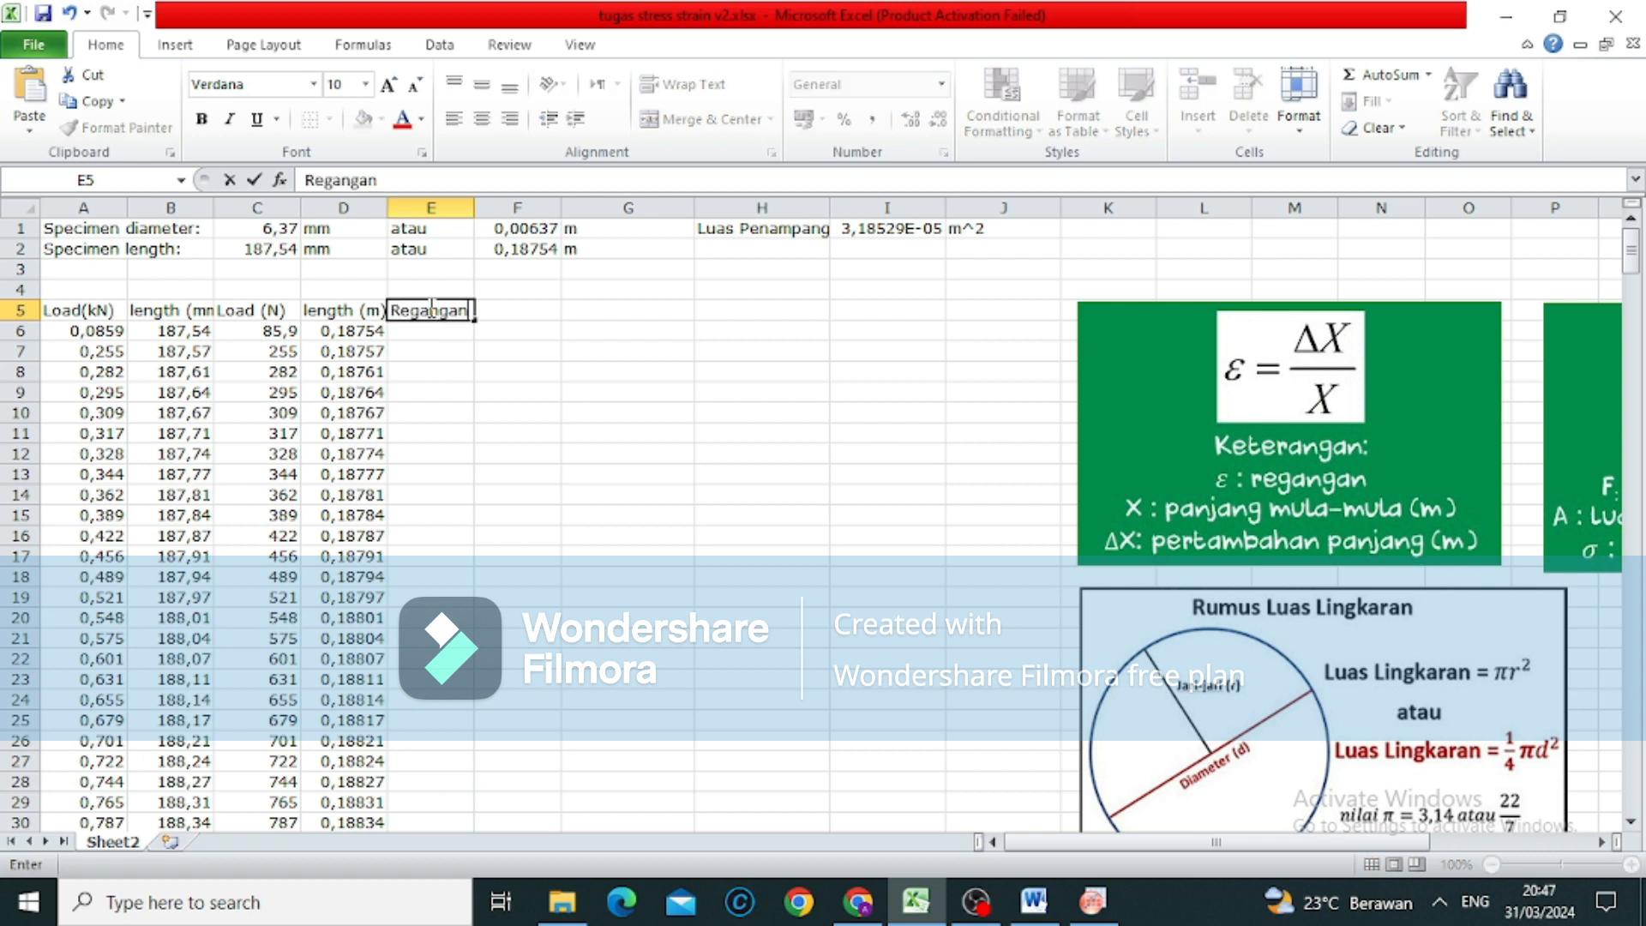
pyautogui.click(323, 182)
pyautogui.press('BackSpace')
pyautogui.write('r')
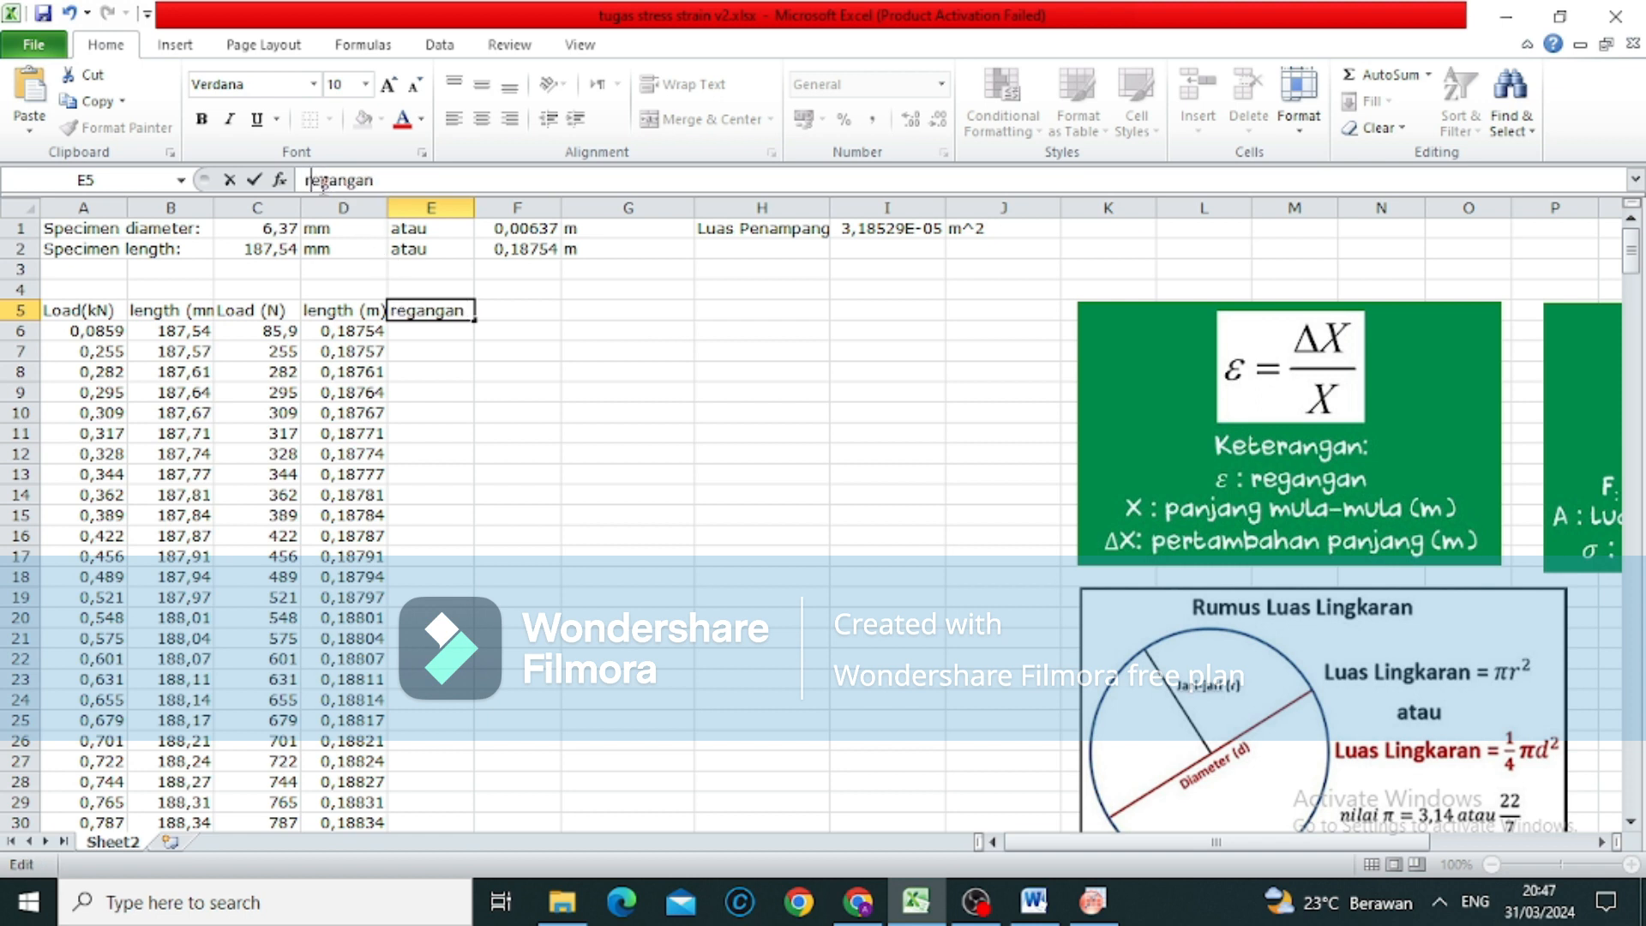
# Write the strain formula =(B6-C2)/C2 in E6 from the current and initial specimen lengths.
pyautogui.click(403, 329)
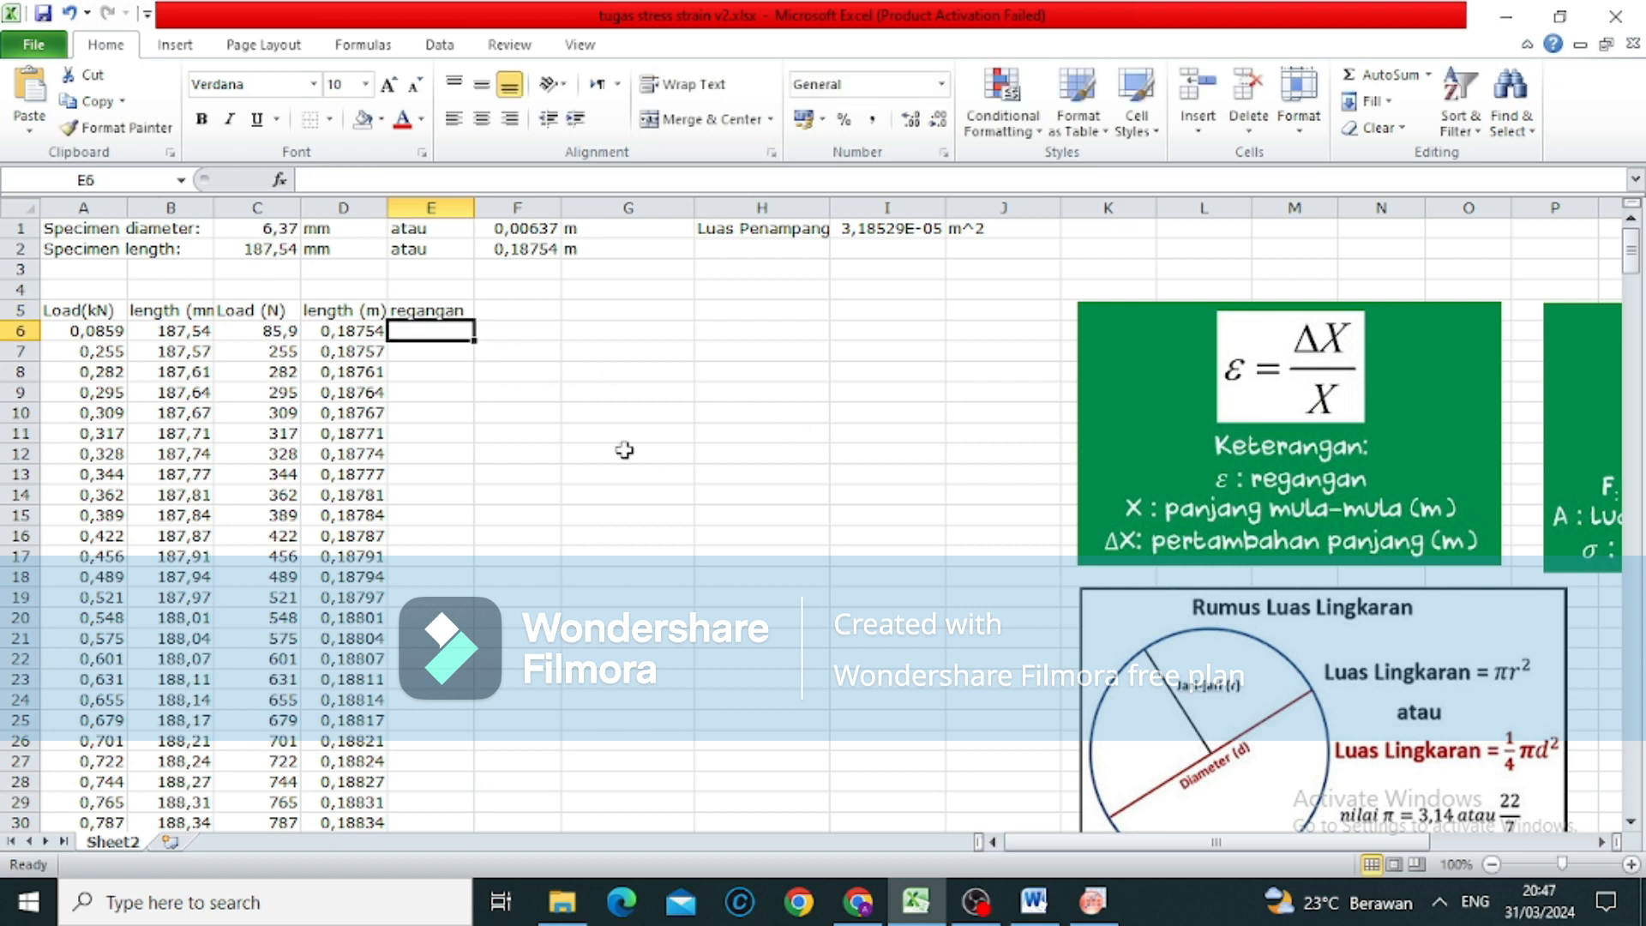
pyautogui.write('=')
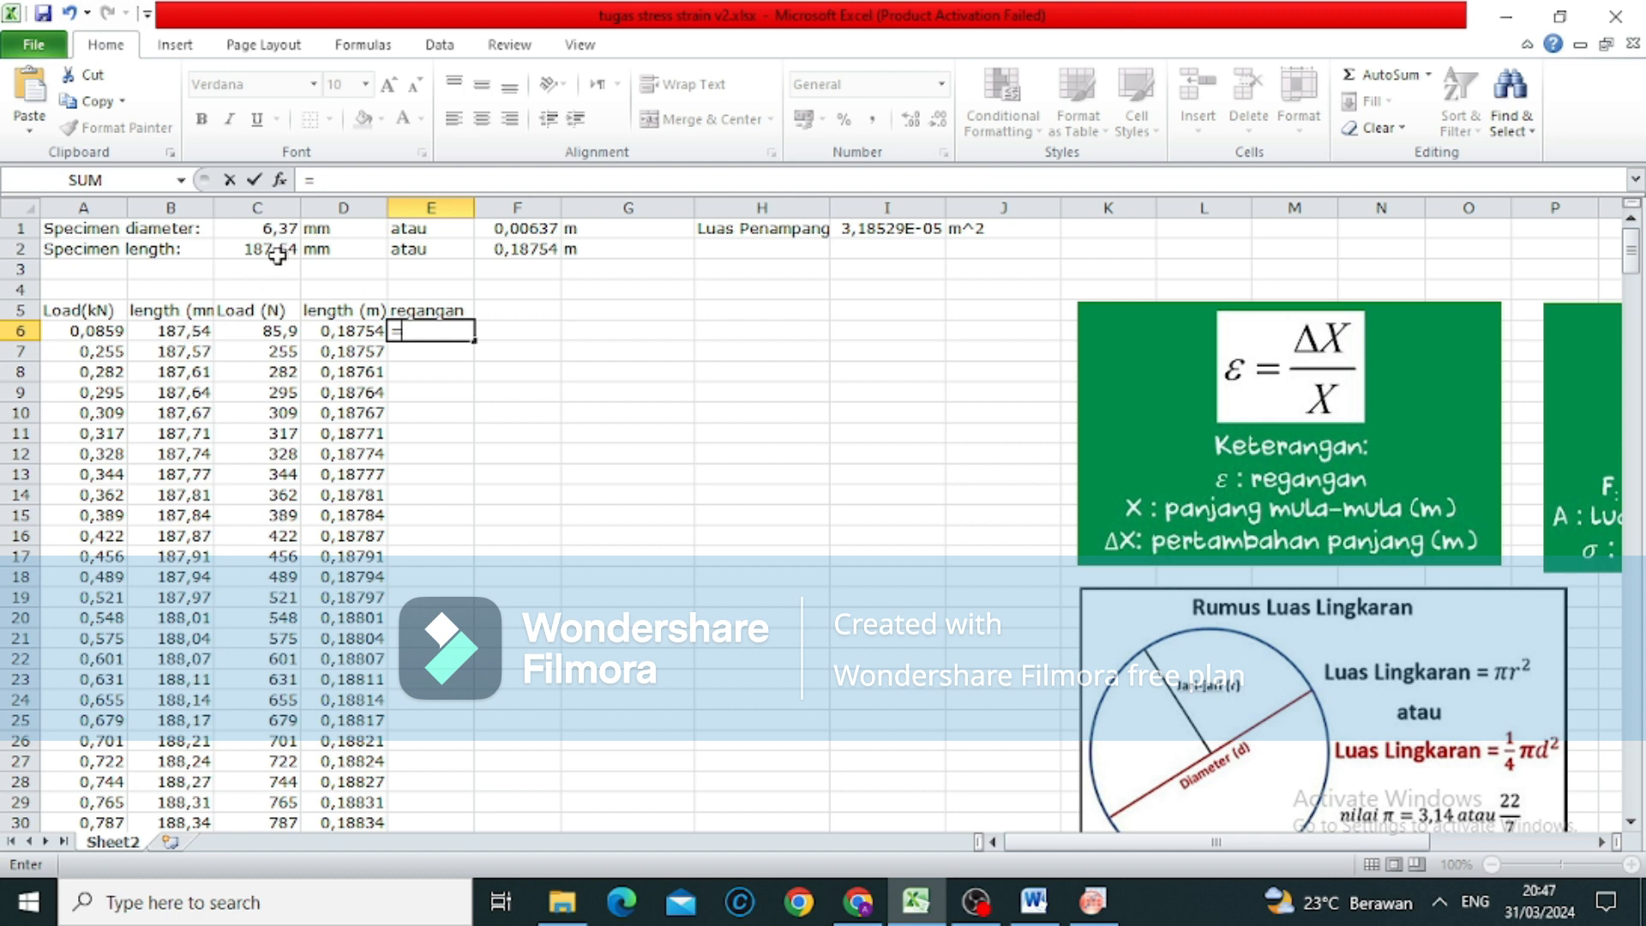
pyautogui.write('(')
pyautogui.click(186, 335)
pyautogui.write('-')
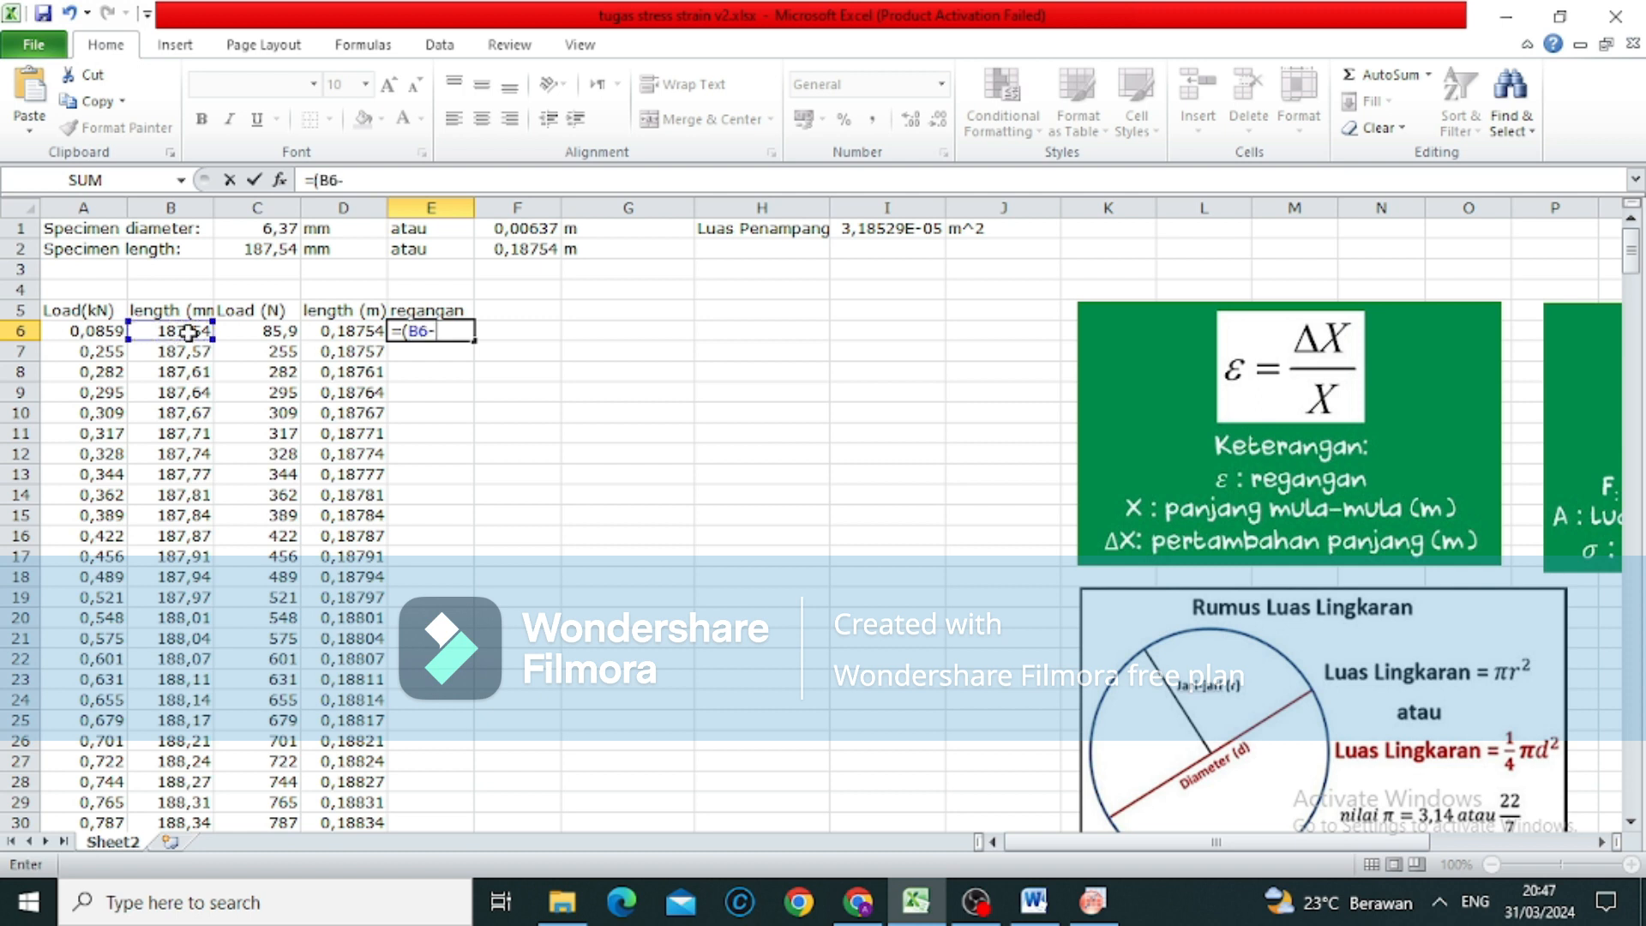
pyautogui.click(270, 251)
pyautogui.write(')')
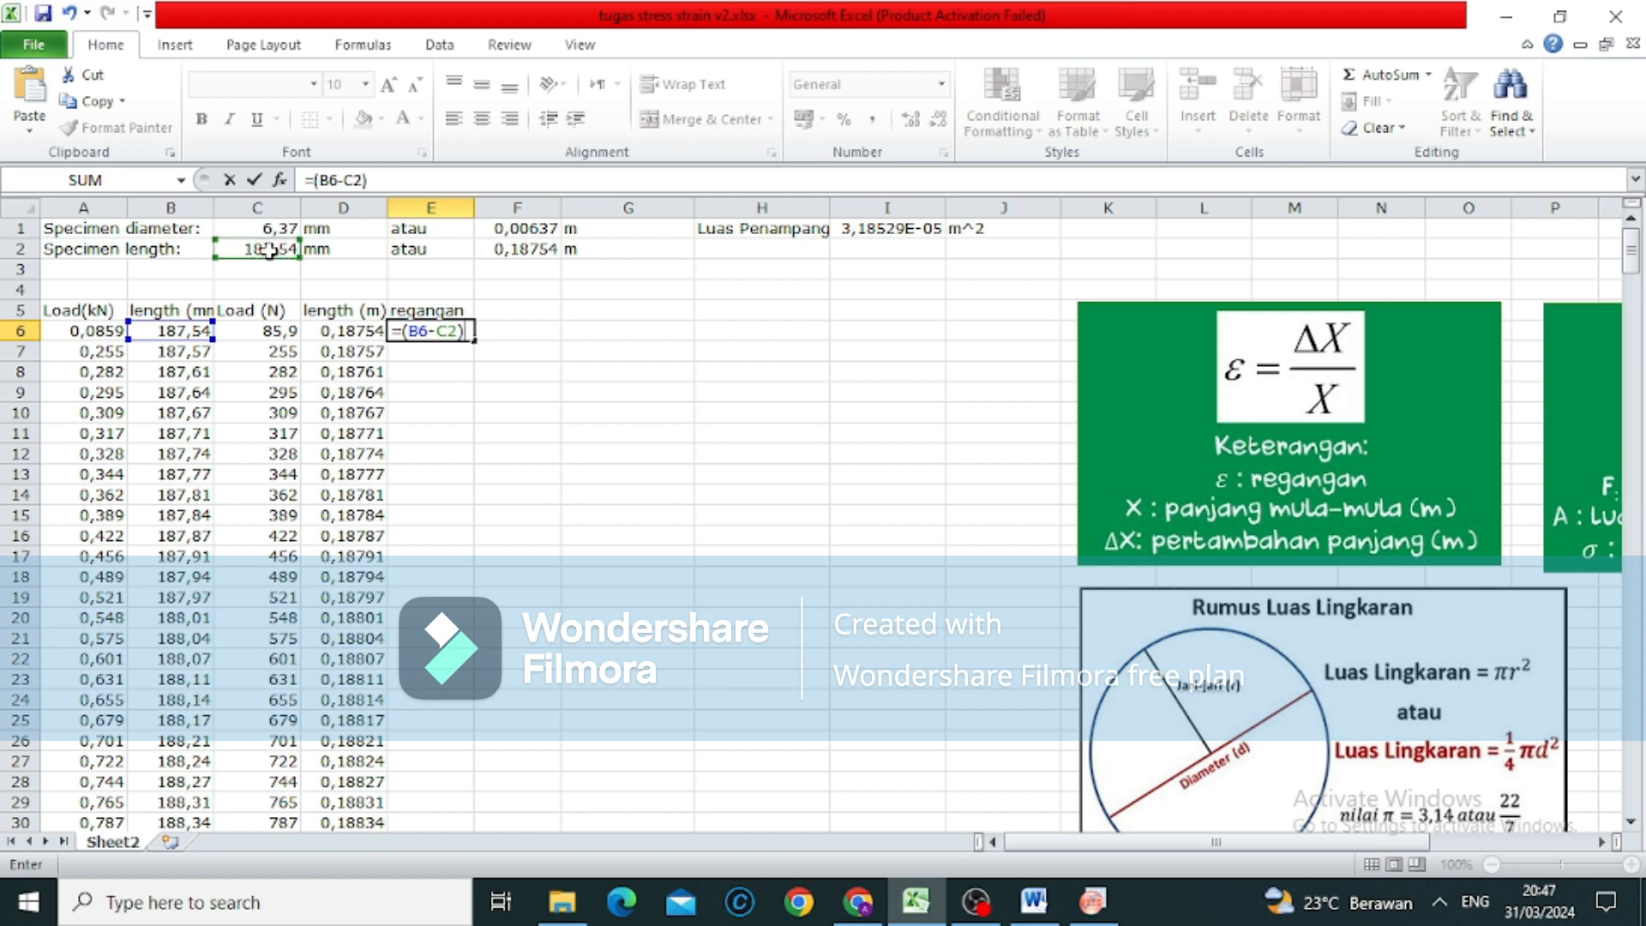
pyautogui.write('/')
pyautogui.click(269, 250)
pyautogui.press('Left')
pyautogui.click(269, 250)
# Make both C2 references absolute so E6 holds =(B6-$C$2)/$C$2, and fill it down through all the data rows.
pyautogui.click(386, 182)
pyautogui.write('$')
pyautogui.press('Left')
pyautogui.write('$')
pyautogui.press('Left')
pyautogui.press('Left')
pyautogui.press('Left')
pyautogui.press('Left')
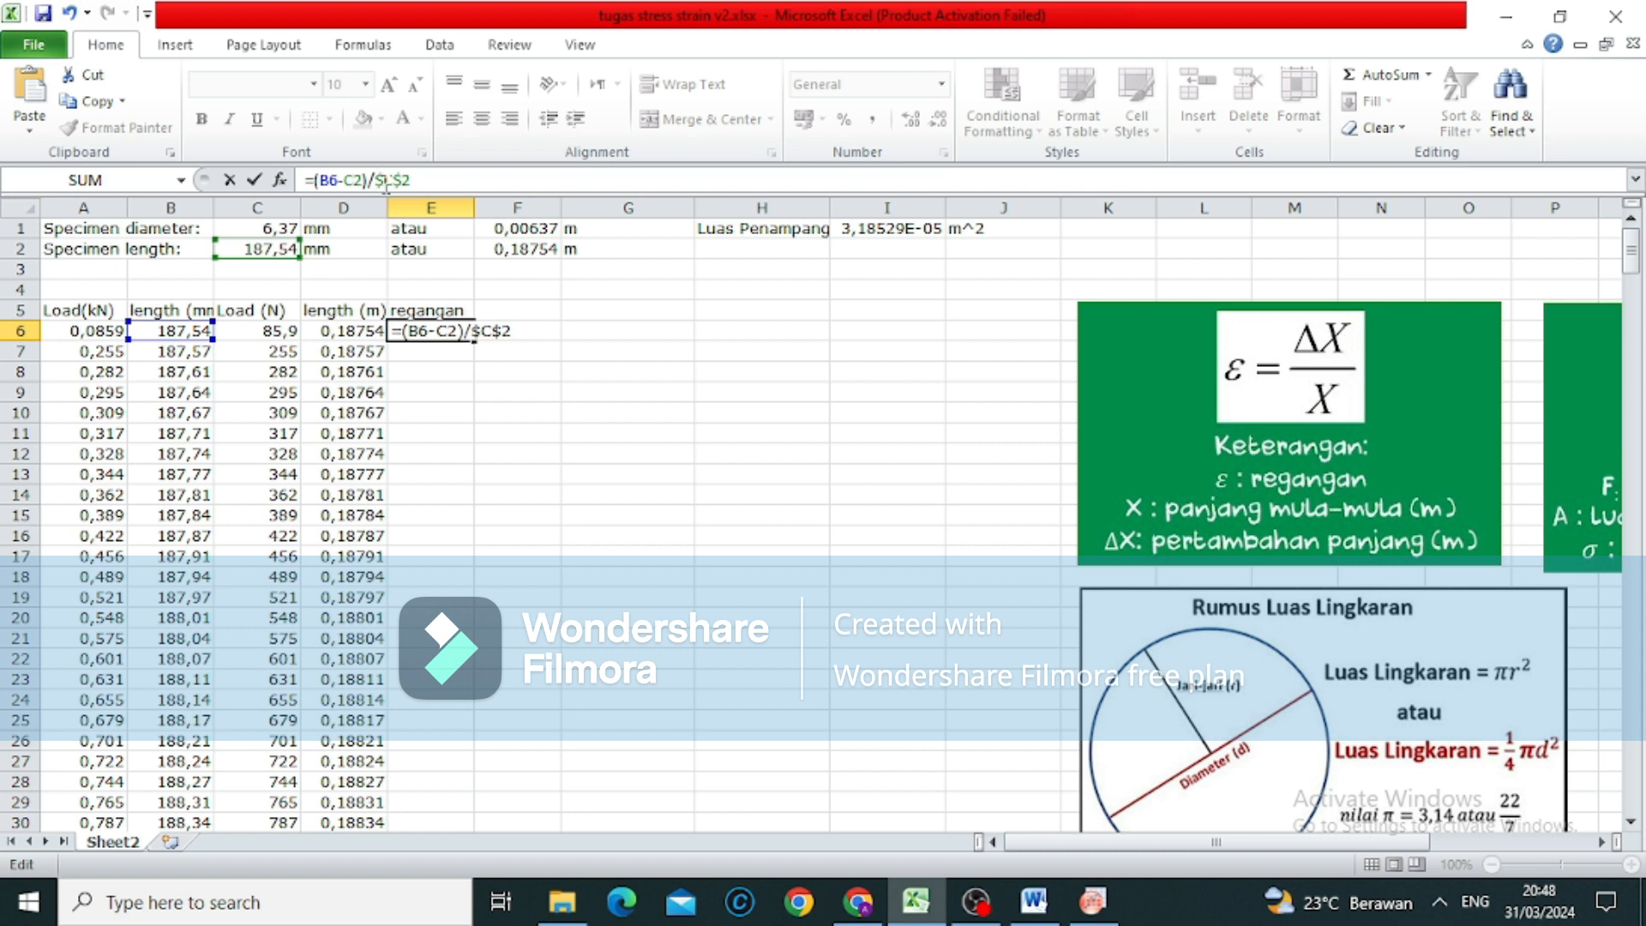
pyautogui.write('$')
pyautogui.press('Left')
pyautogui.press('Left')
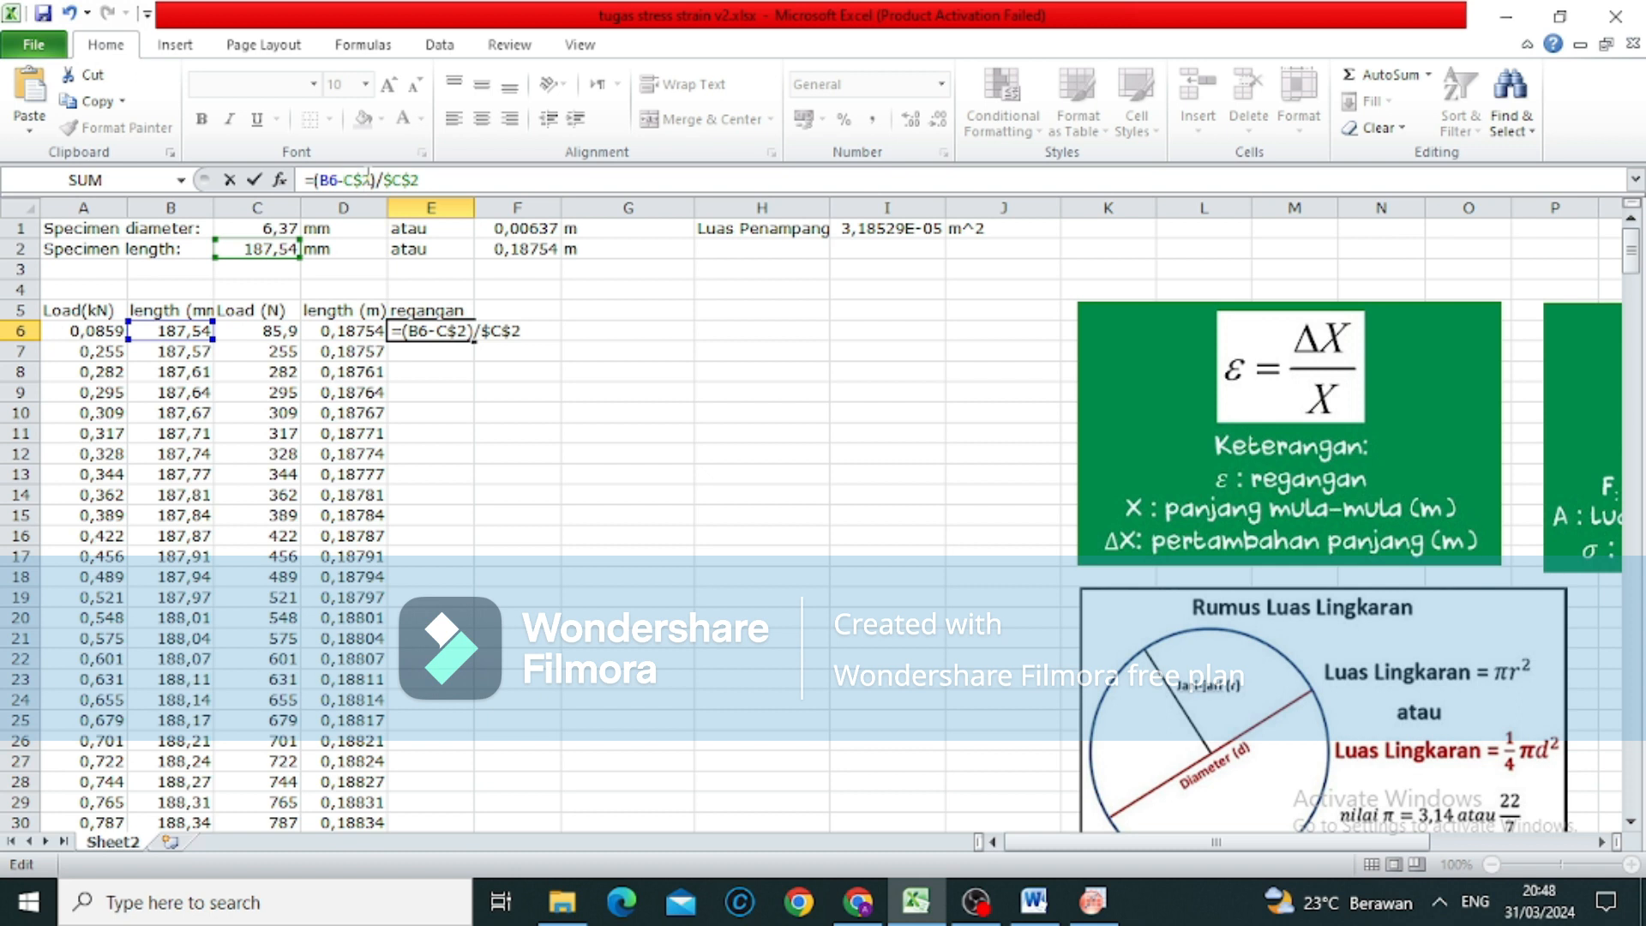
pyautogui.write('$')
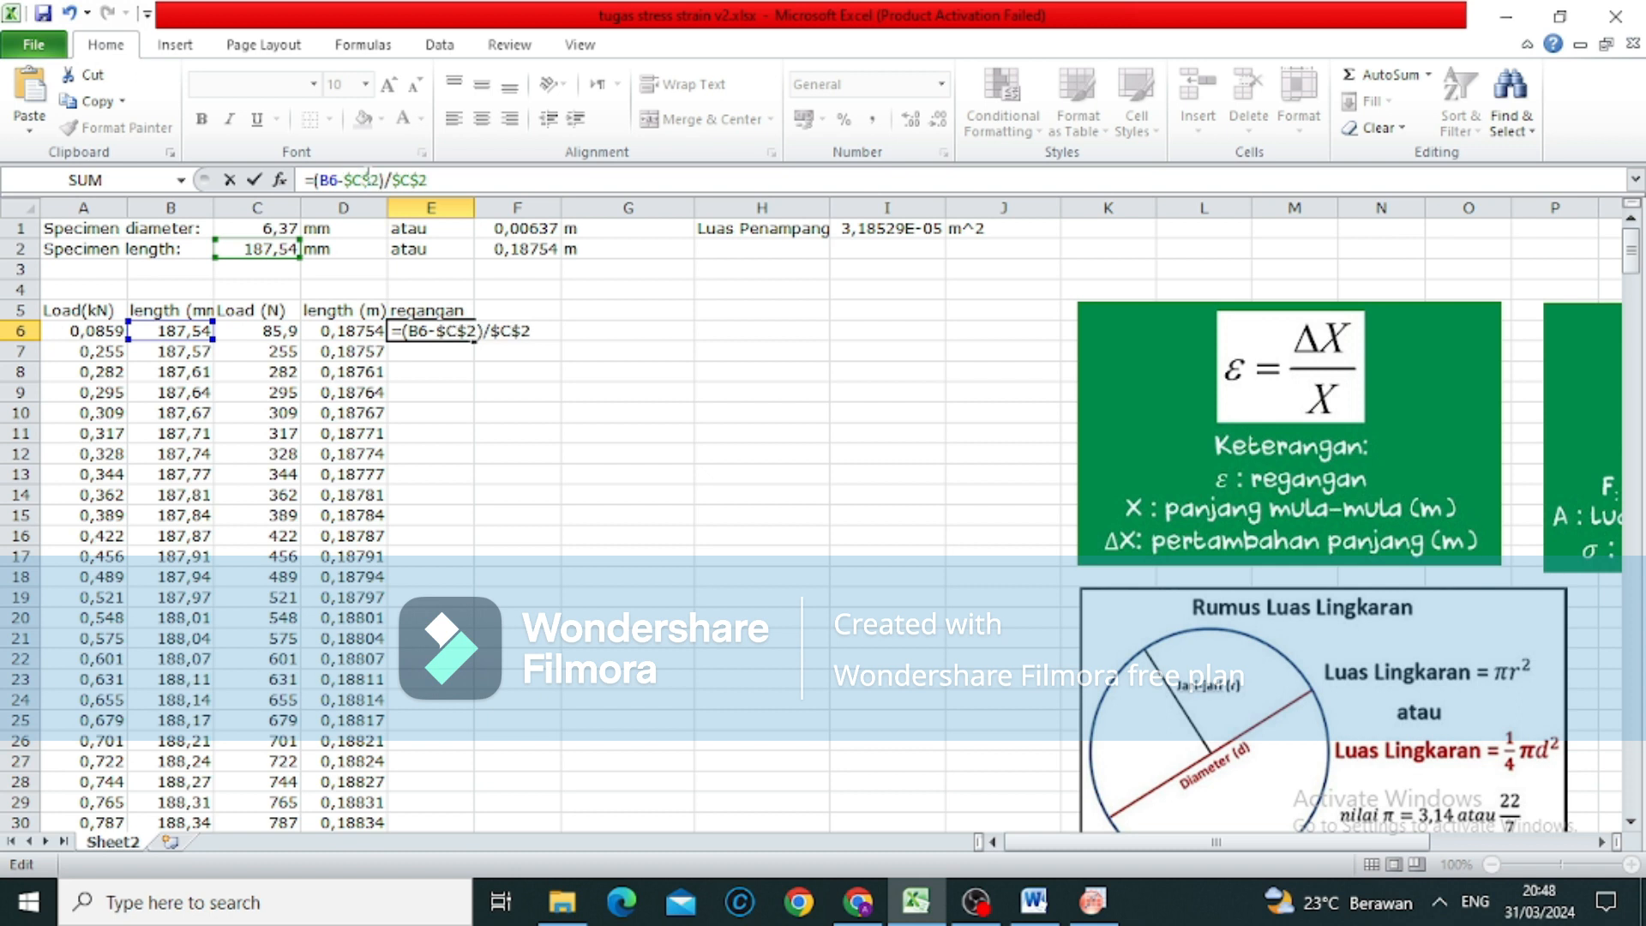
pyautogui.press('Return')
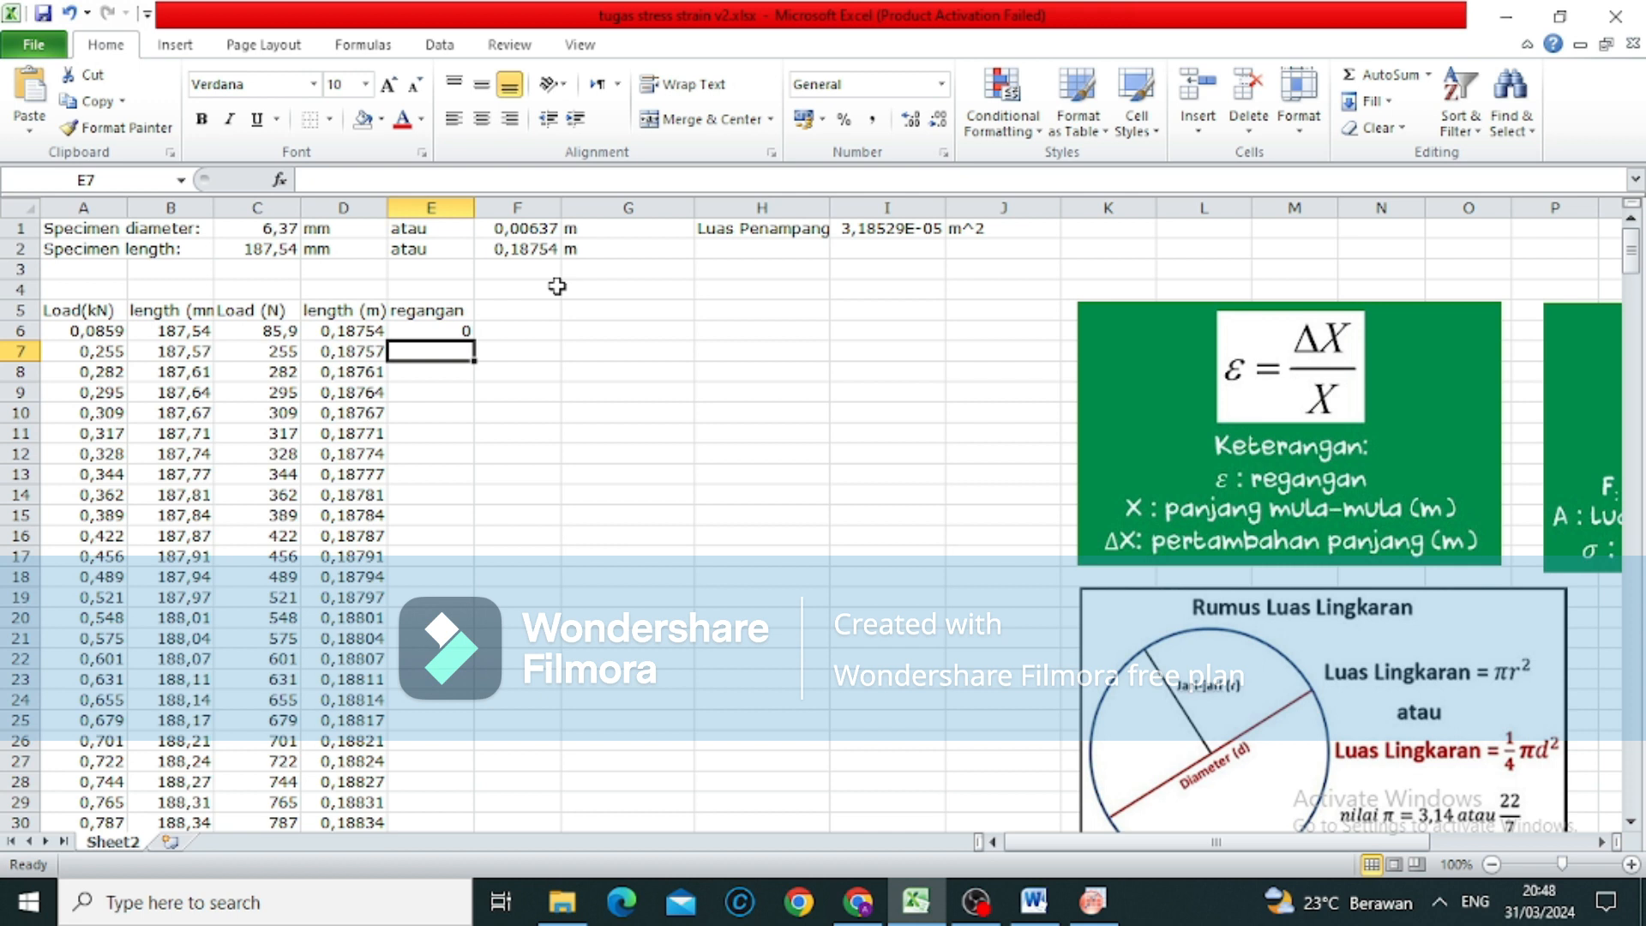
pyautogui.click(442, 331)
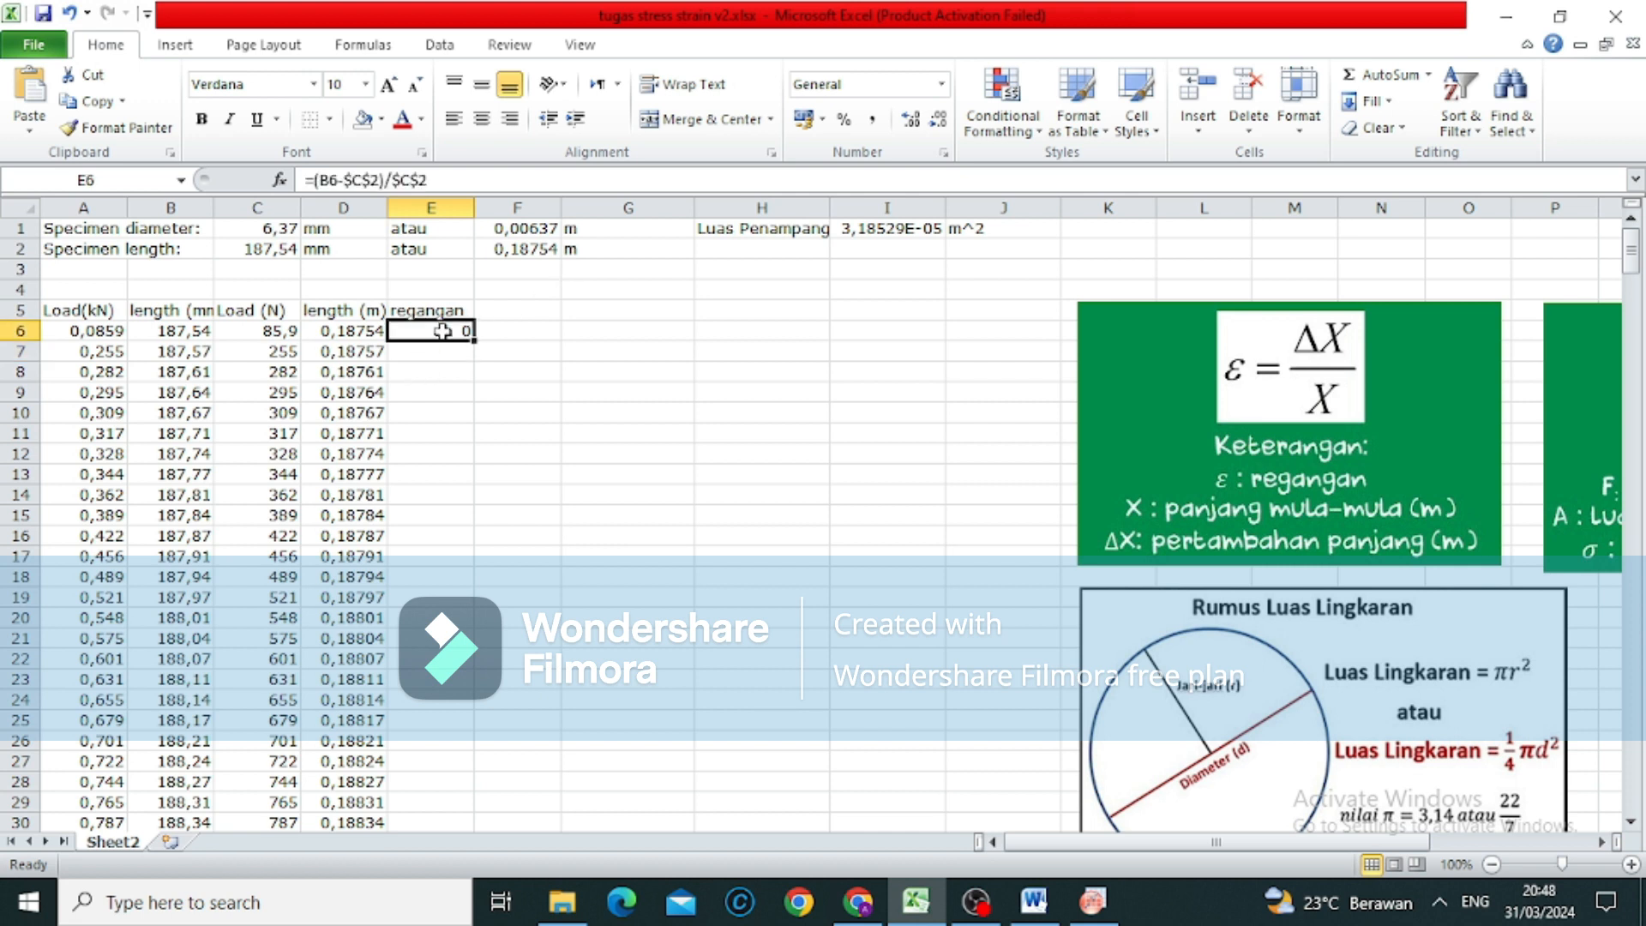
pyautogui.doubleClick(470, 341)
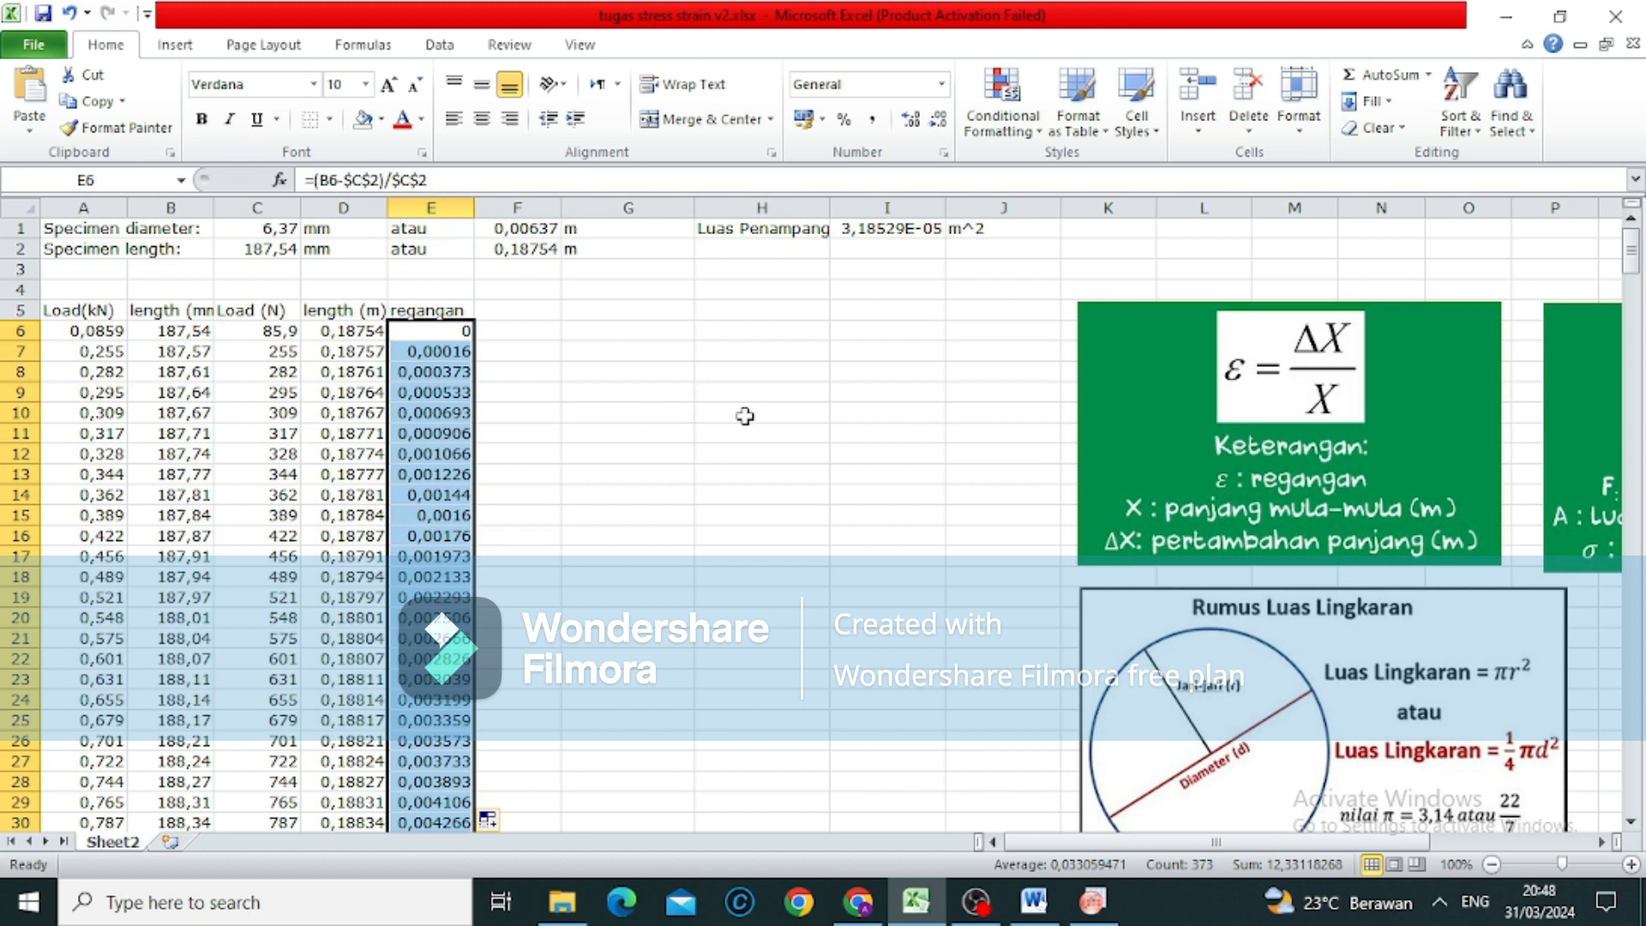
# Enter the column header "tegangan" in F5, beside the regangan header.
pyautogui.click(521, 310)
pyautogui.scroll(-3, 819, 435)
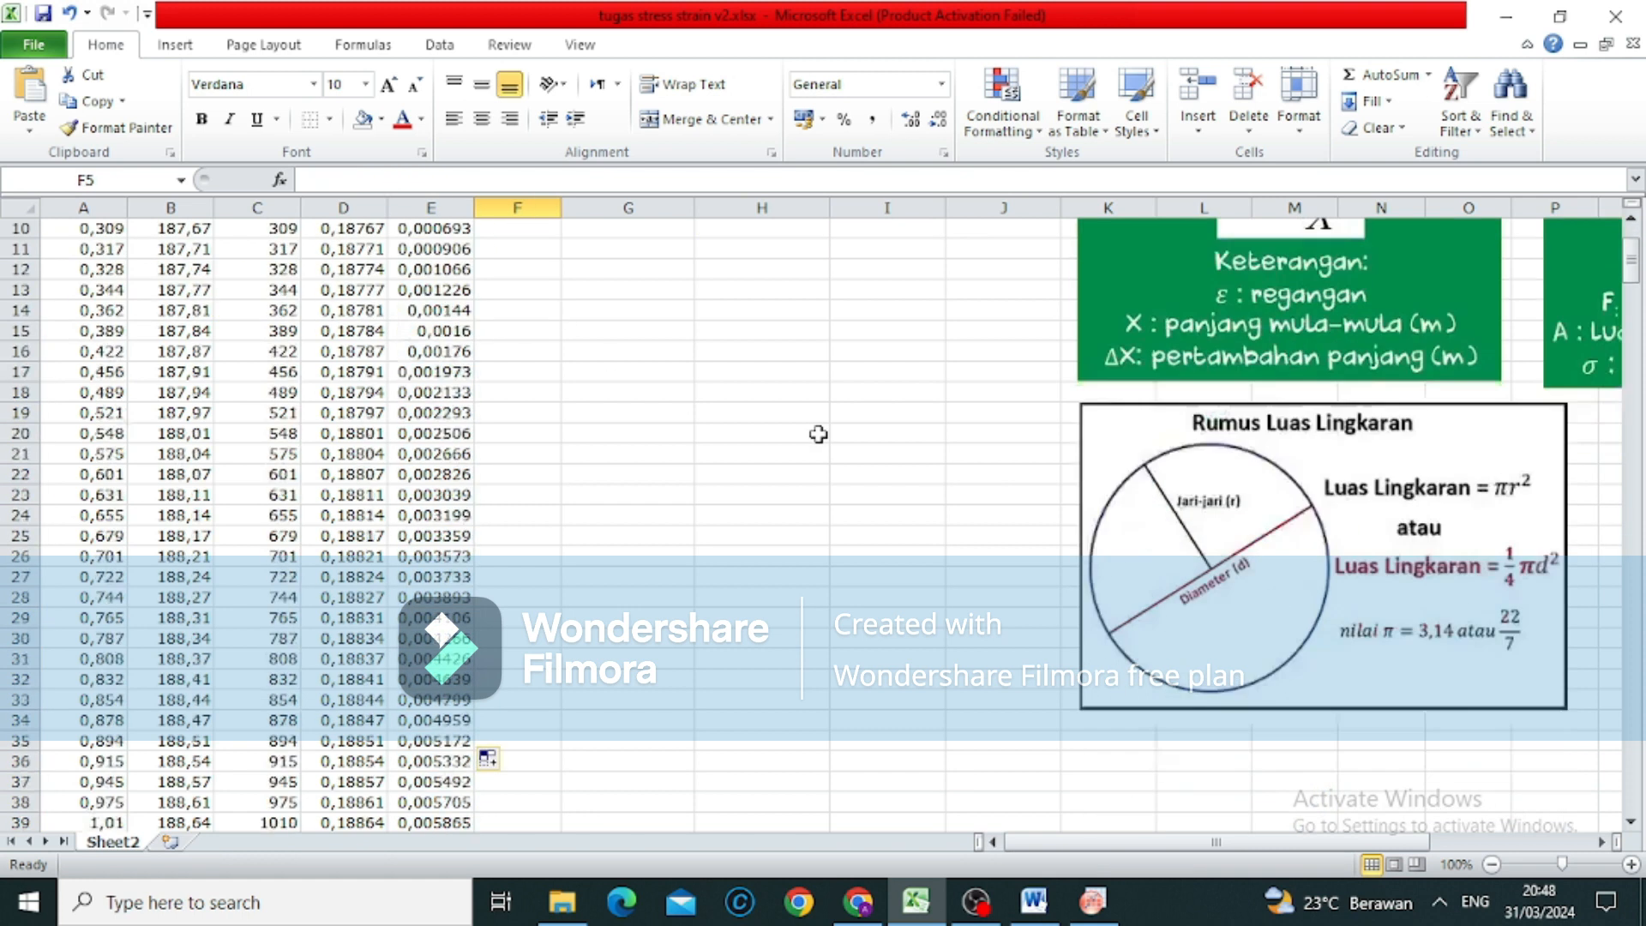
pyautogui.scroll(3, 819, 435)
pyautogui.write('T')
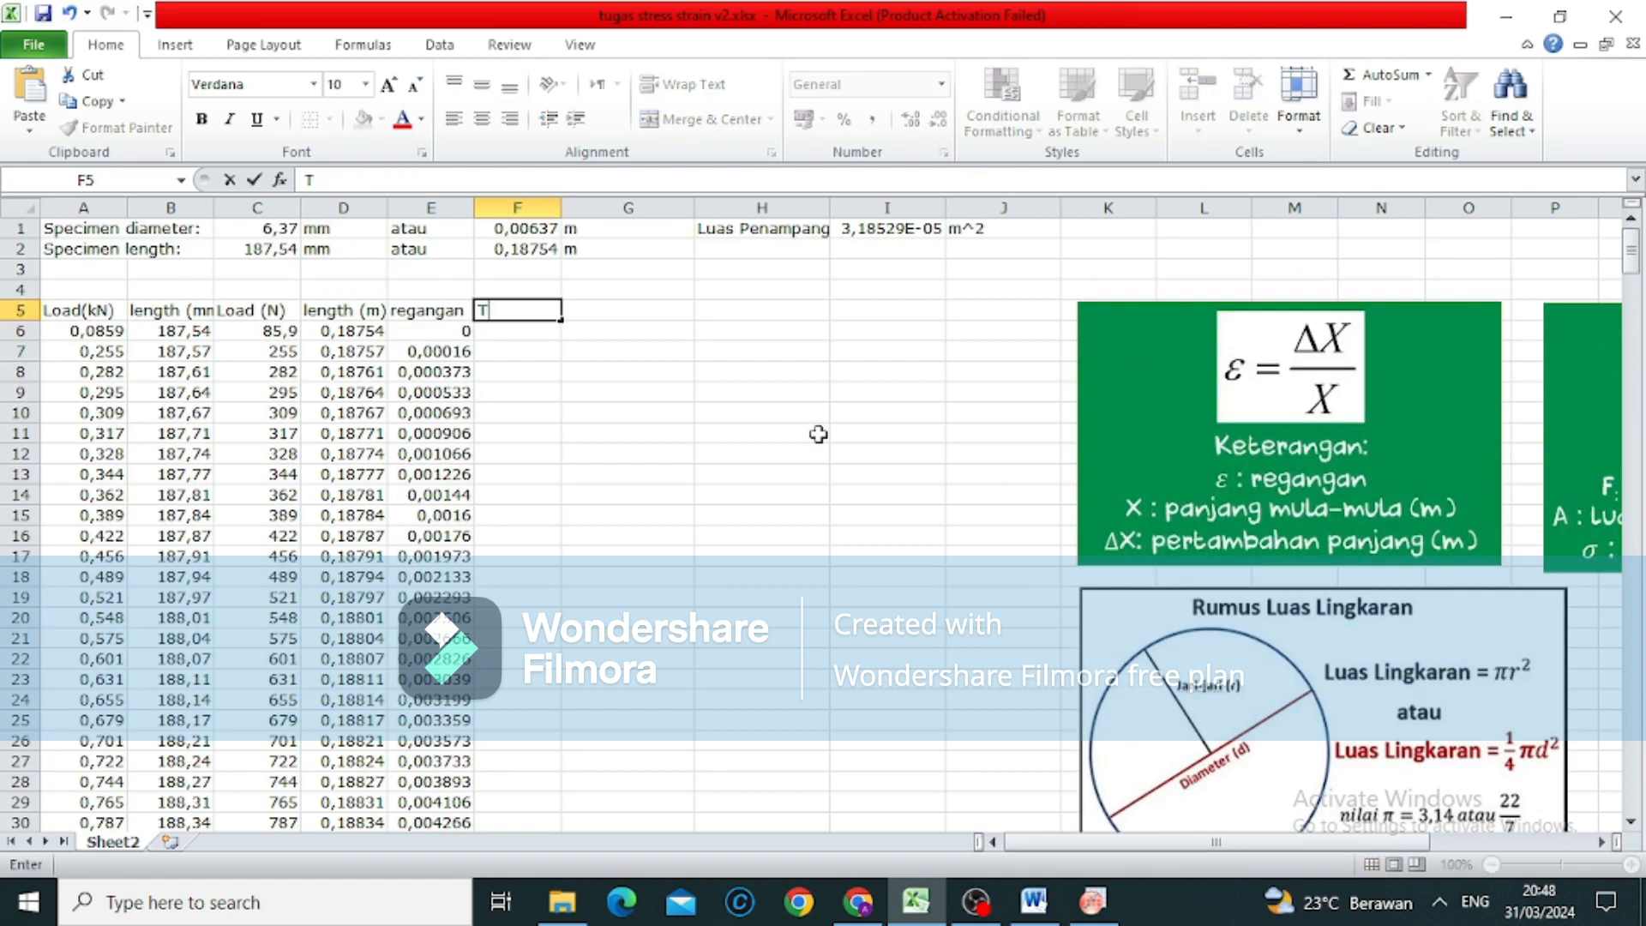
pyautogui.press('BackSpace')
pyautogui.write('tegangan')
pyautogui.press('Return')
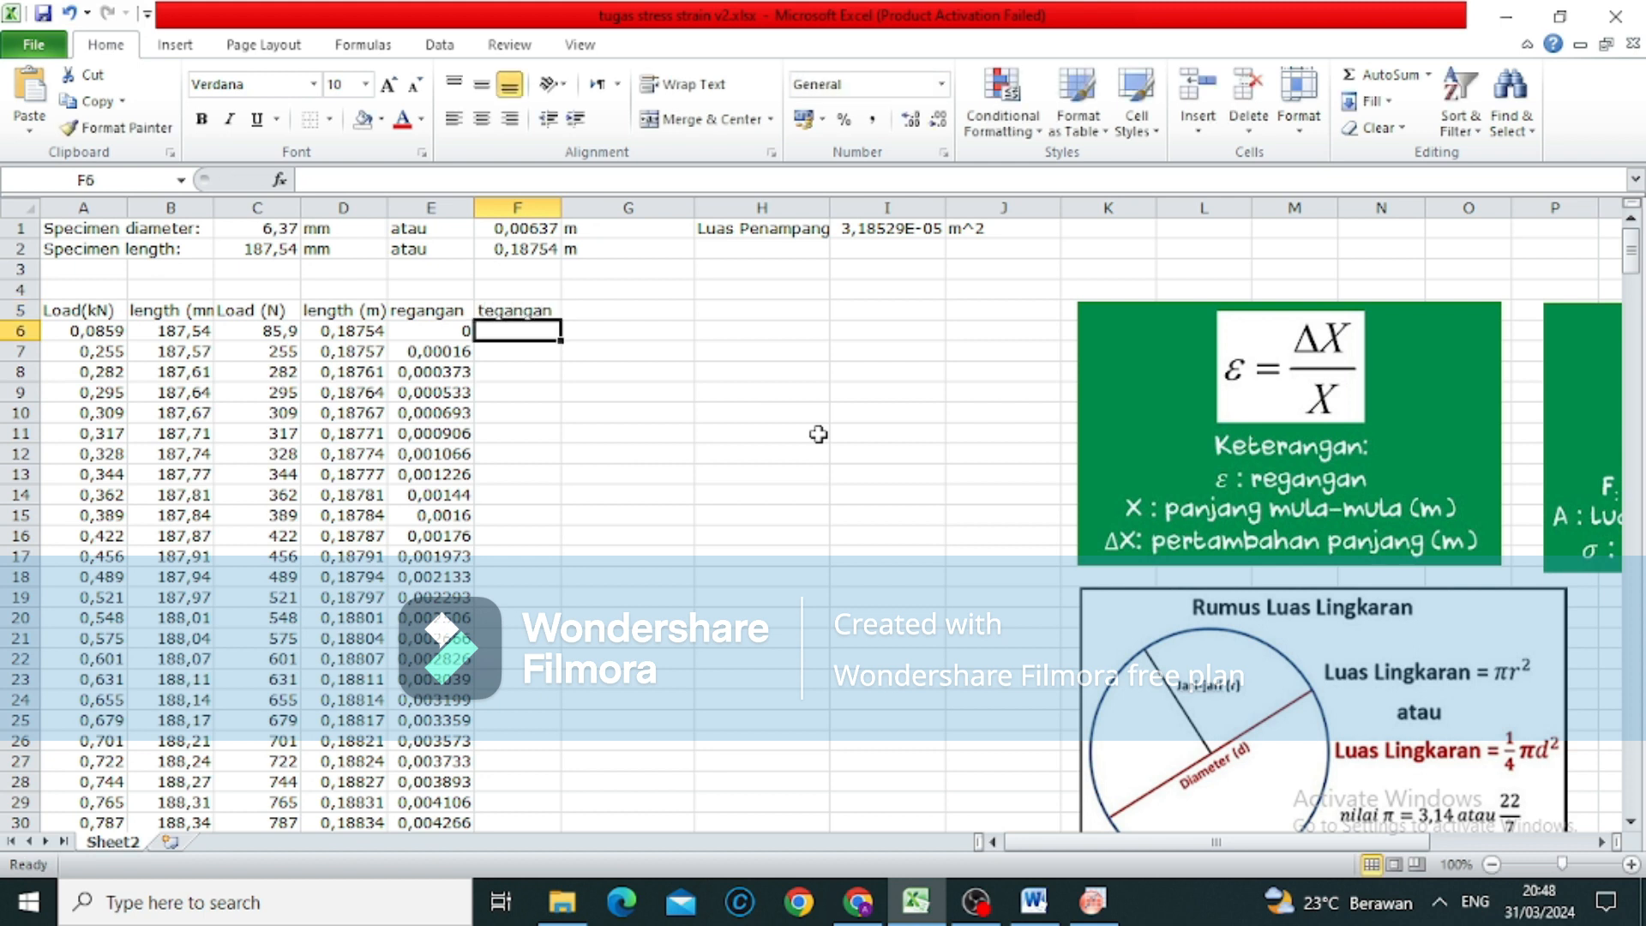
# Calculate the first stress in F6 with the formula =C6/$I$1 and fill it down through all the data rows.
pyautogui.write('=')
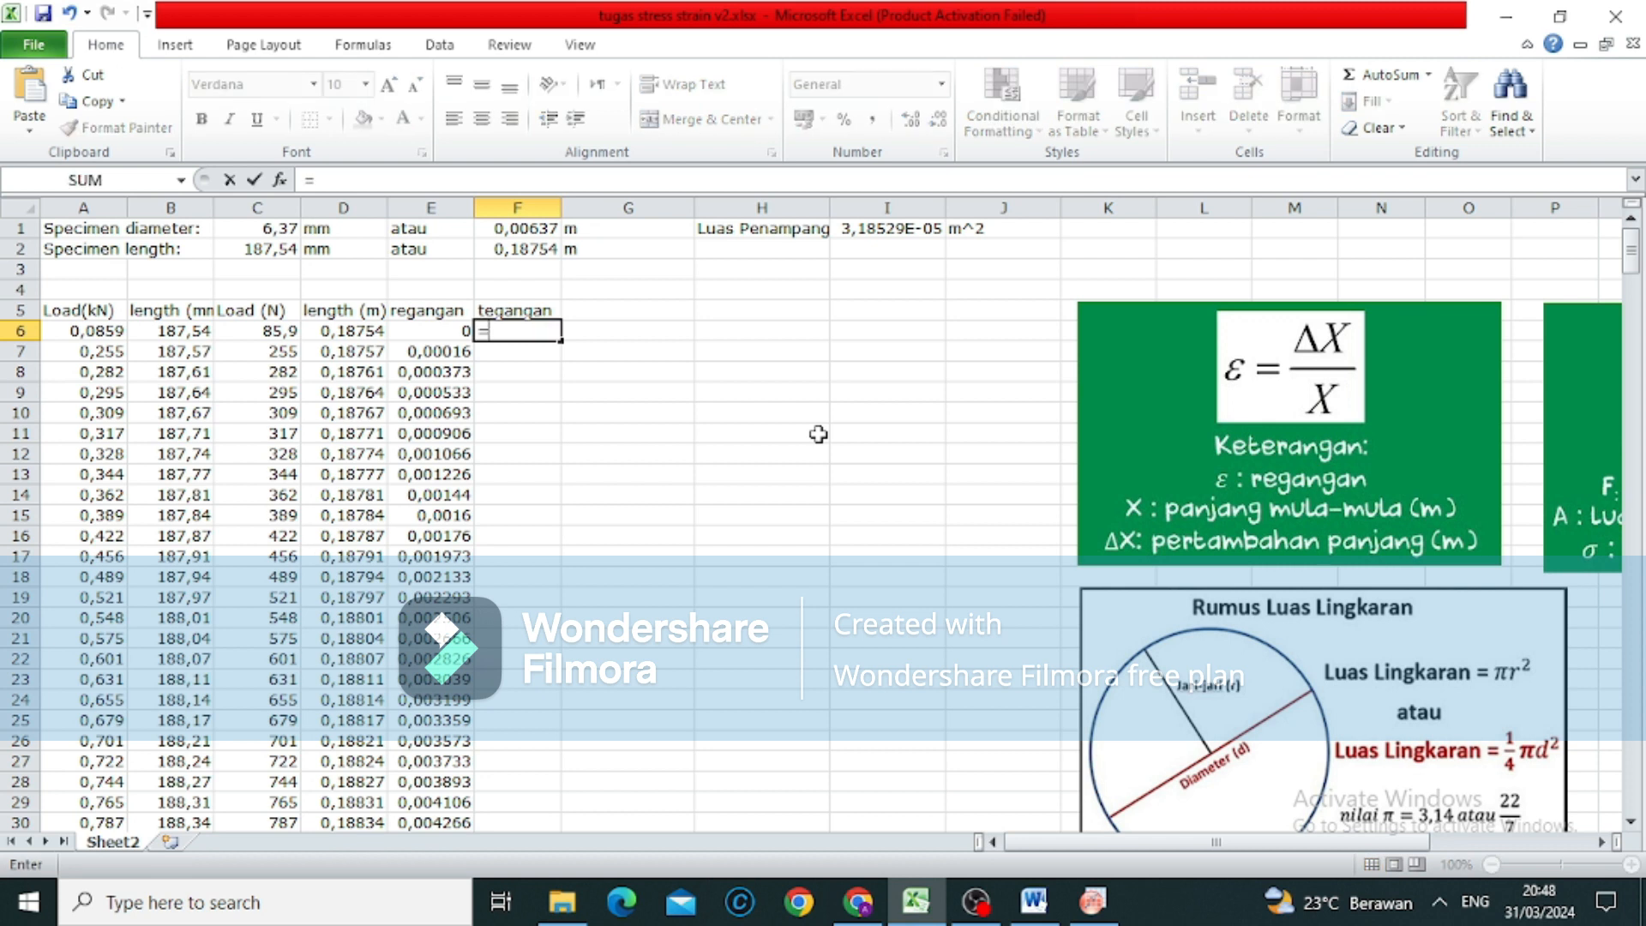
pyautogui.write('(')
pyautogui.press('BackSpace')
pyautogui.hscroll(2, 712, 457)
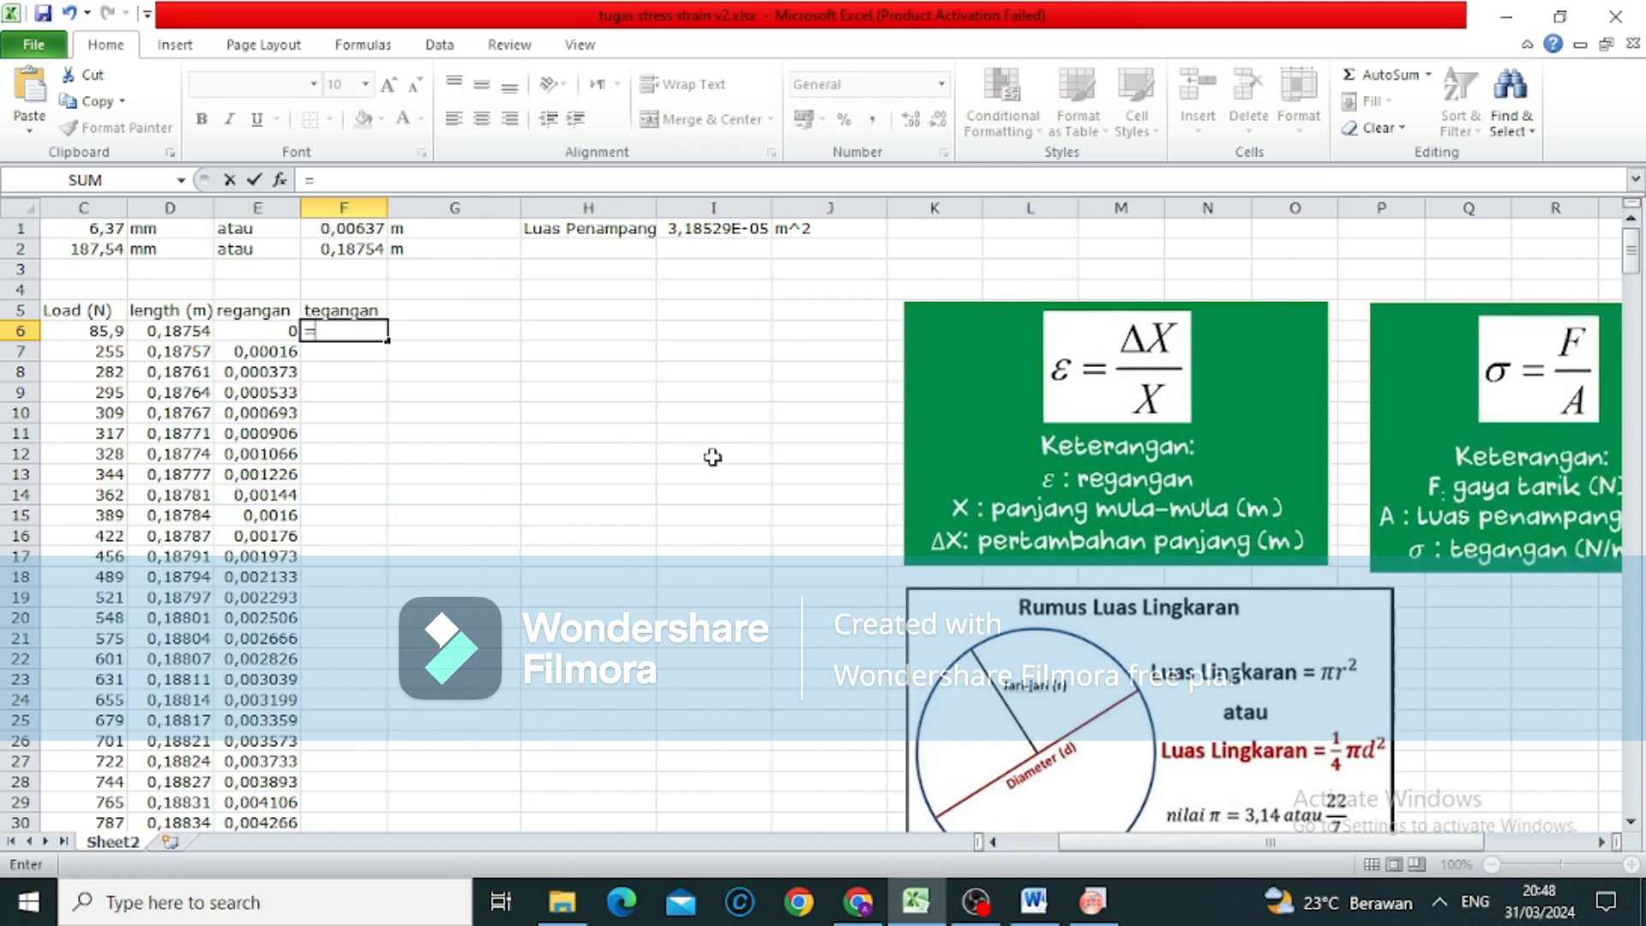
pyautogui.hscroll(-2, 712, 457)
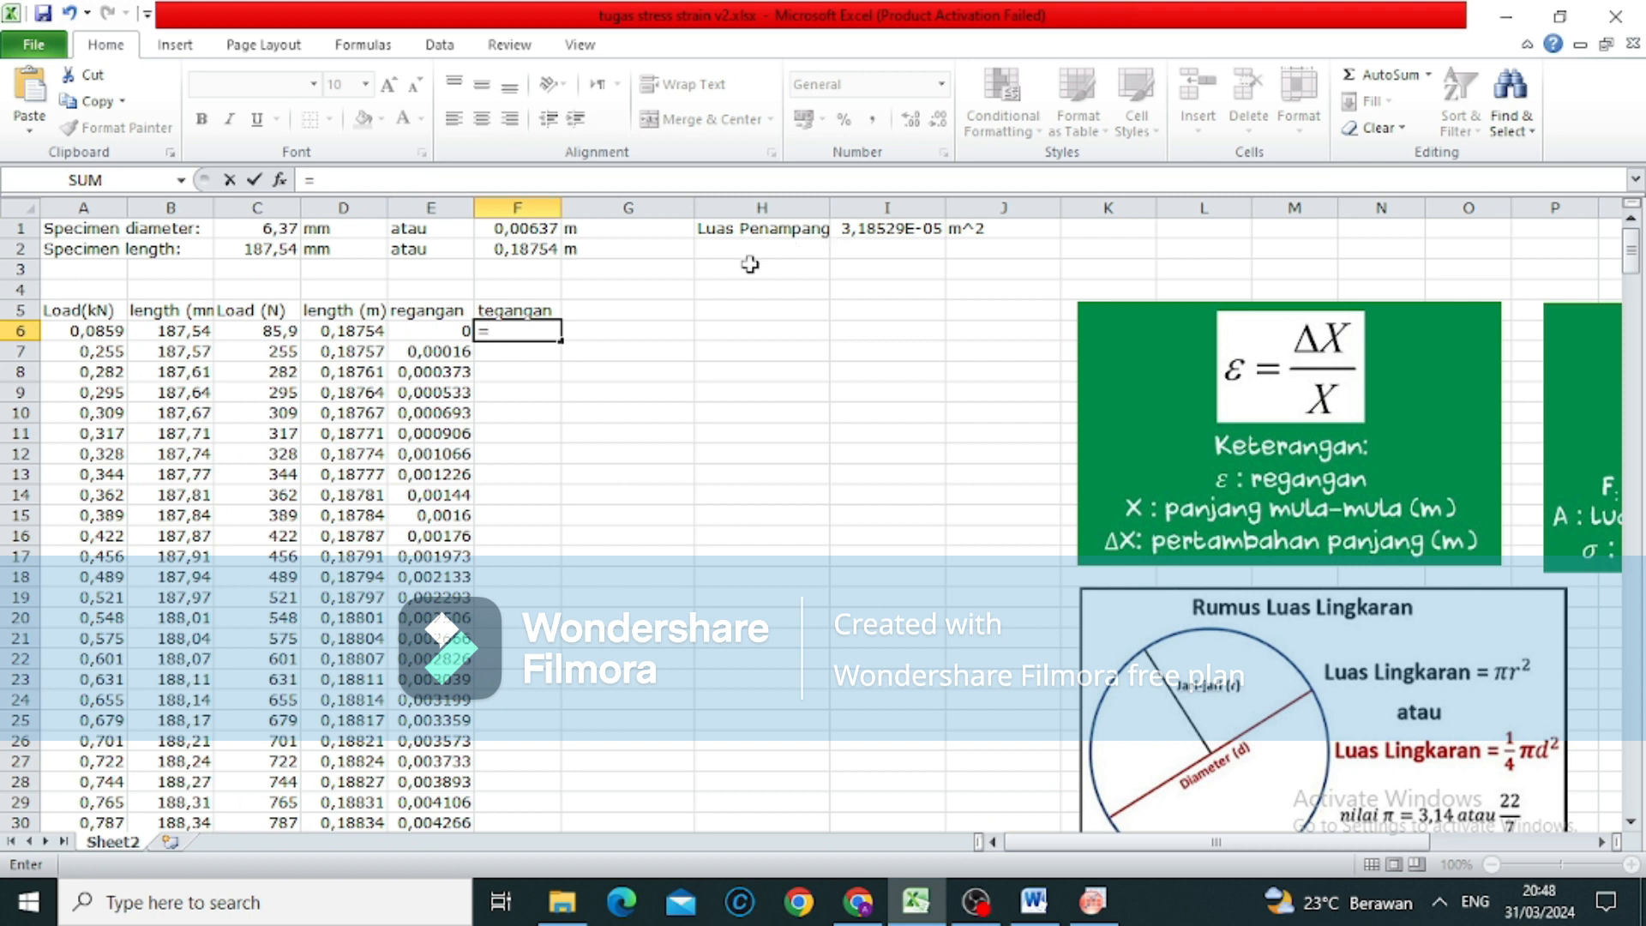
pyautogui.click(288, 331)
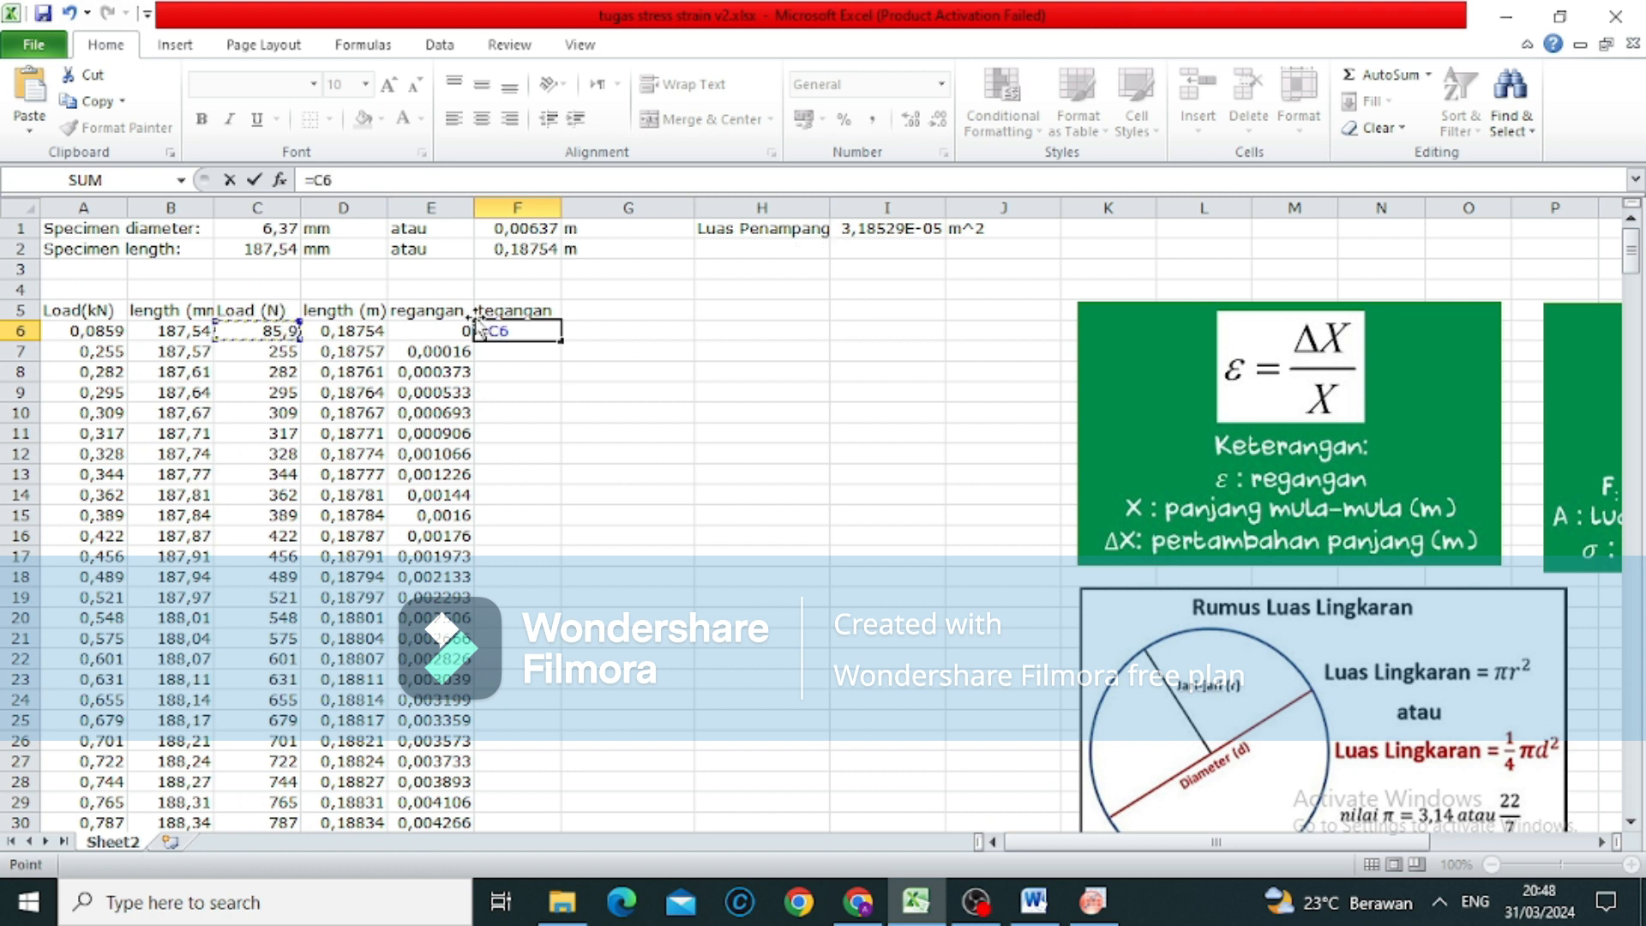
pyautogui.write('/')
pyautogui.click(914, 236)
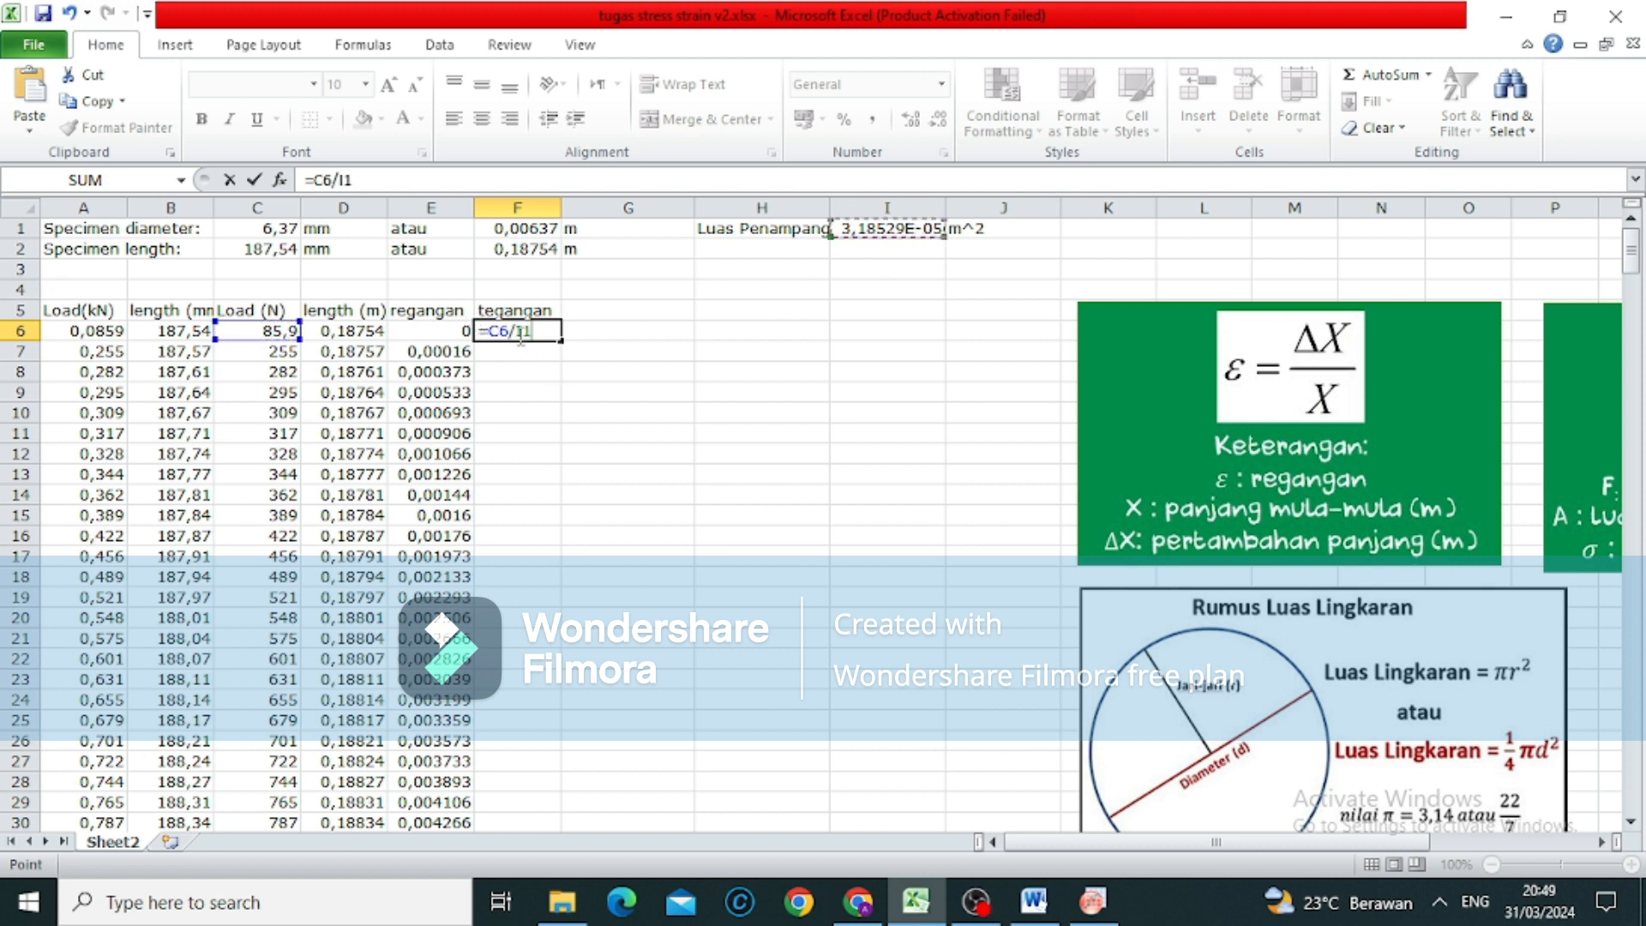
pyautogui.click(522, 333)
pyautogui.write('$I$')
pyautogui.press('Return')
pyautogui.click(526, 329)
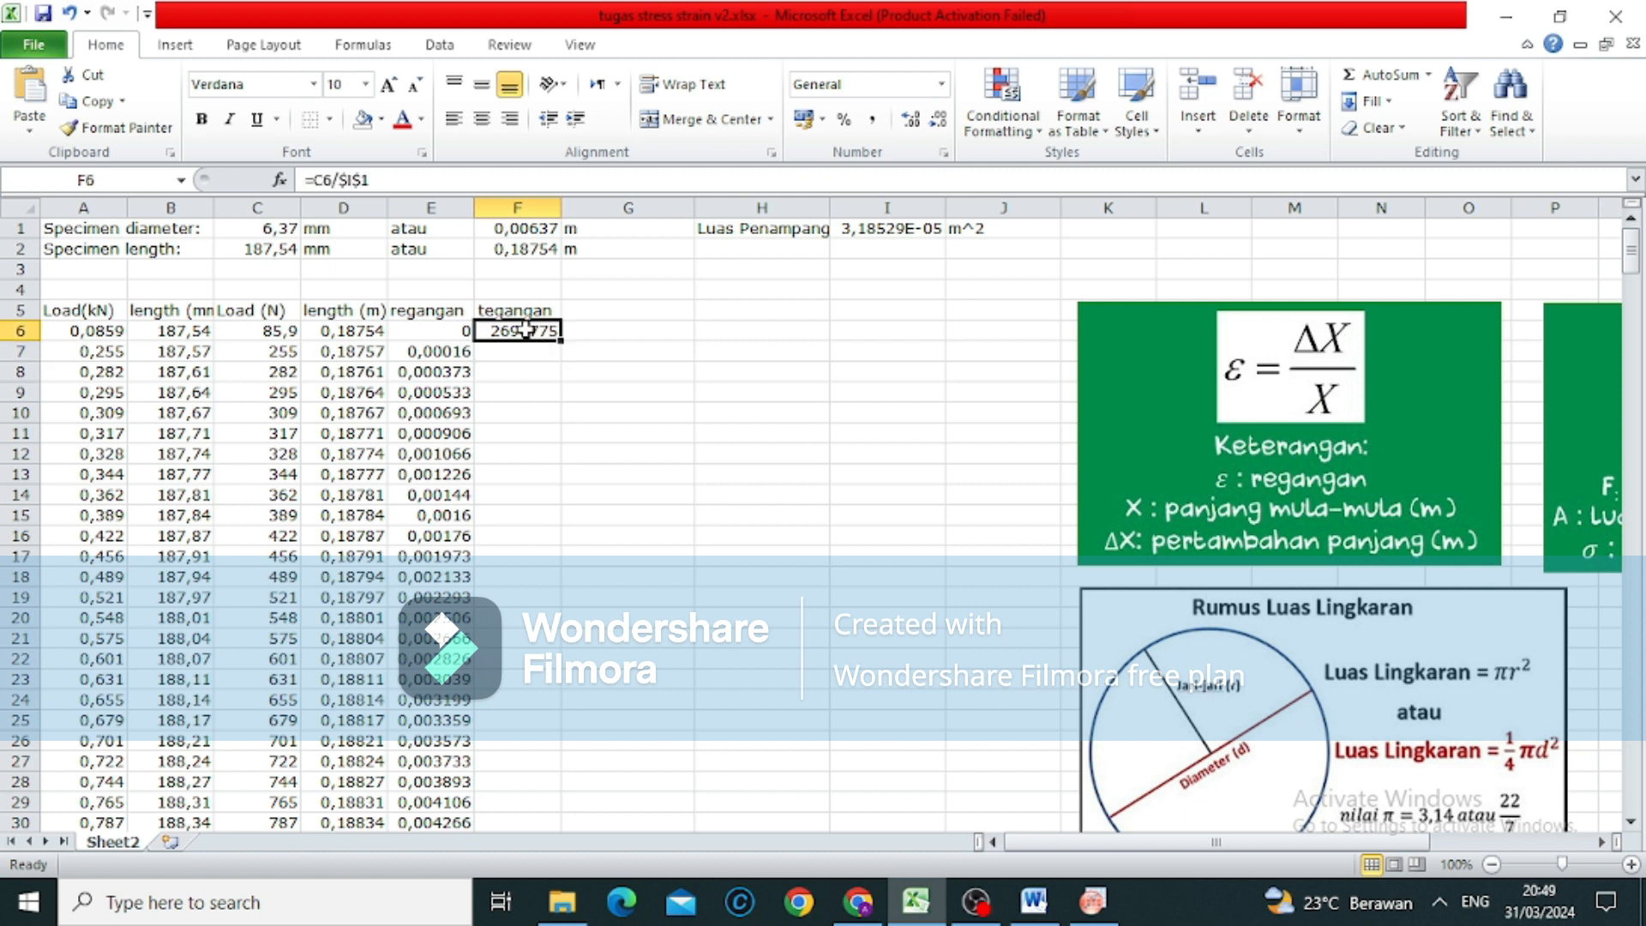
pyautogui.doubleClick(560, 341)
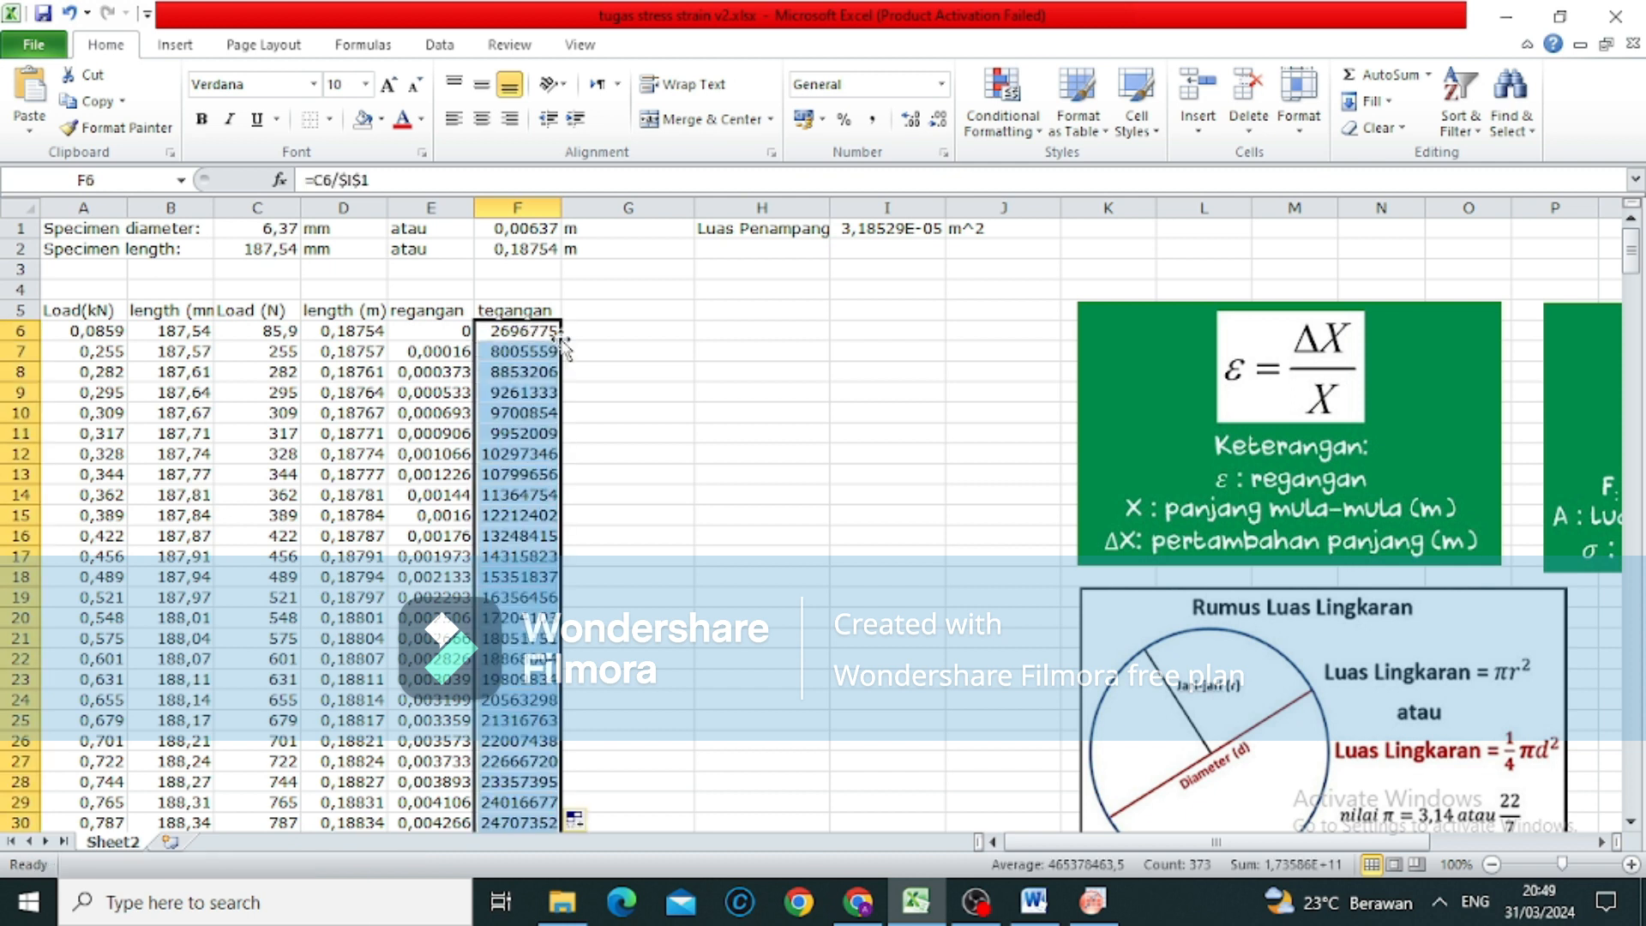
# Add the unit "(Pa)" to the tegangan header in F5.
pyautogui.click(525, 310)
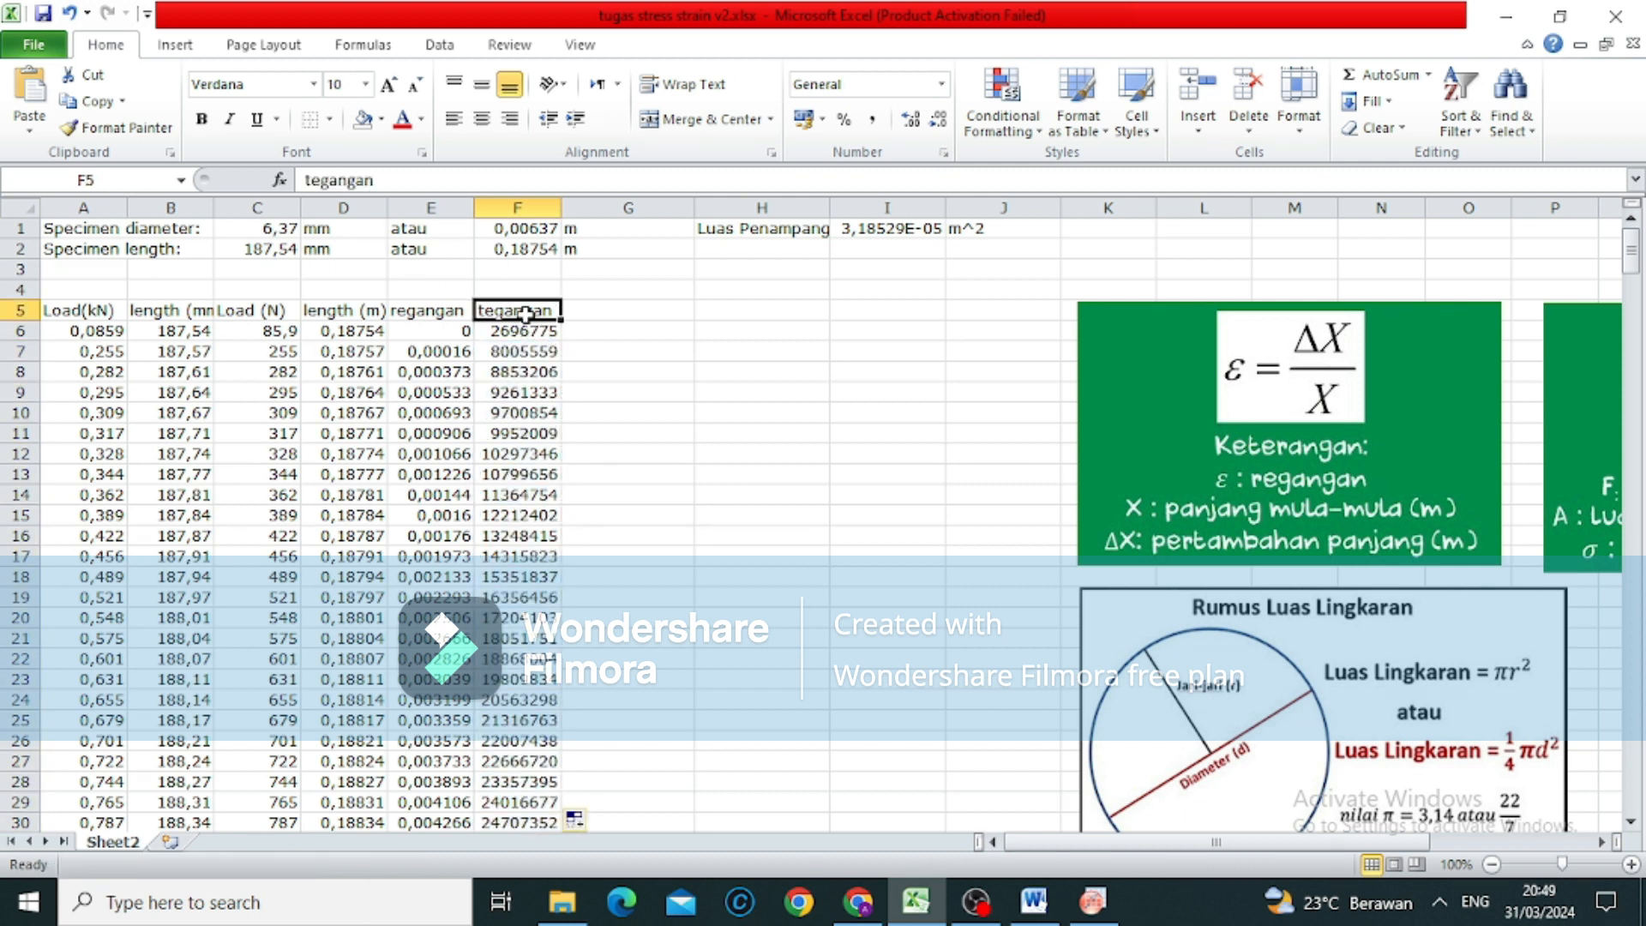
pyautogui.click(444, 184)
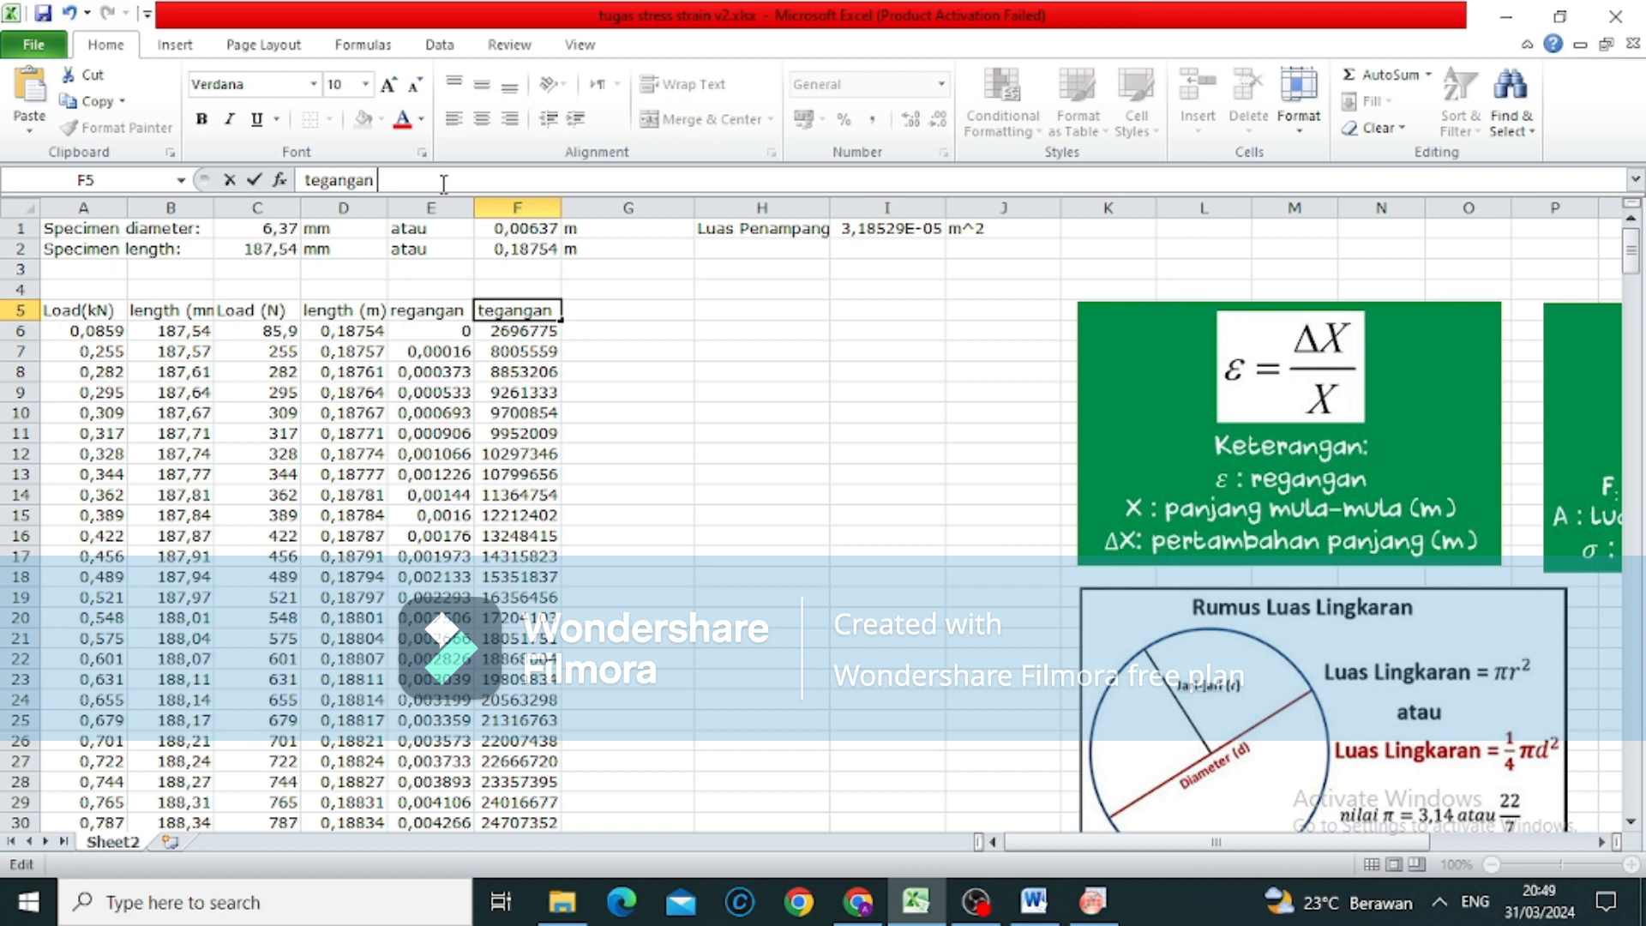
pyautogui.write('(Pa)')
# Enter the column header "tegangan (Mpa)" in G5.
pyautogui.click(612, 316)
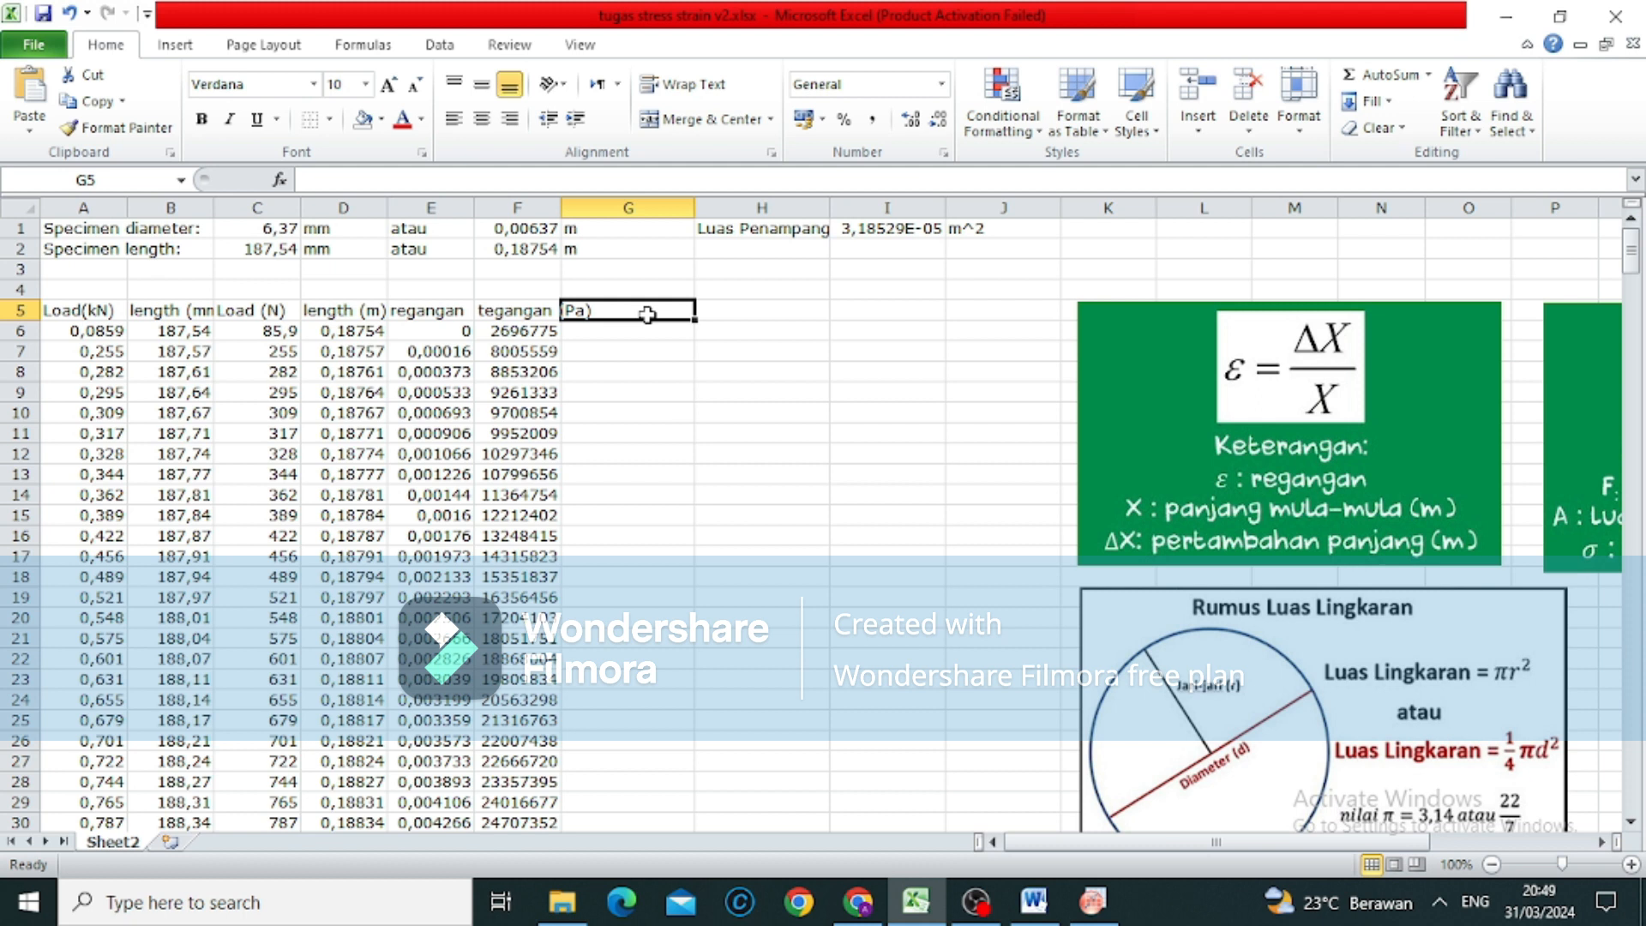
pyautogui.write('Tegang')
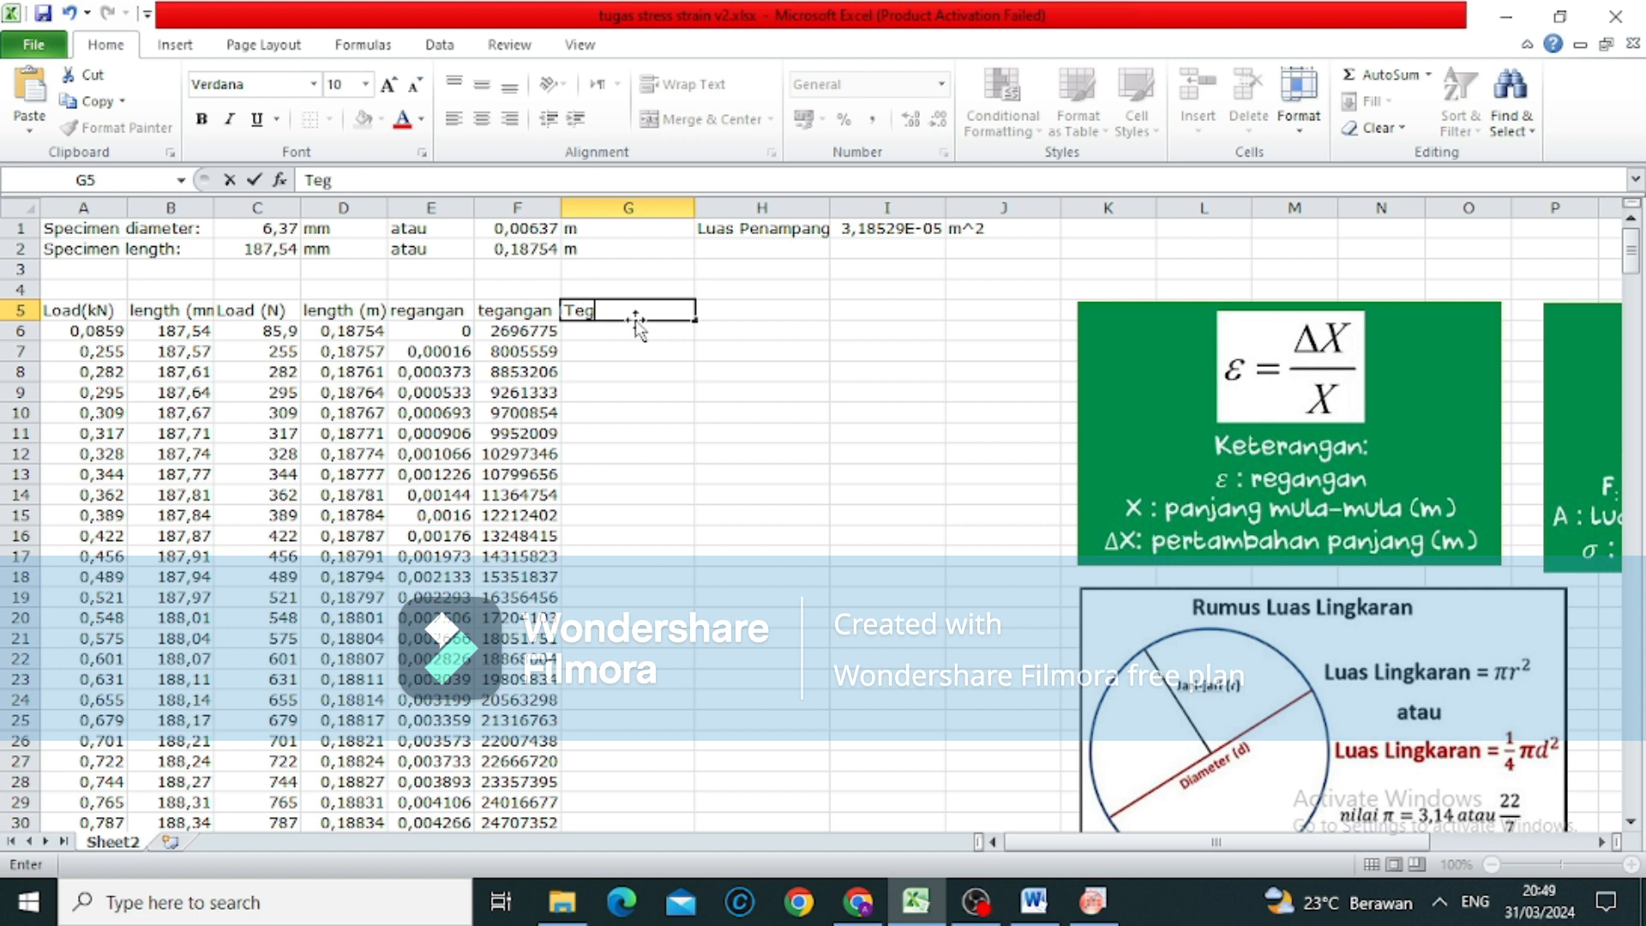
pyautogui.press('BackSpace')
pyautogui.press('BackSpace')
pyautogui.press('BackSpace')
pyautogui.press('BackSpace')
pyautogui.press('BackSpace')
pyautogui.press('BackSpace')
pyautogui.write('tegangan (MPa')
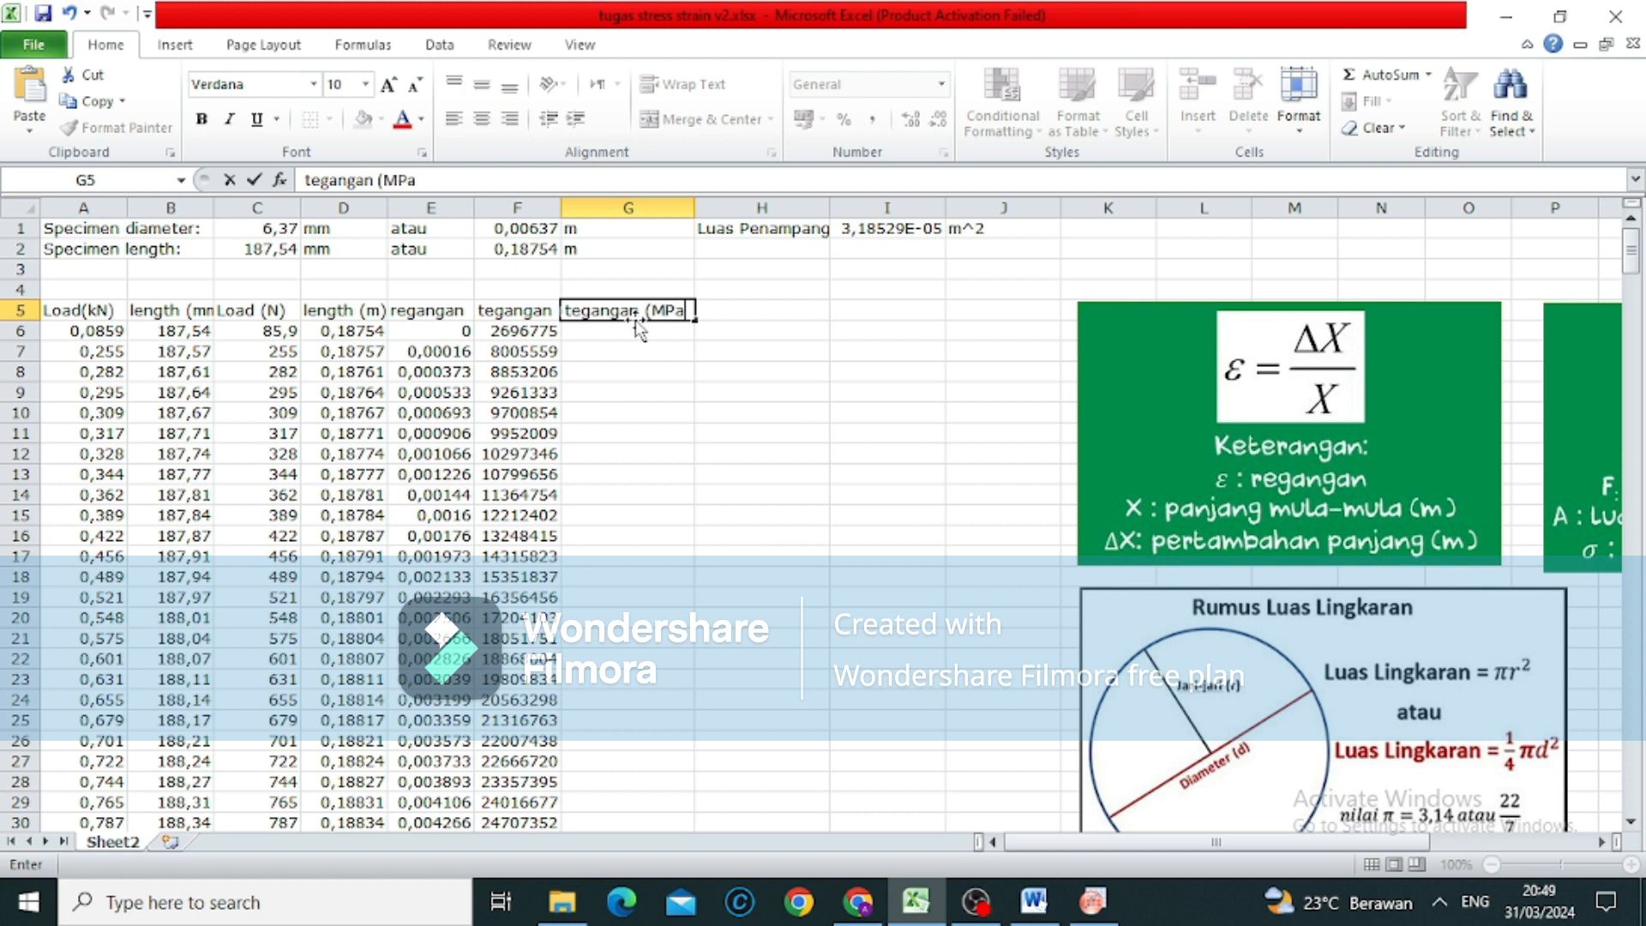
pyautogui.press('BackSpace')
pyautogui.press('BackSpace')
pyautogui.write('pa)')
# Convert the first stress to megapascals in G6 with the formula =F6/1000000 and fill it down through all the data rows.
pyautogui.click(579, 340)
pyautogui.write('=')
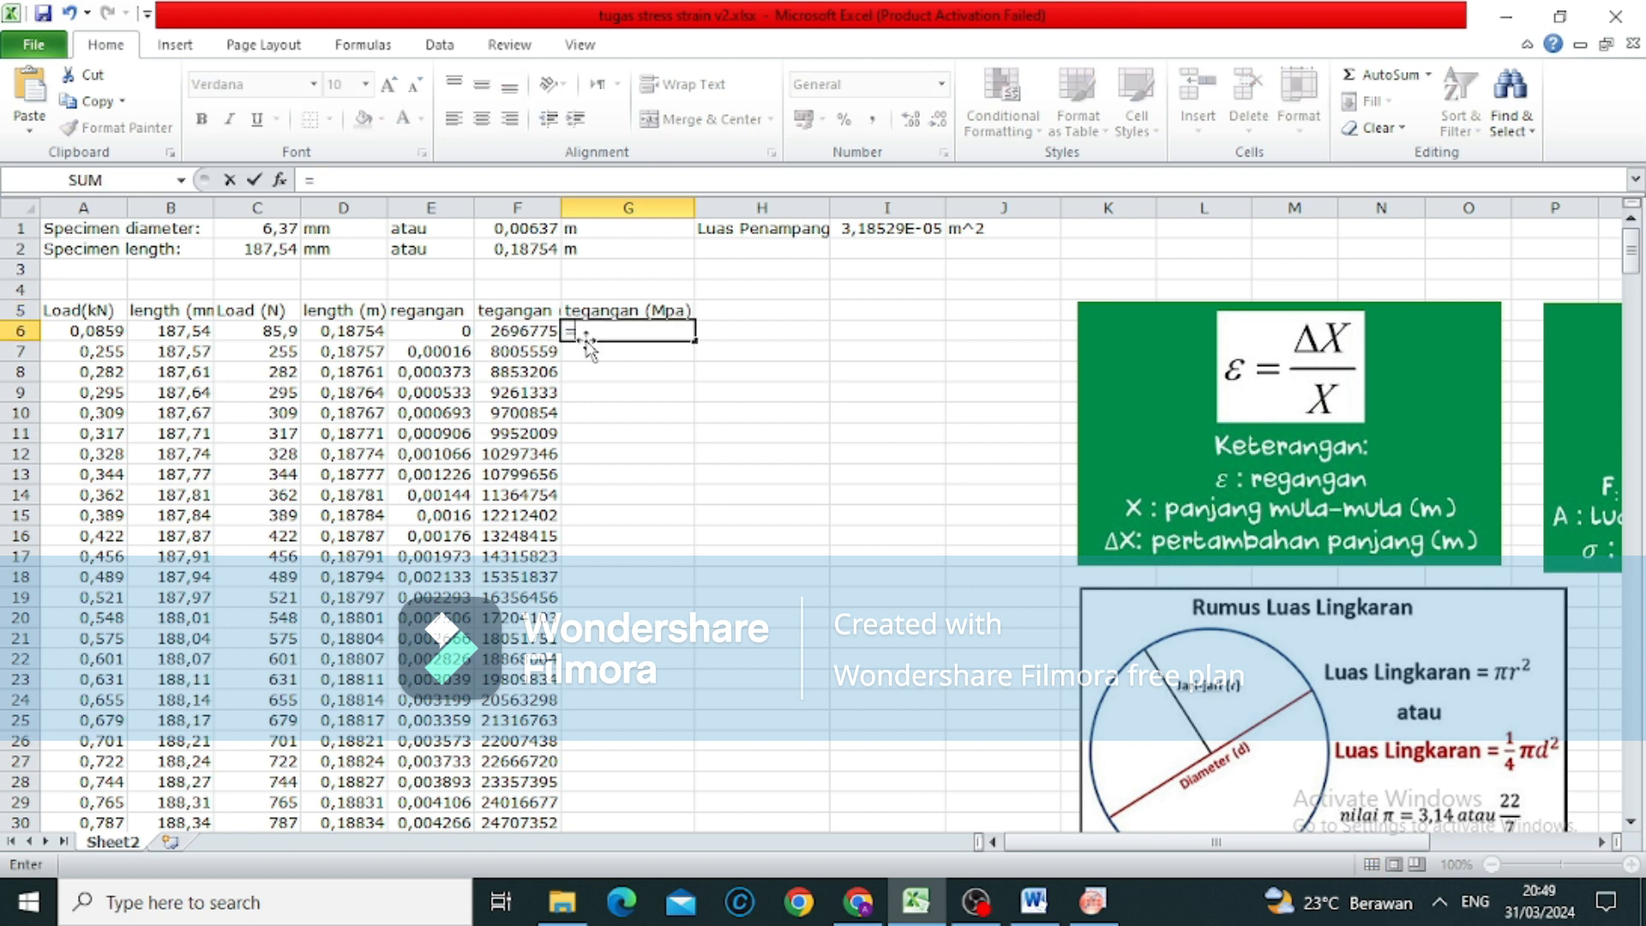
pyautogui.click(547, 332)
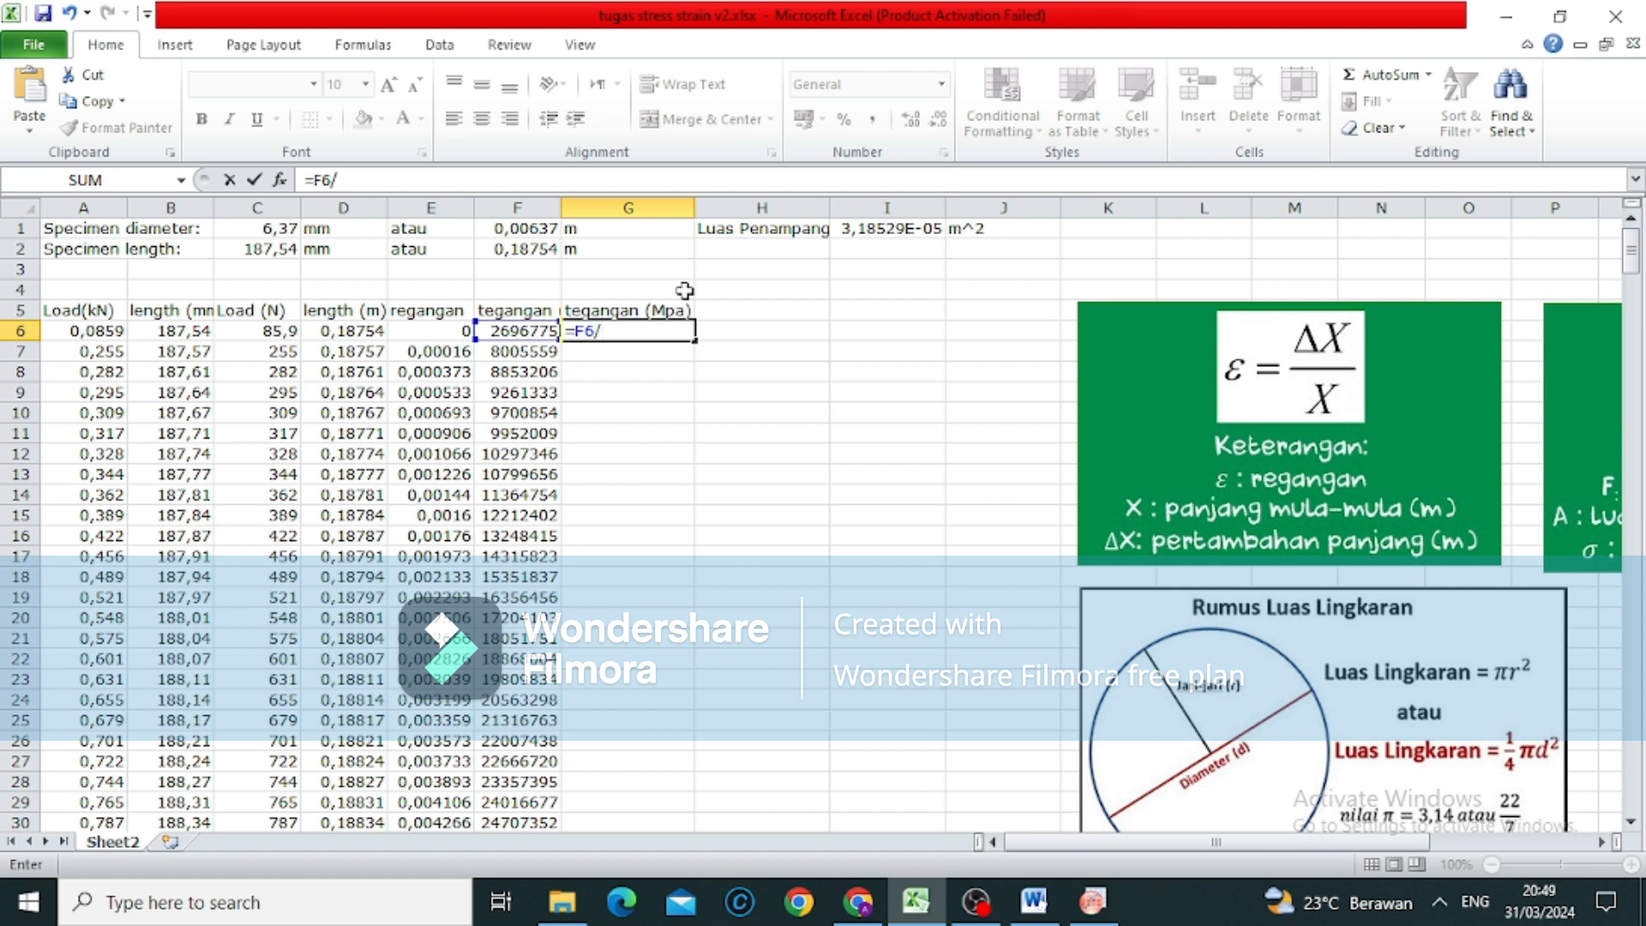
pyautogui.write('000000')
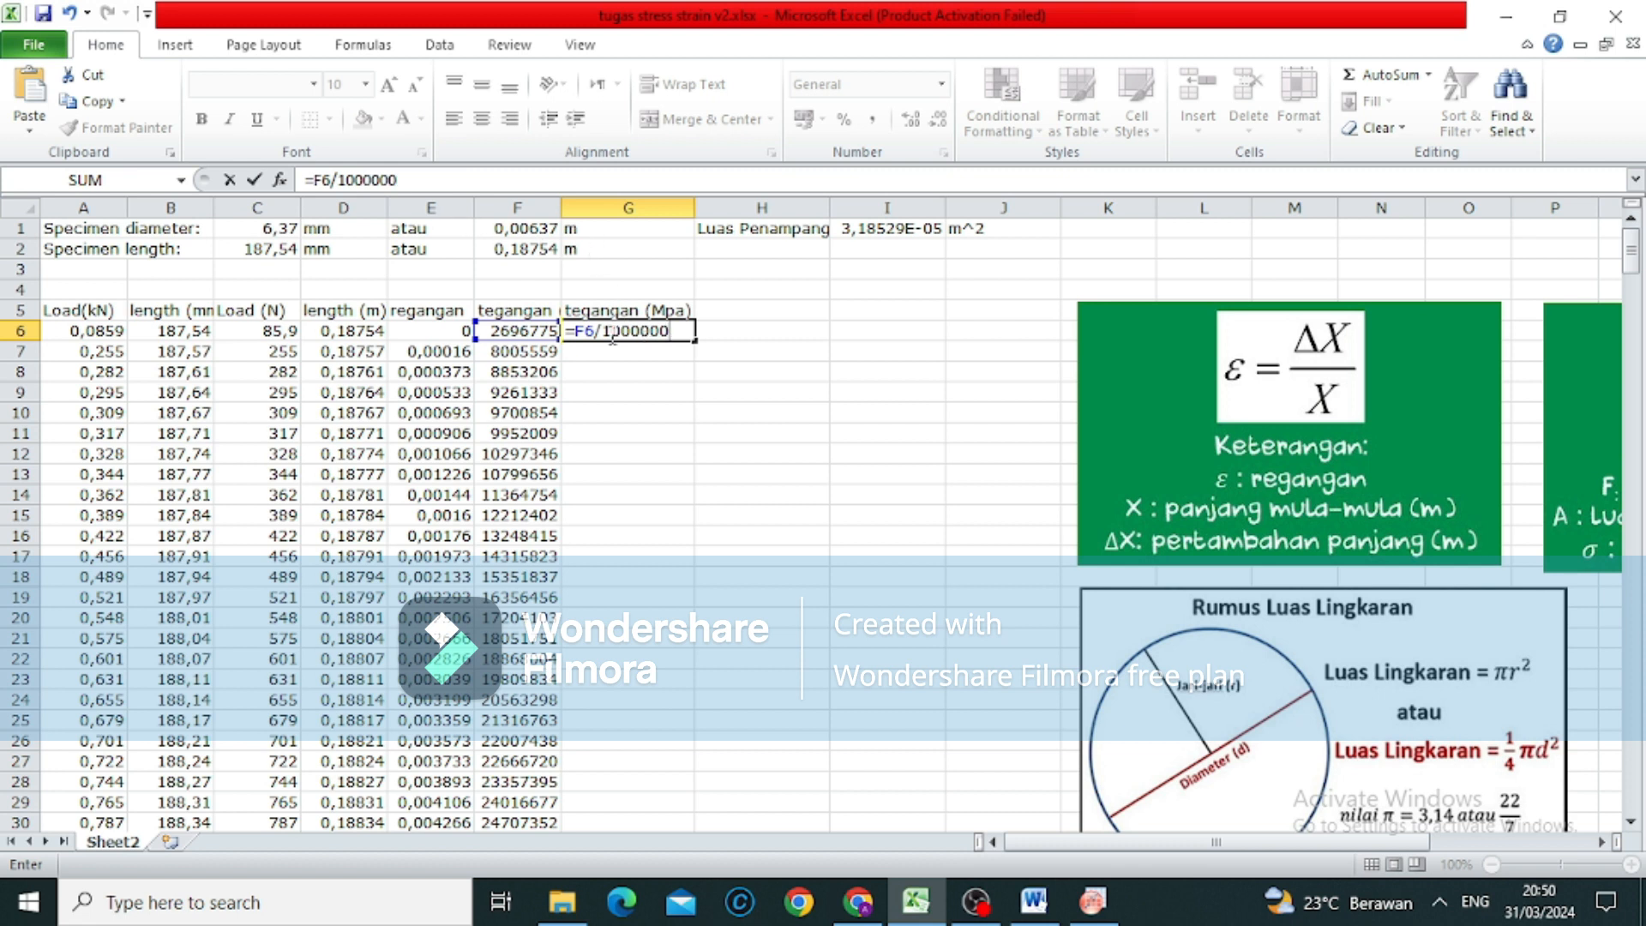
pyautogui.press('Return')
pyautogui.click(639, 332)
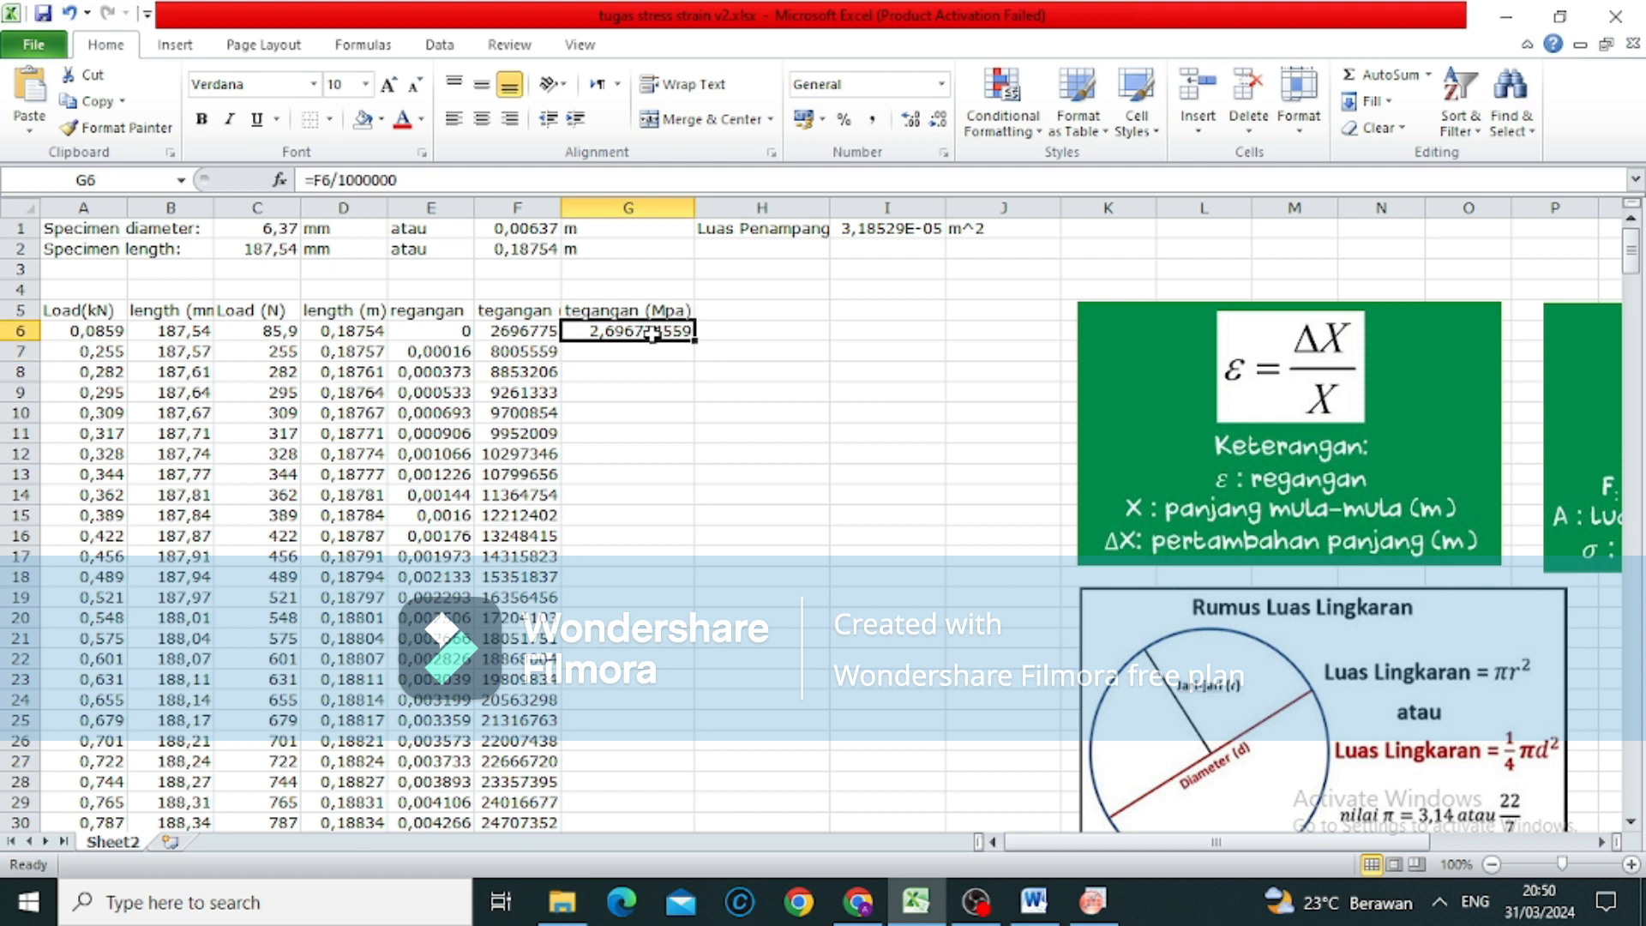
pyautogui.doubleClick(695, 343)
pyautogui.scroll(-8, 827, 630)
pyautogui.scroll(8, 827, 630)
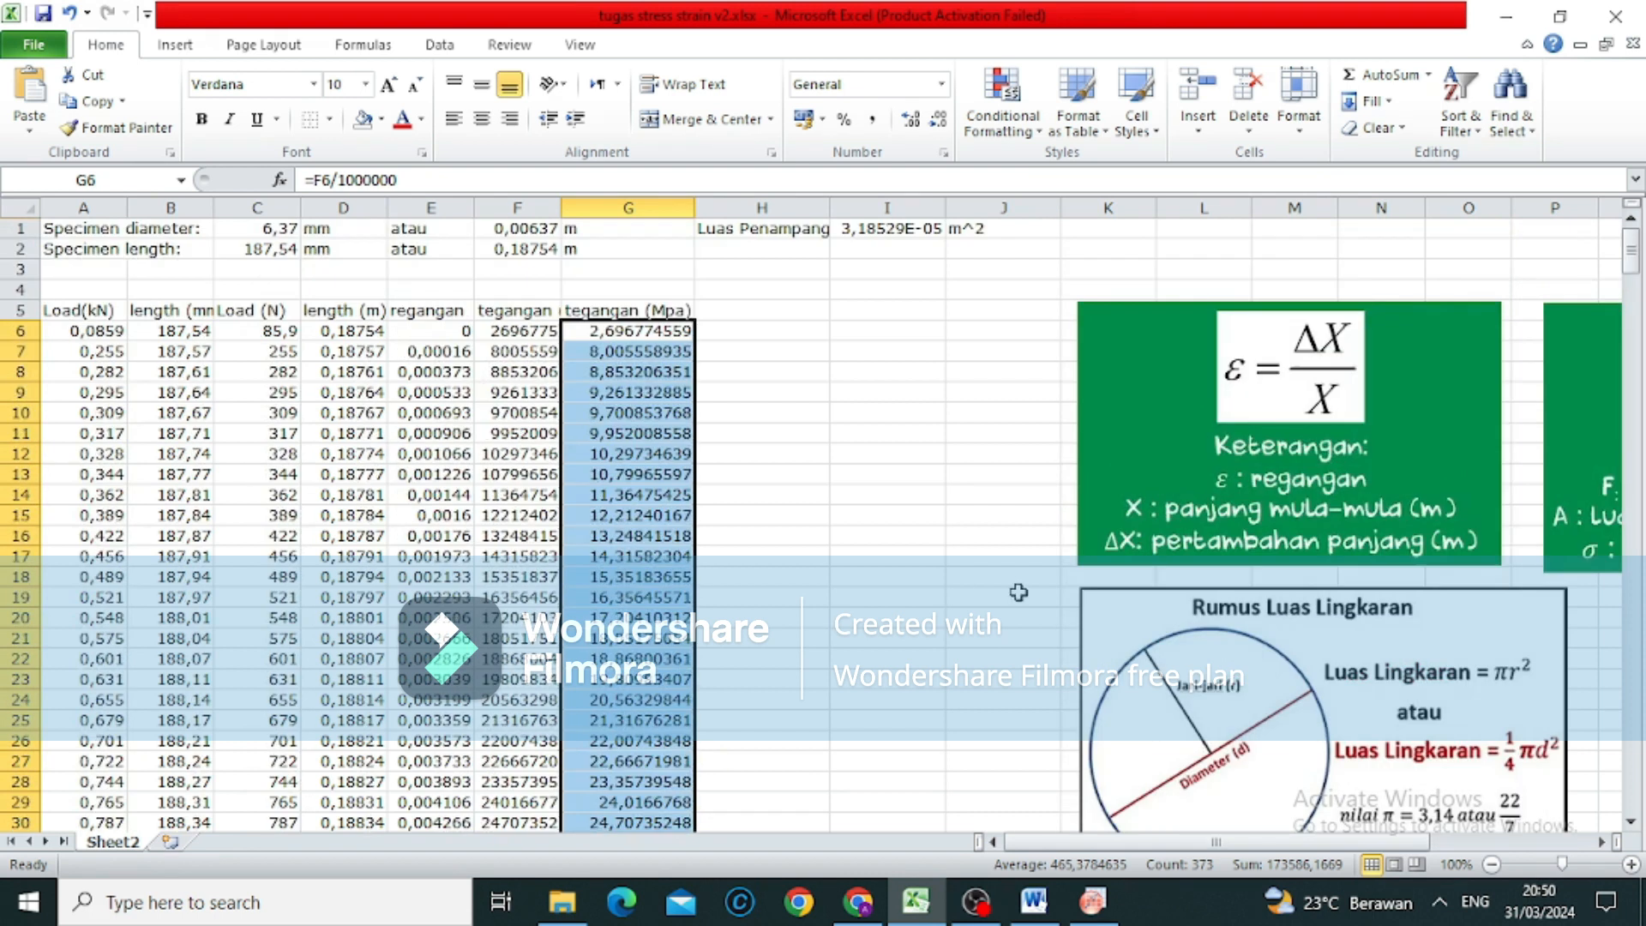
pyautogui.scroll(-5, 1018, 593)
pyautogui.scroll(5, 1019, 592)
pyautogui.scroll(-5, 799, 404)
pyautogui.scroll(5, 800, 404)
# Insert a scatter chart with smooth lines and markers from the tegangan (Mpa) data and place it beside column G.
pyautogui.click(172, 47)
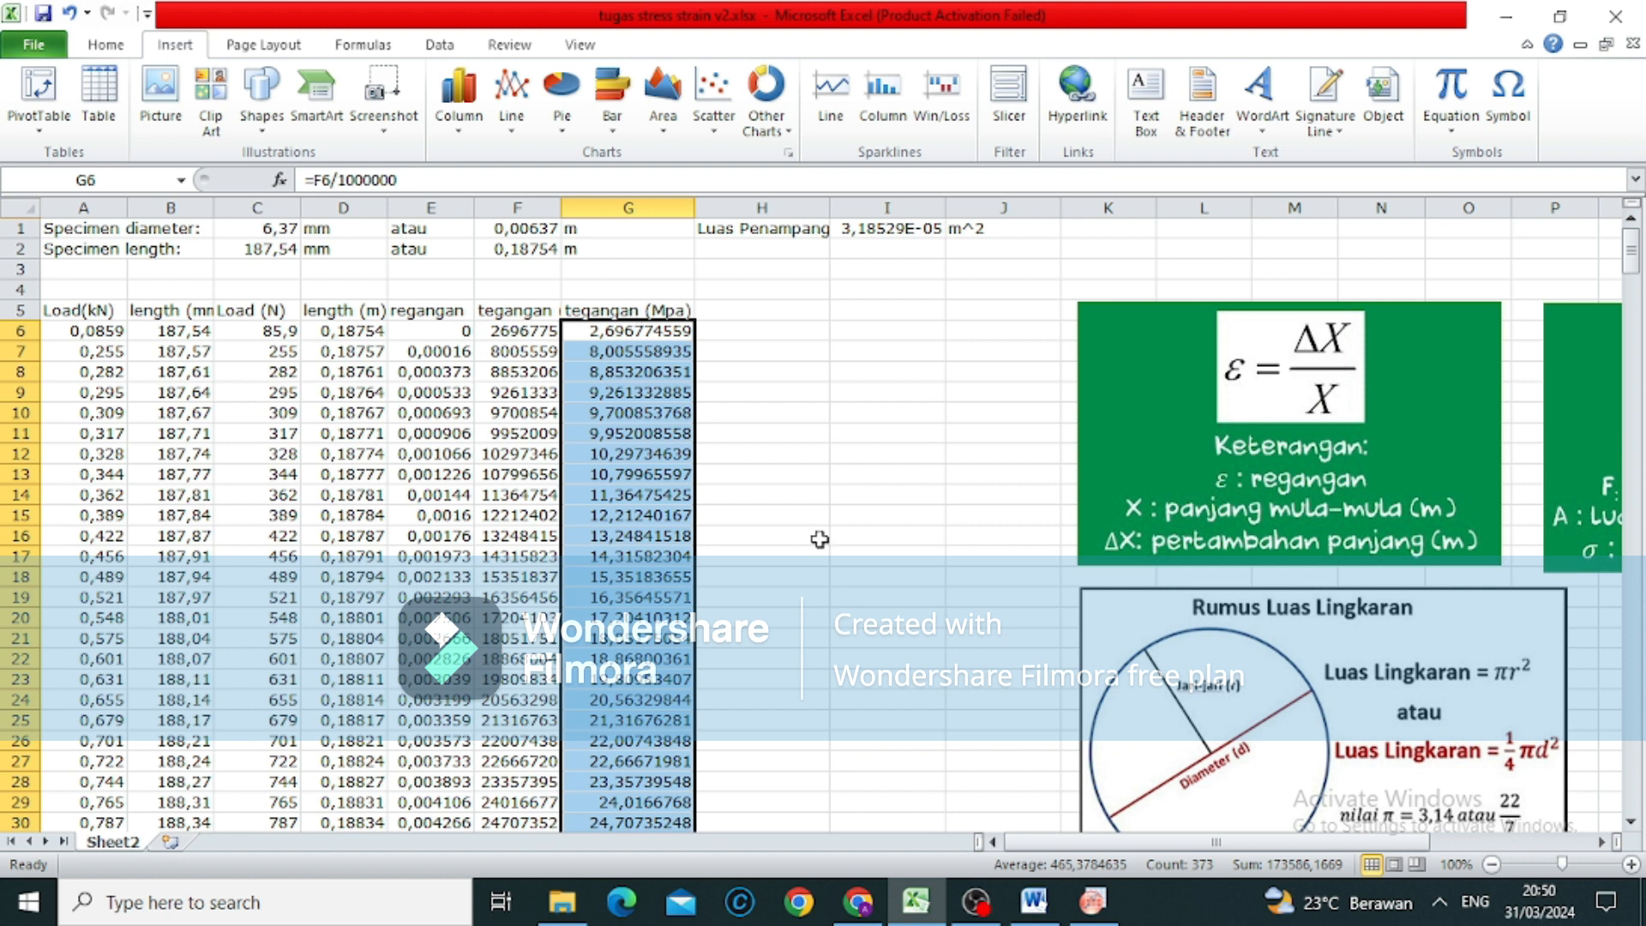
pyautogui.click(722, 137)
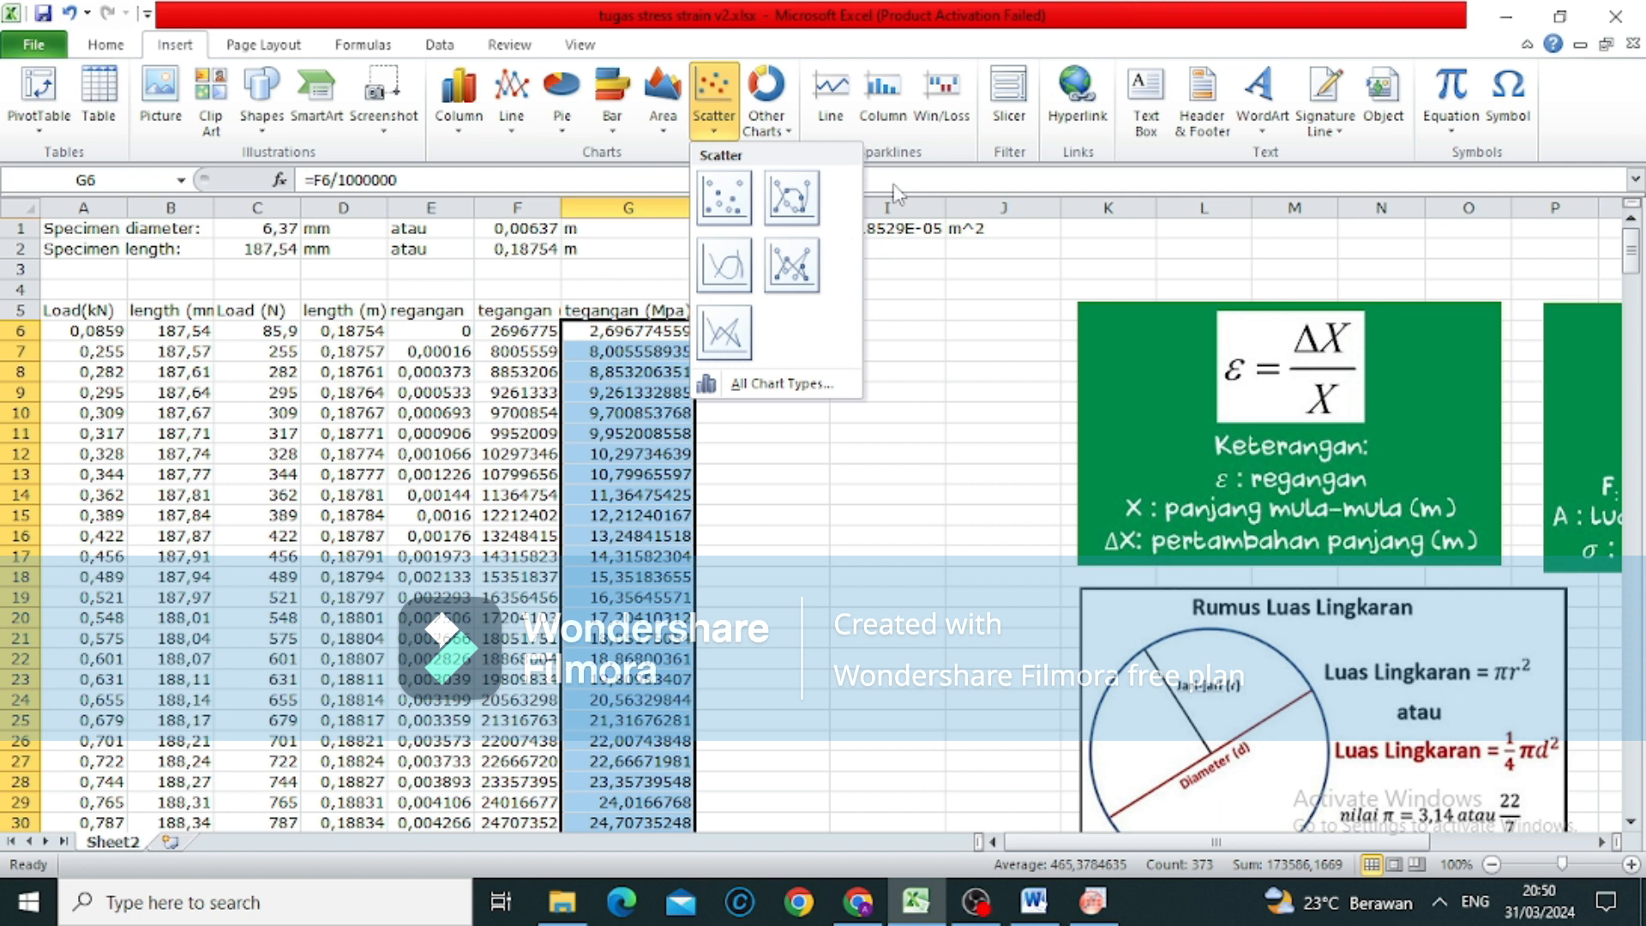
pyautogui.click(813, 206)
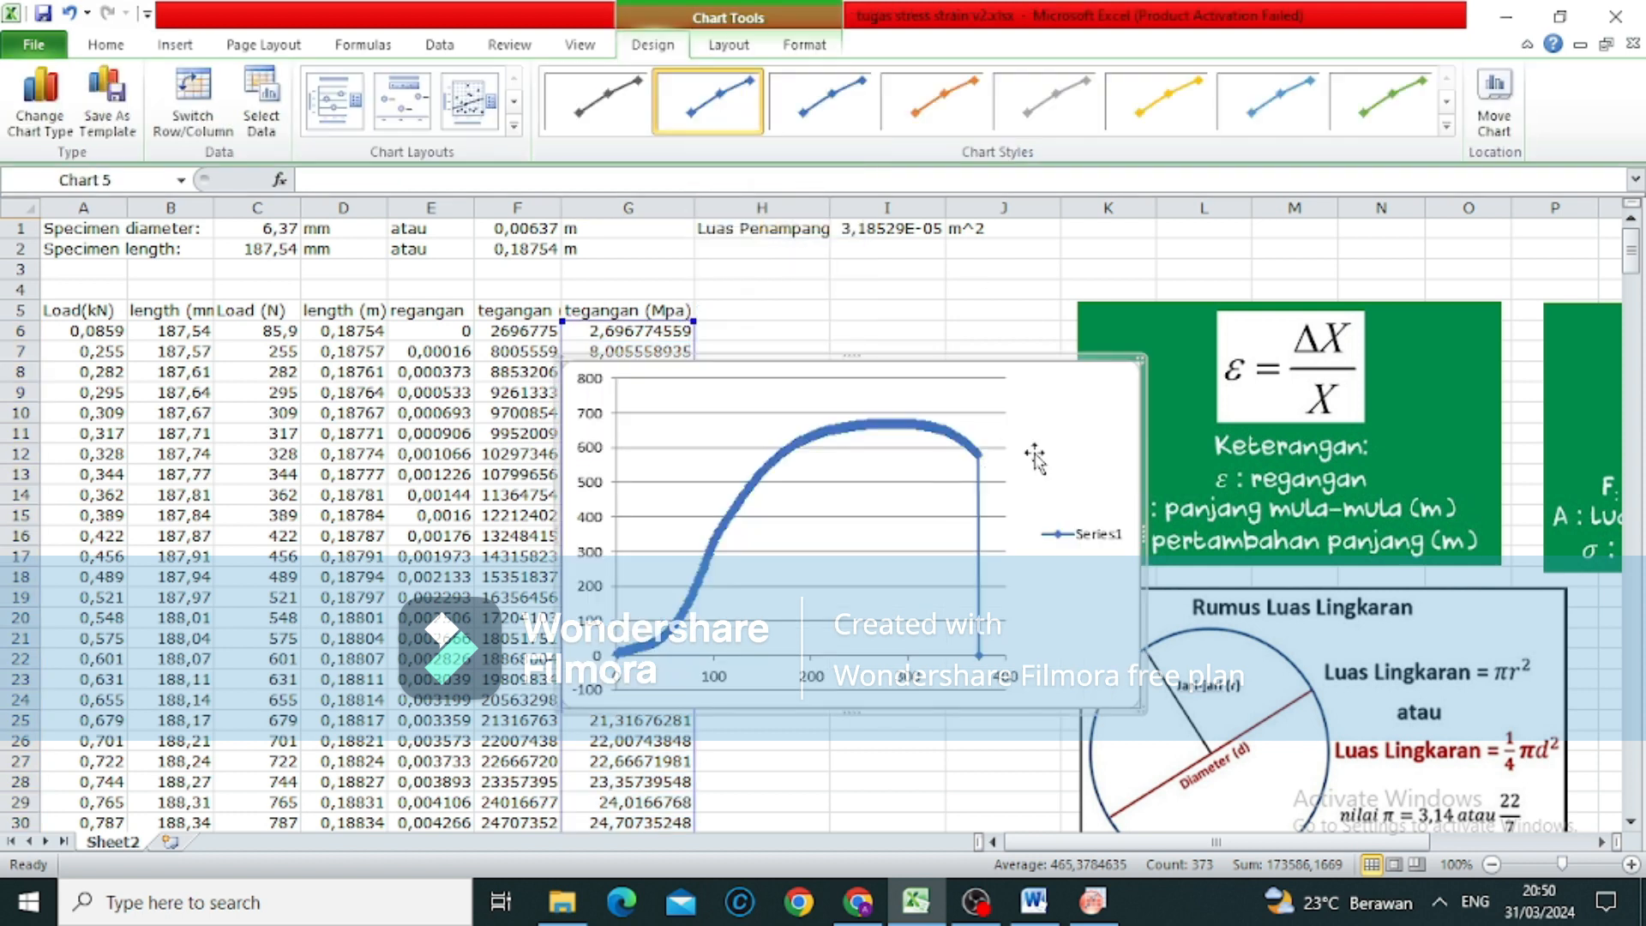
pyautogui.moveTo(1036, 454); pyautogui.dragTo(1256, 455)
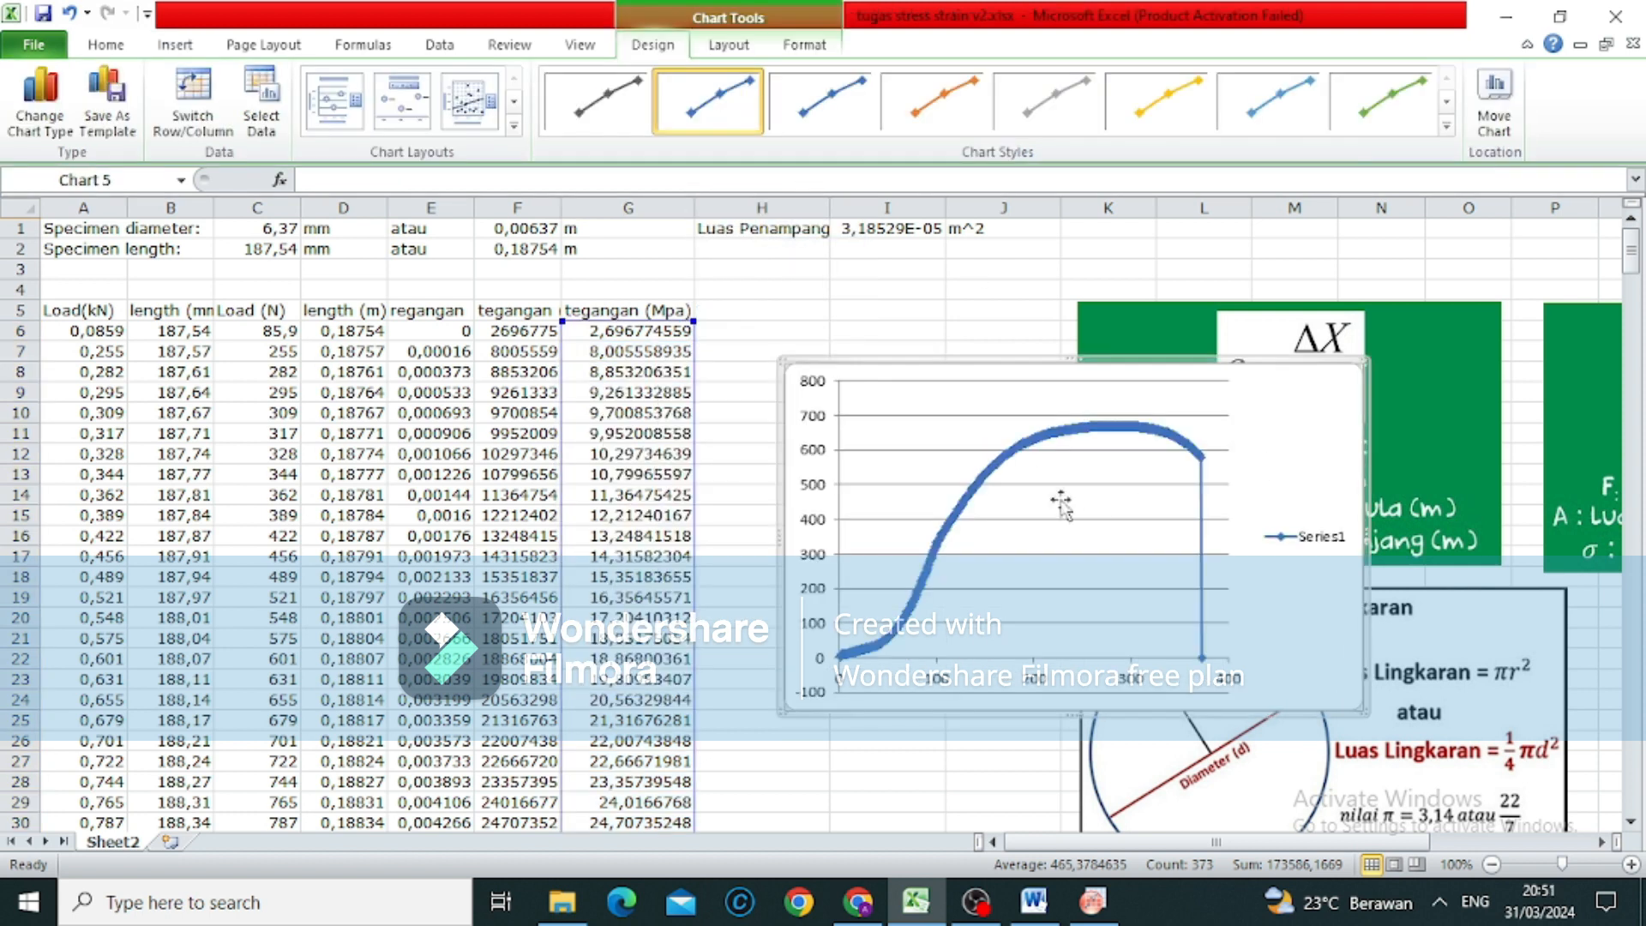
# Remove Series1 from the chart's data source and add a new series named "Kurva Stress-Strain".
pyautogui.click(262, 101)
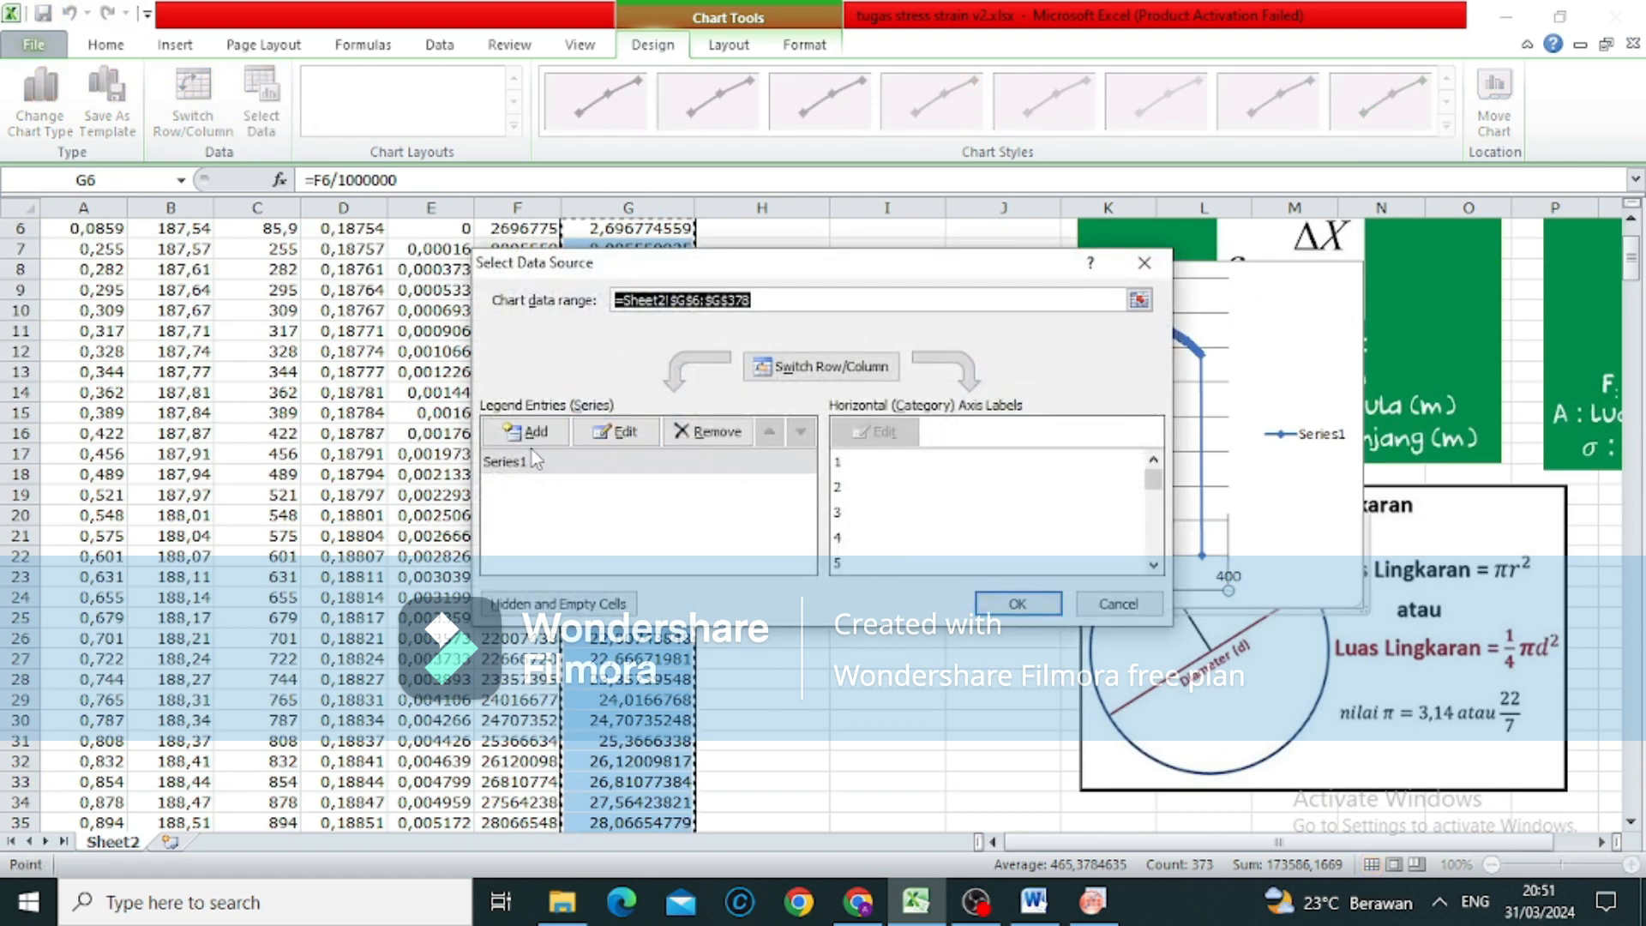
pyautogui.click(694, 450)
pyautogui.click(561, 441)
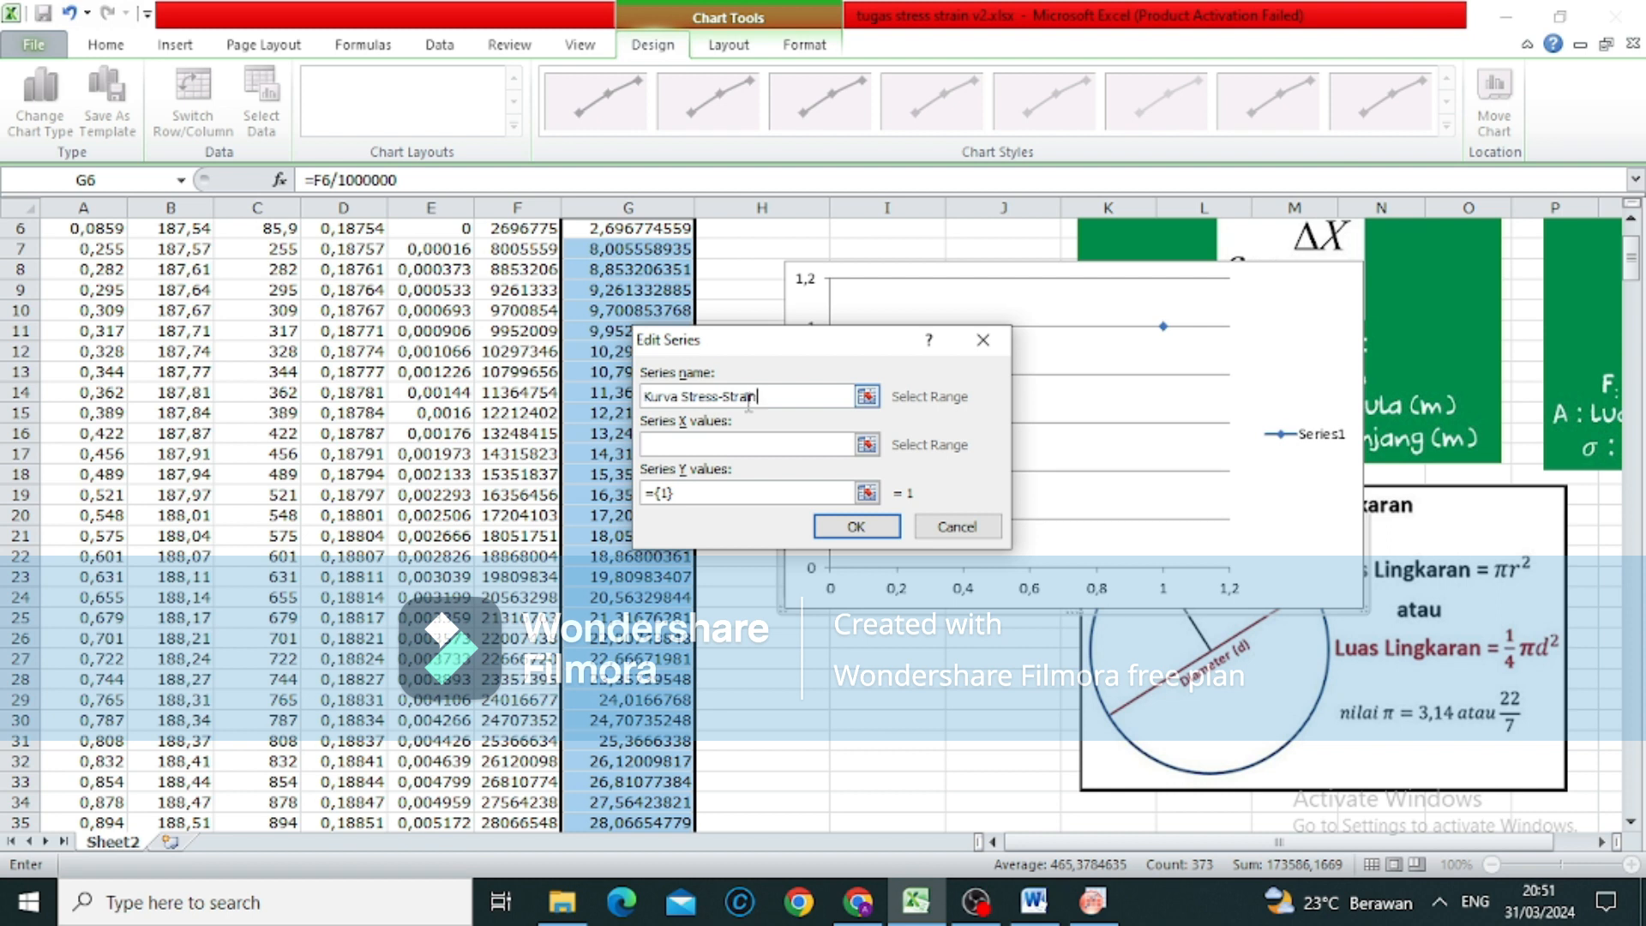
# Set the new series' X values to the regangan data in E6:E378.
pyautogui.click(701, 444)
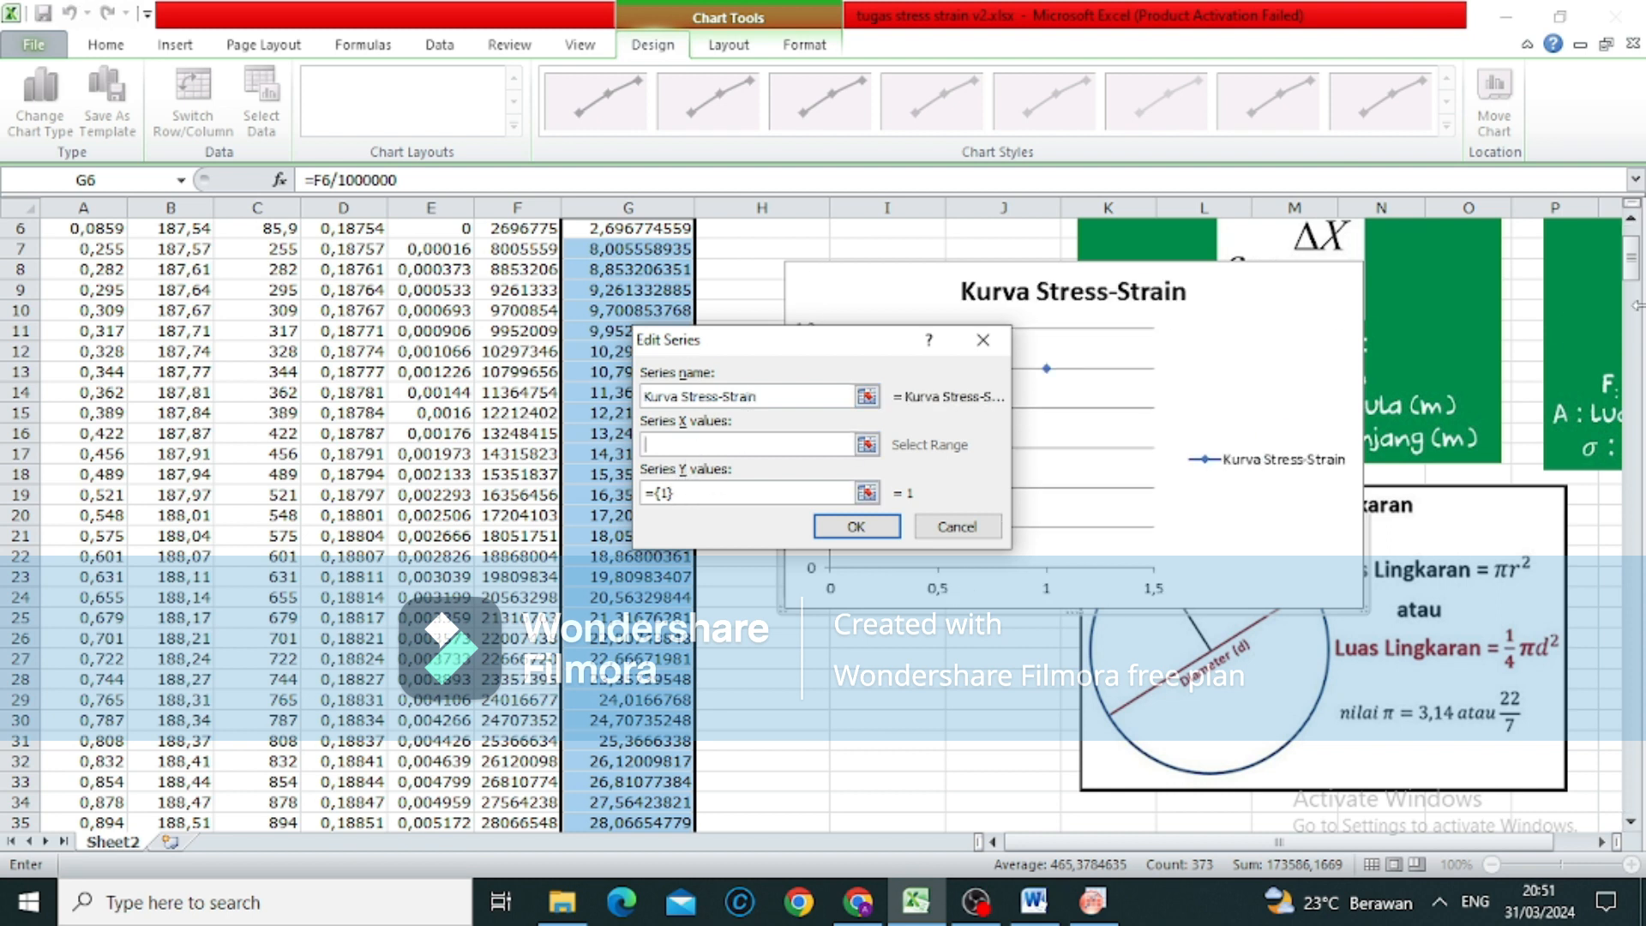
pyautogui.moveTo(1635, 283); pyautogui.dragTo(1633, 230)
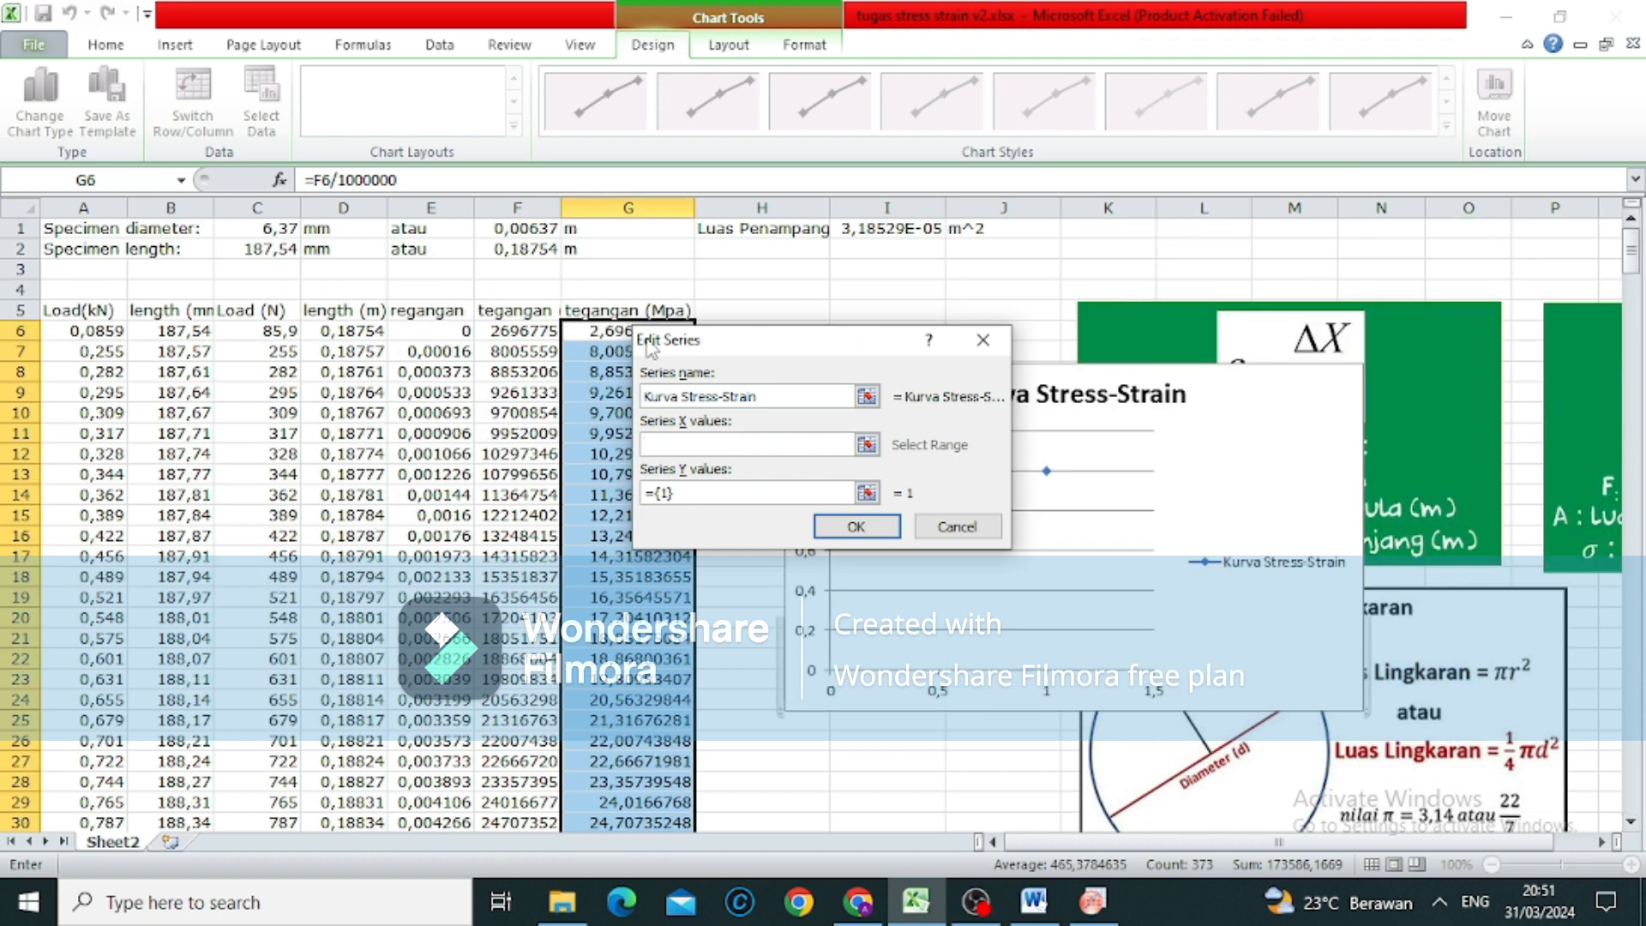
pyautogui.click(445, 330)
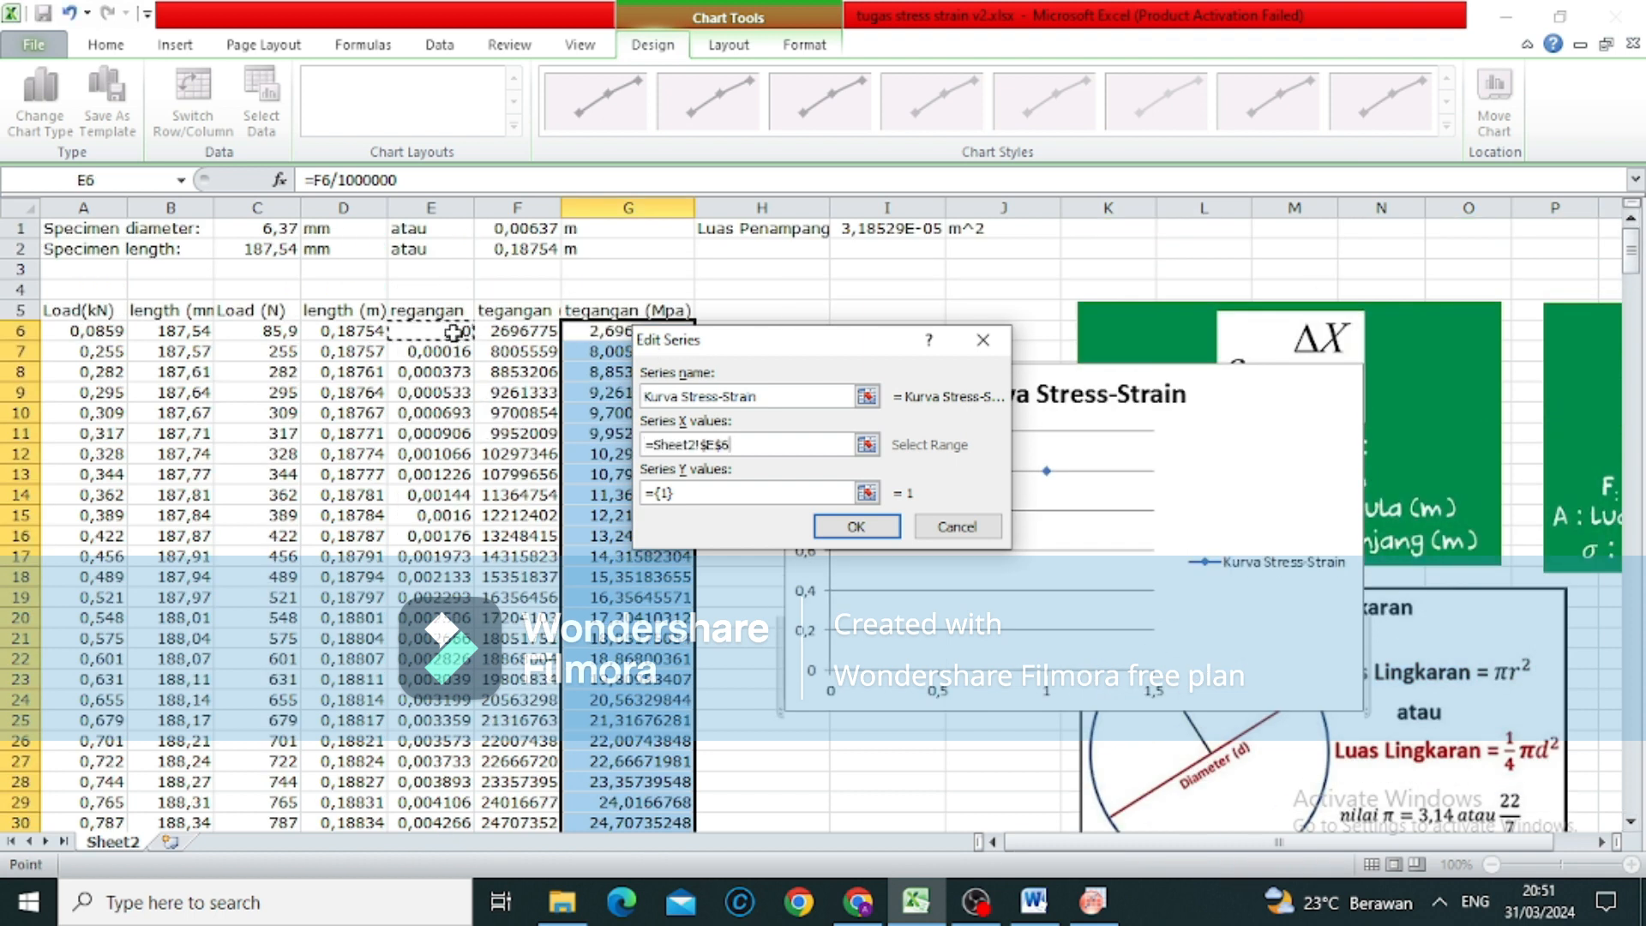
pyautogui.moveTo(452, 332); pyautogui.dragTo(464, 781)
pyautogui.click(477, 334)
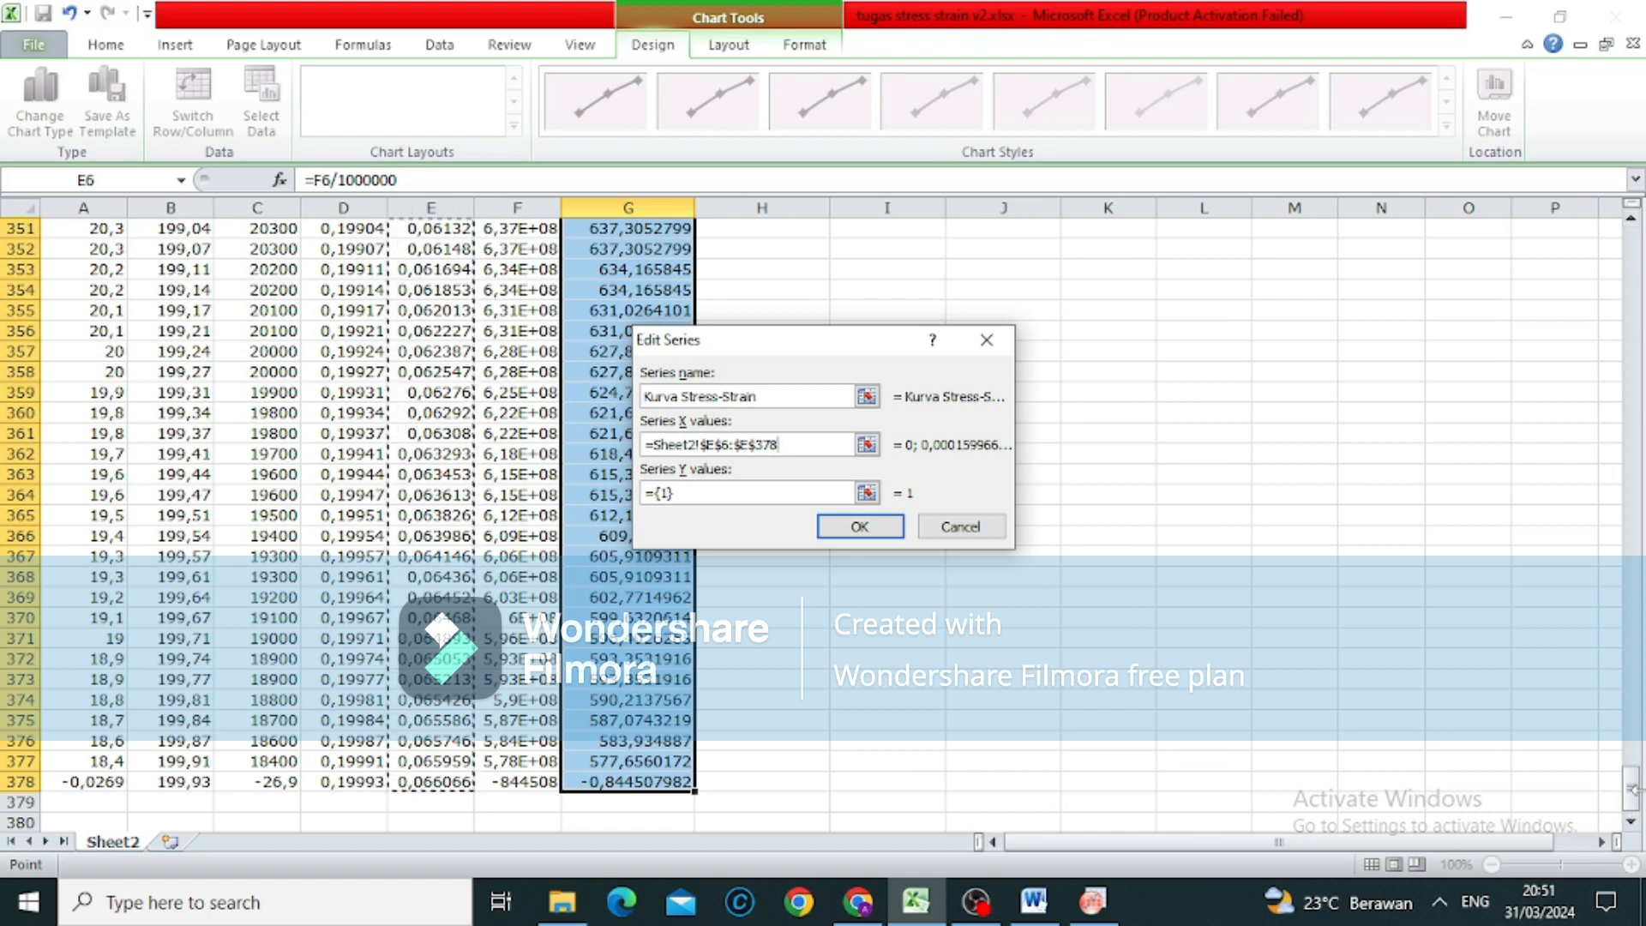
# Set the series' Y values to the tegangan (Mpa) data in G6:G378 and apply the chart's data source.
pyautogui.moveTo(1633, 786); pyautogui.dragTo(1633, 255)
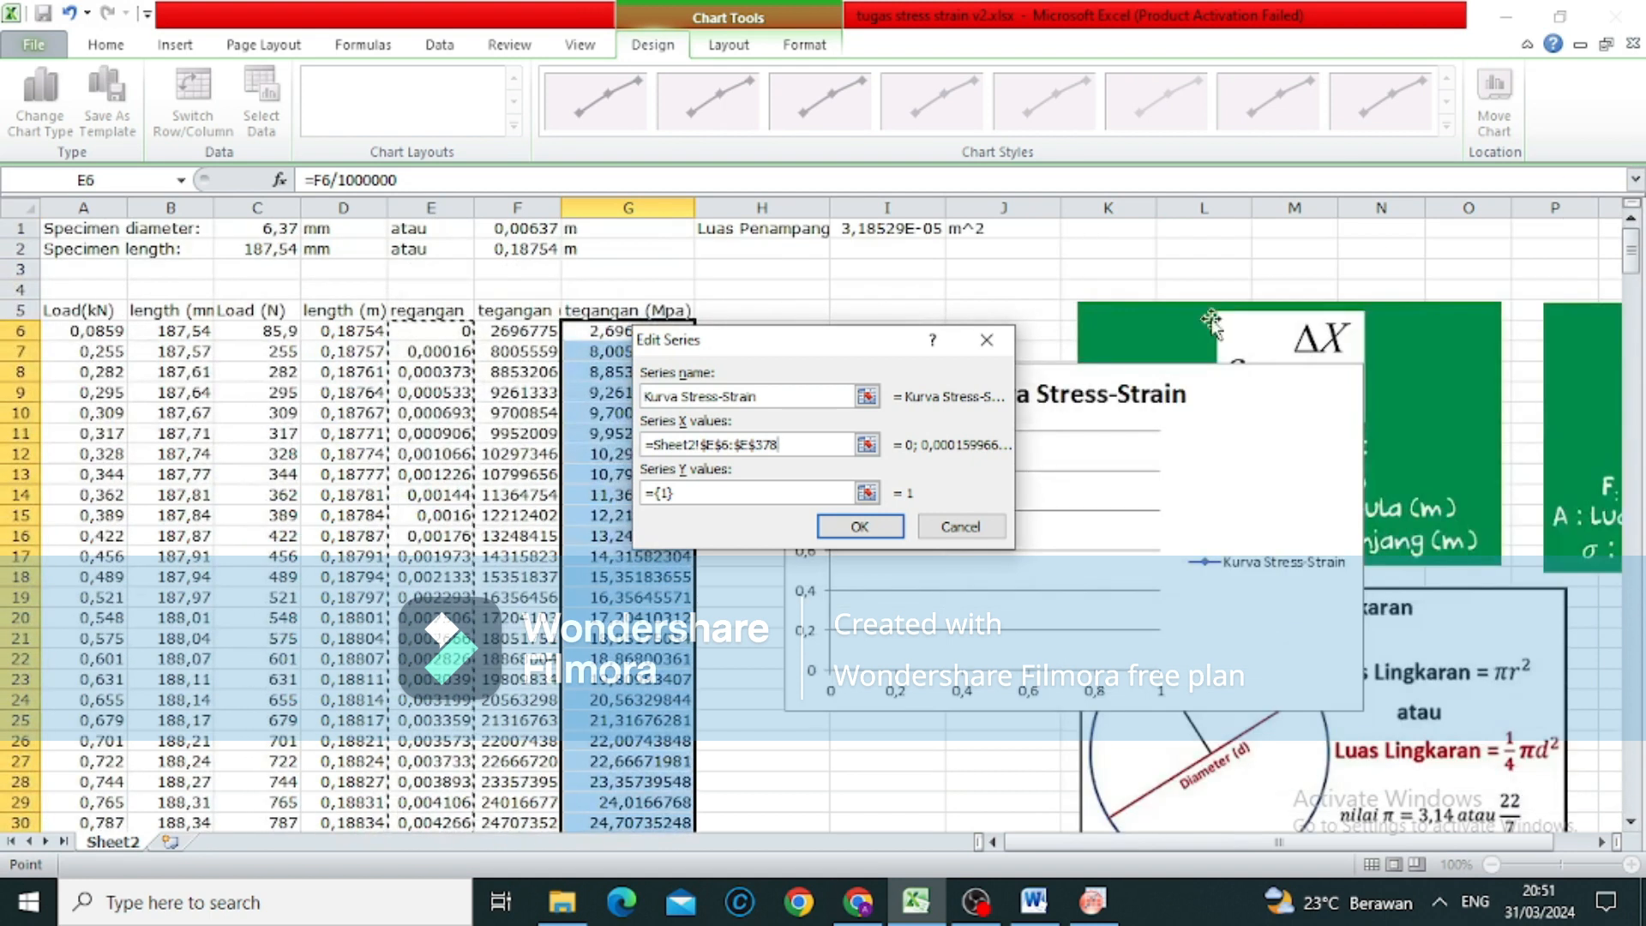
pyautogui.click(759, 493)
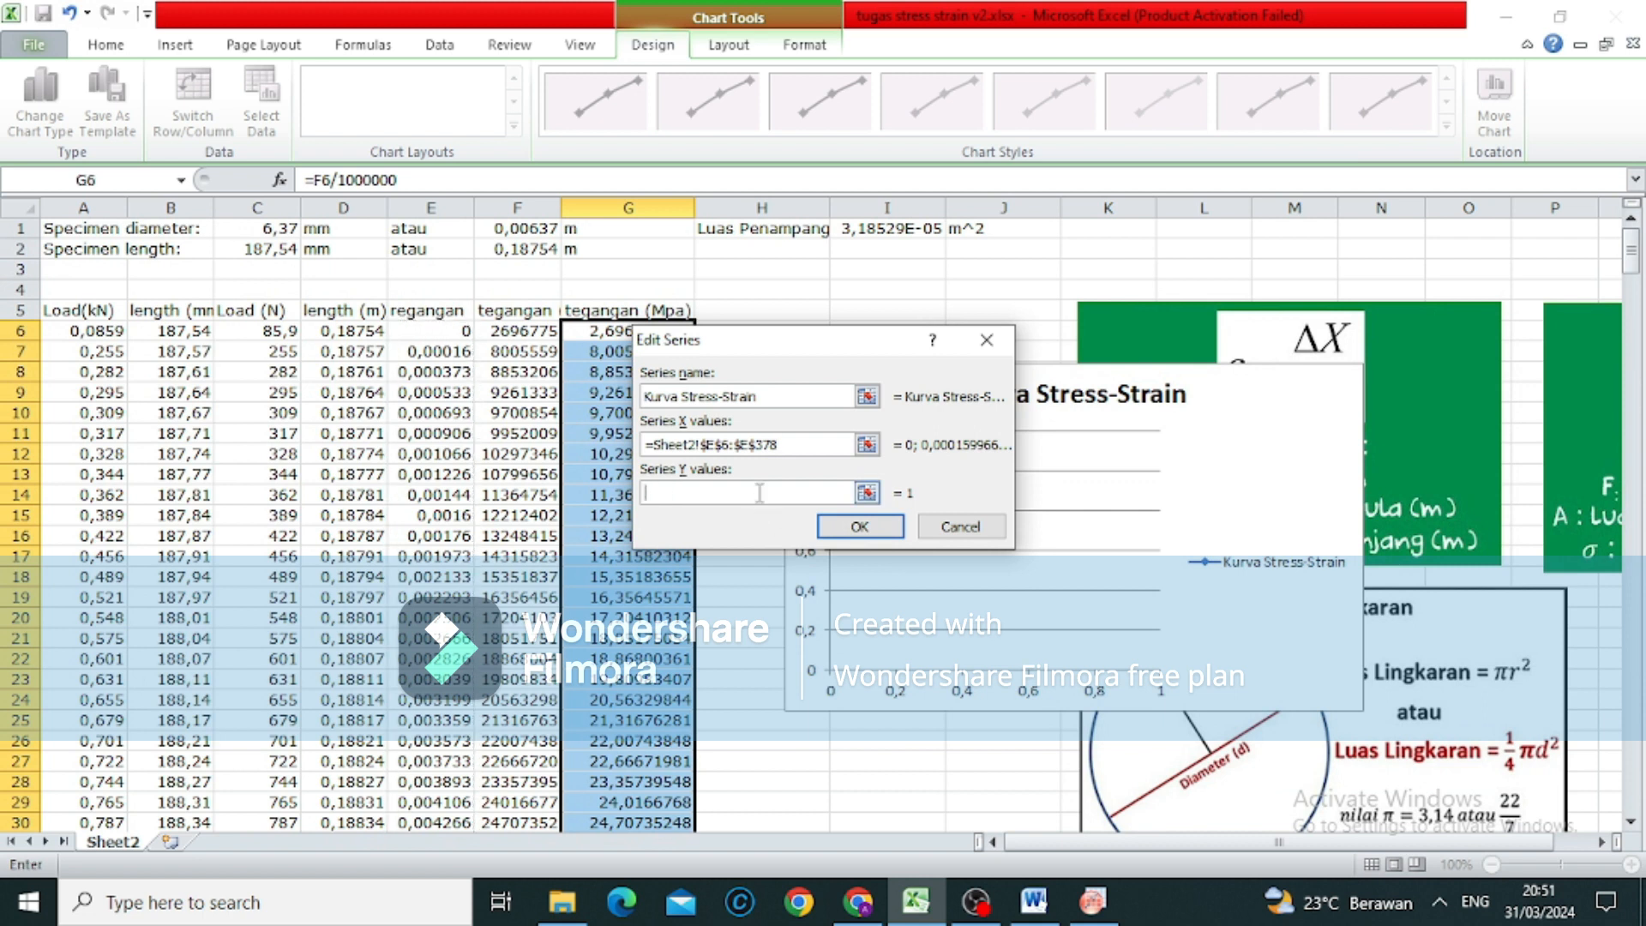
pyautogui.moveTo(604, 330); pyautogui.dragTo(631, 780)
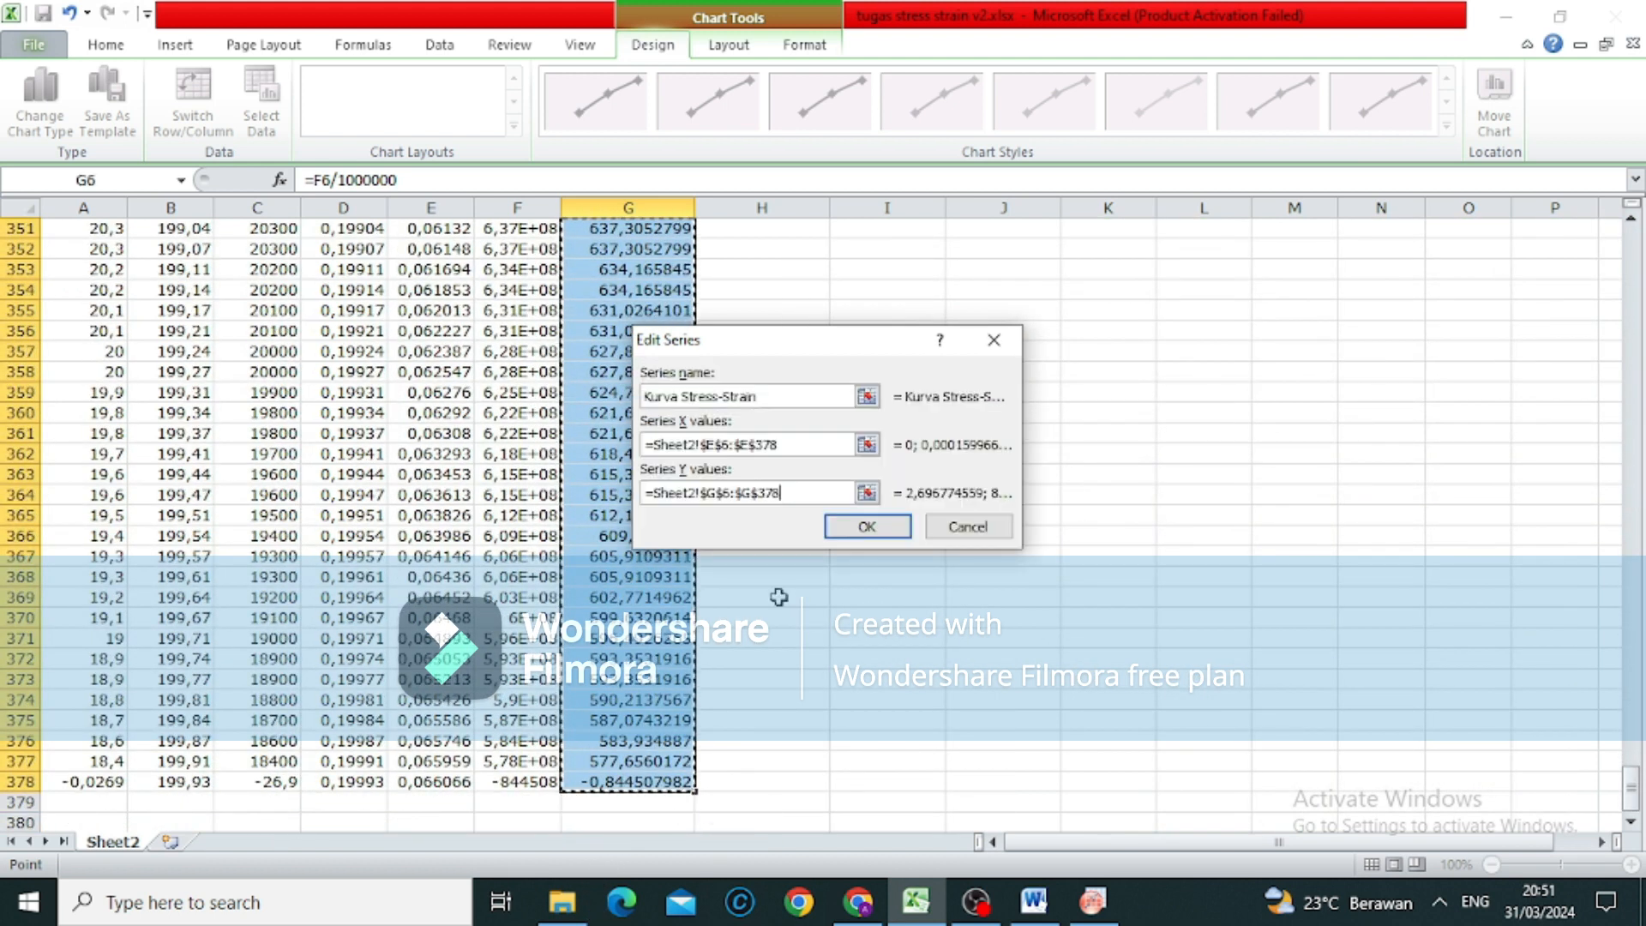
pyautogui.click(892, 528)
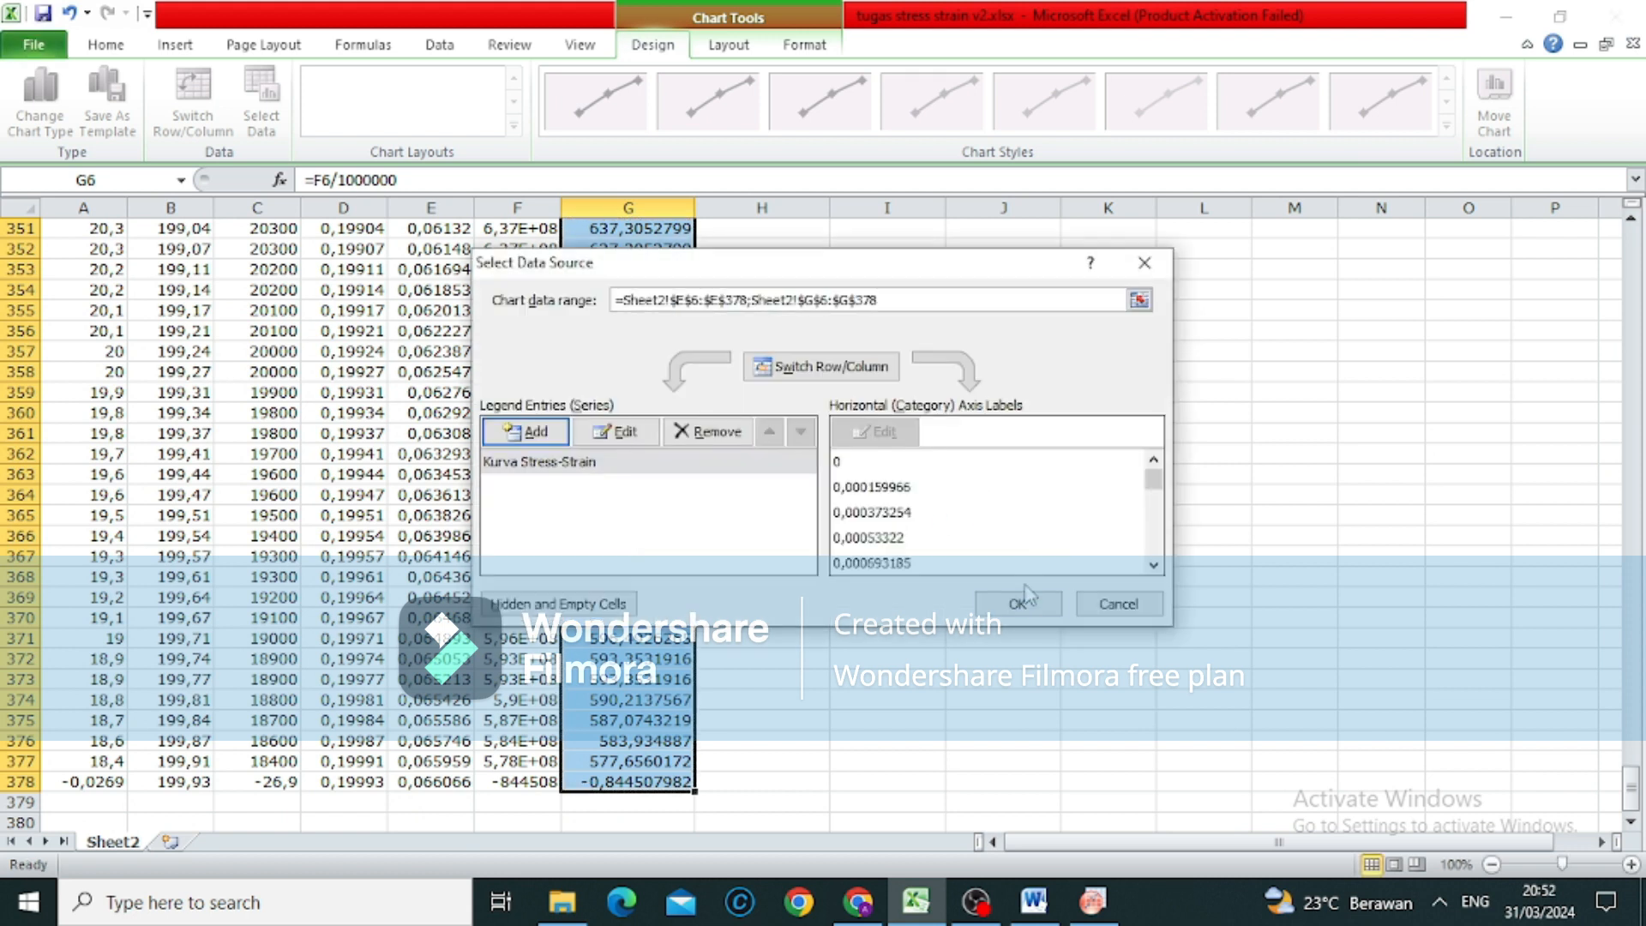
pyautogui.click(1028, 597)
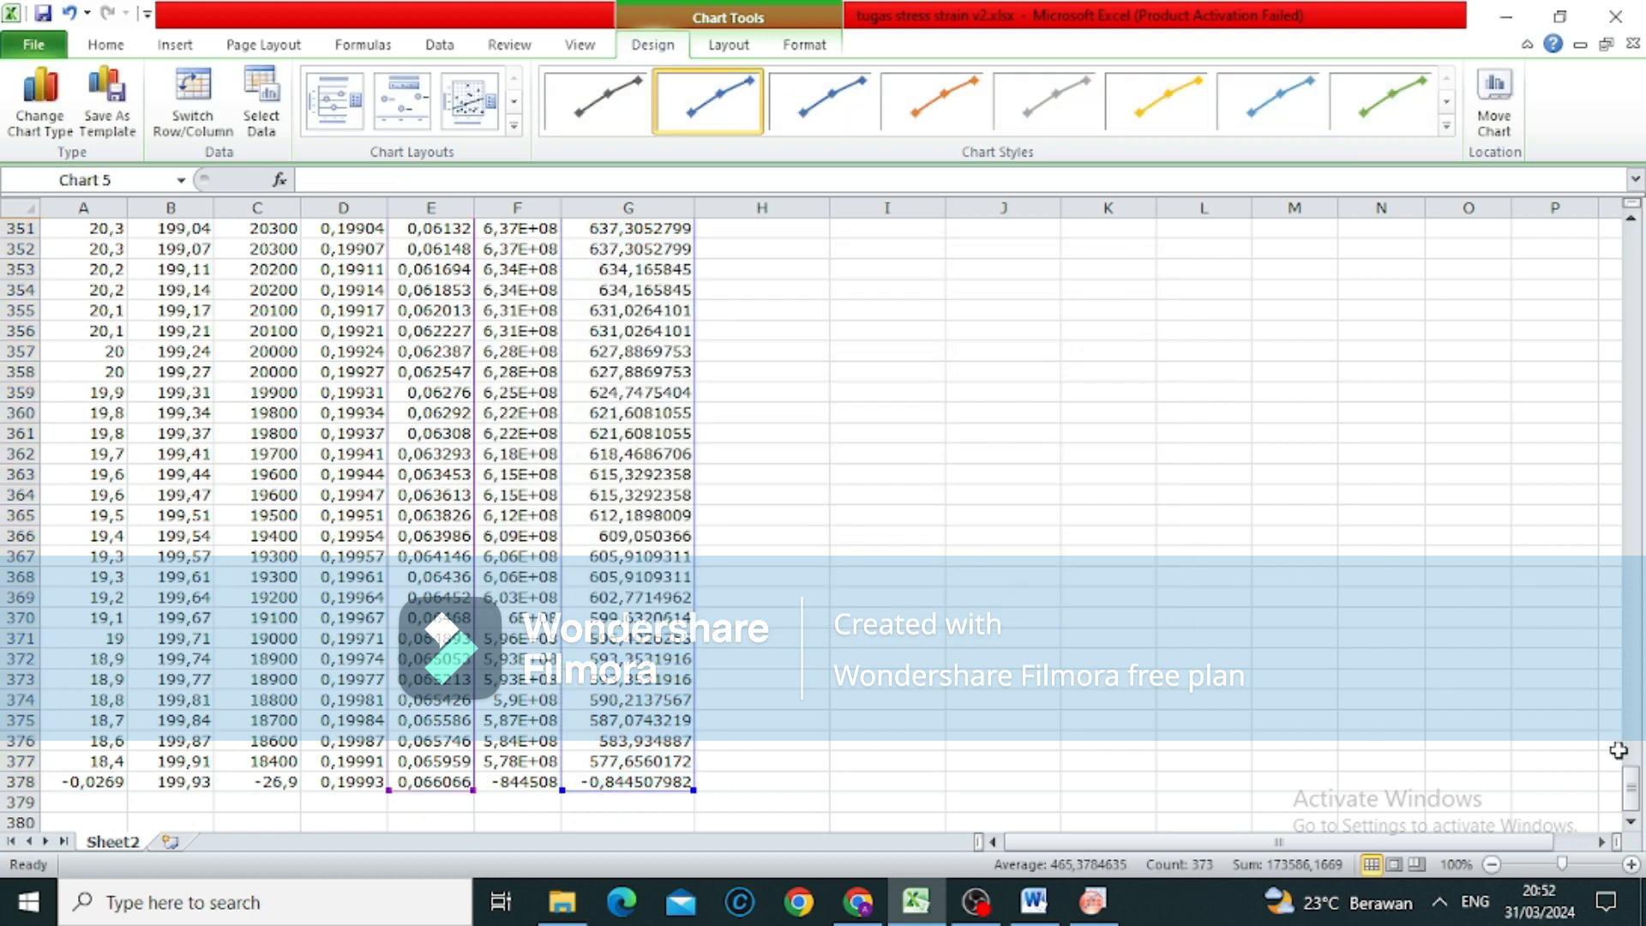
# Move the stress-strain chart down to the free cells just below the Rumus Luas Lingkaran image.
pyautogui.moveTo(1631, 787); pyautogui.dragTo(1631, 246)
pyautogui.moveTo(1226, 482); pyautogui.dragTo(1204, 776)
pyautogui.scroll(-4, 1204, 776)
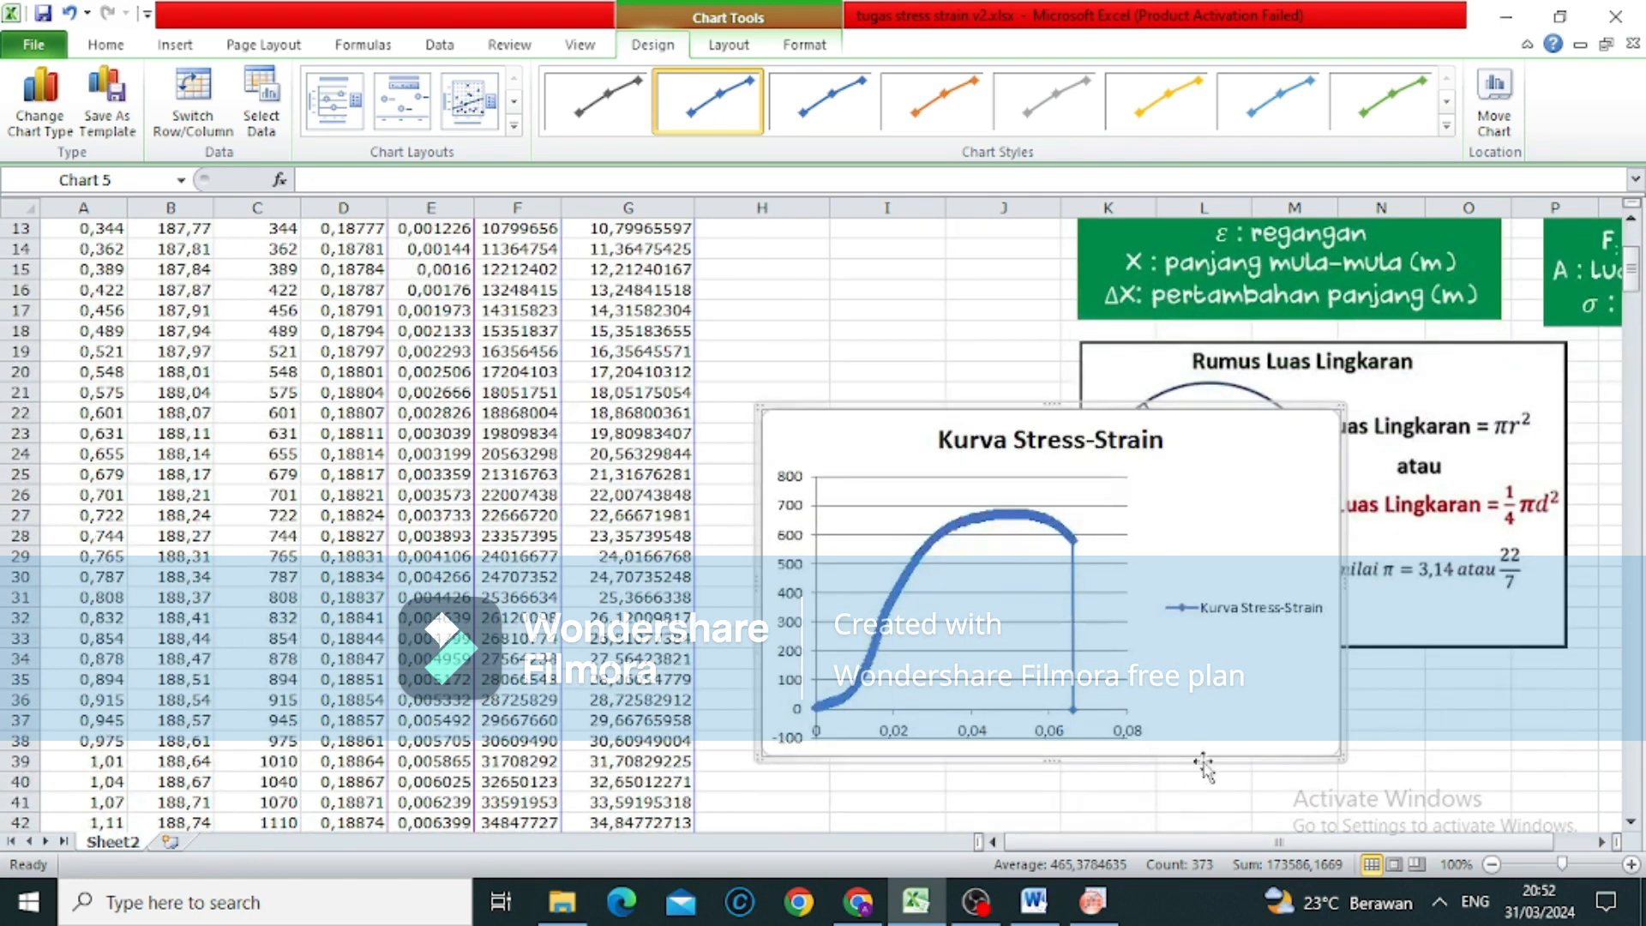
pyautogui.moveTo(1183, 492); pyautogui.dragTo(1275, 745)
pyautogui.scroll(-6, 1275, 745)
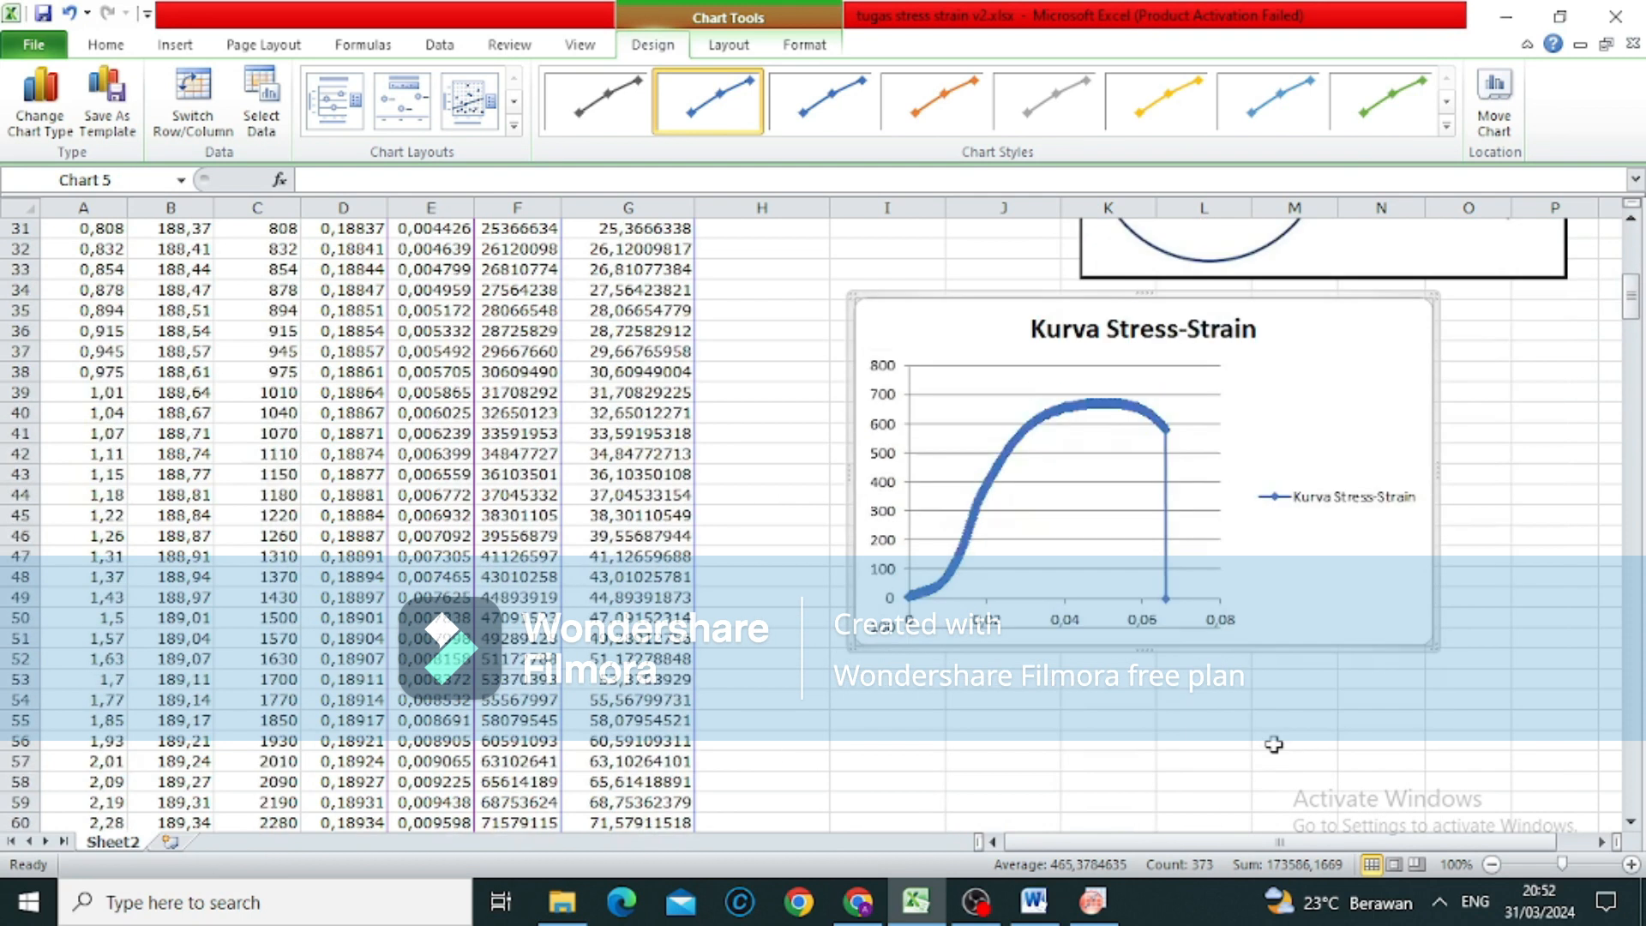
pyautogui.moveTo(1342, 442); pyautogui.dragTo(1456, 440)
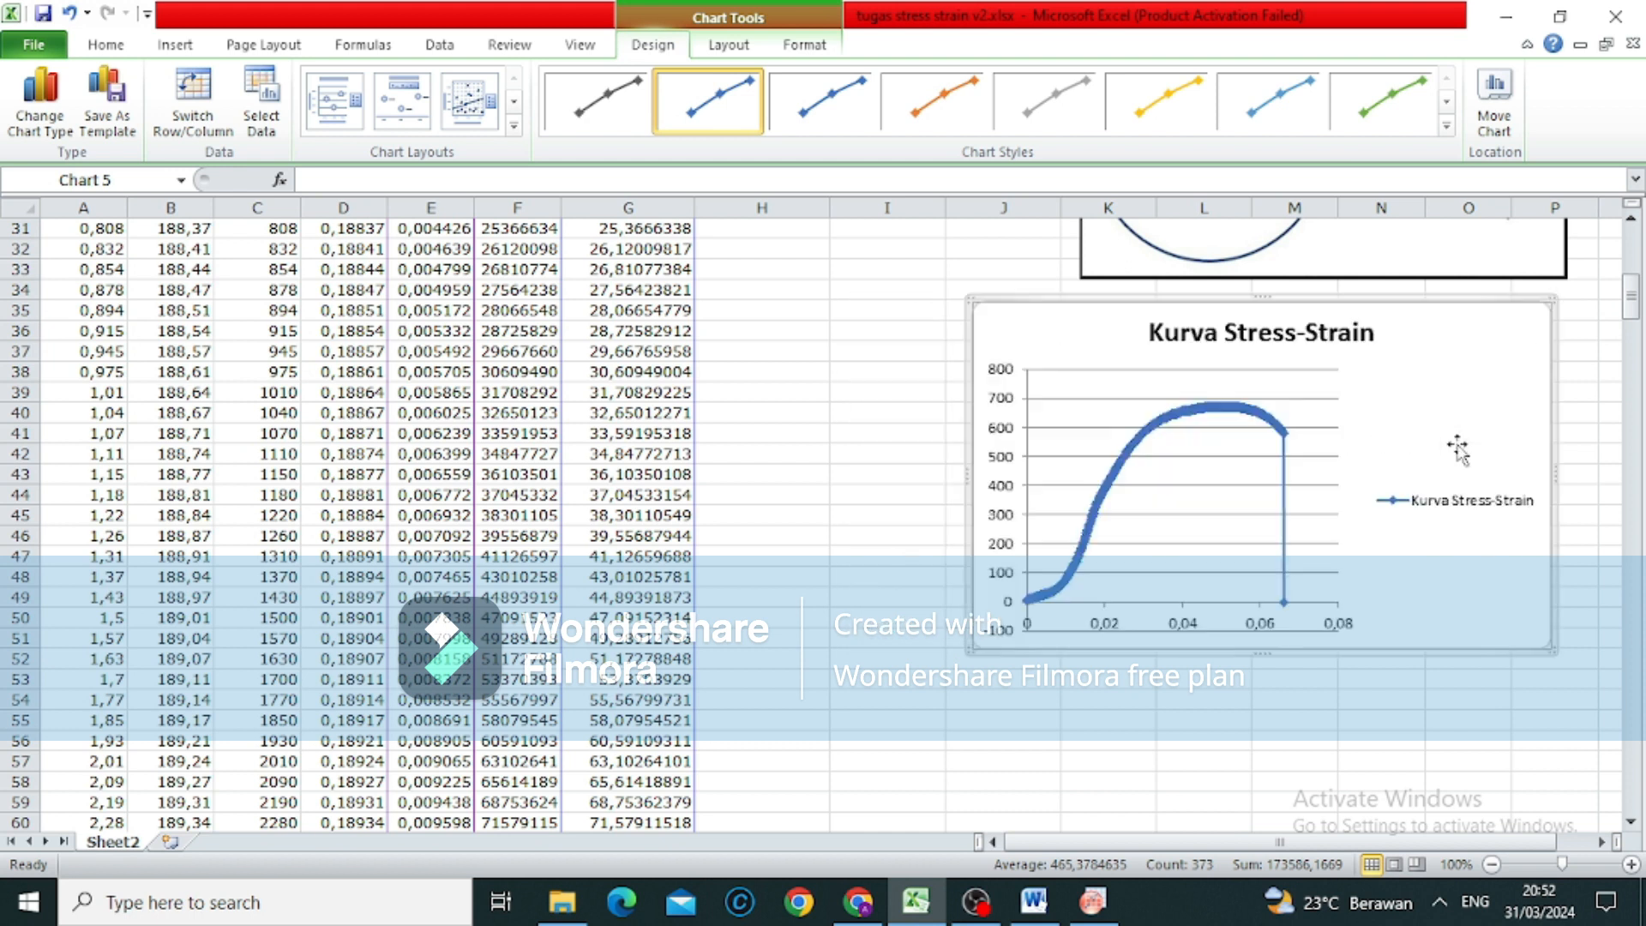
pyautogui.click(975, 902)
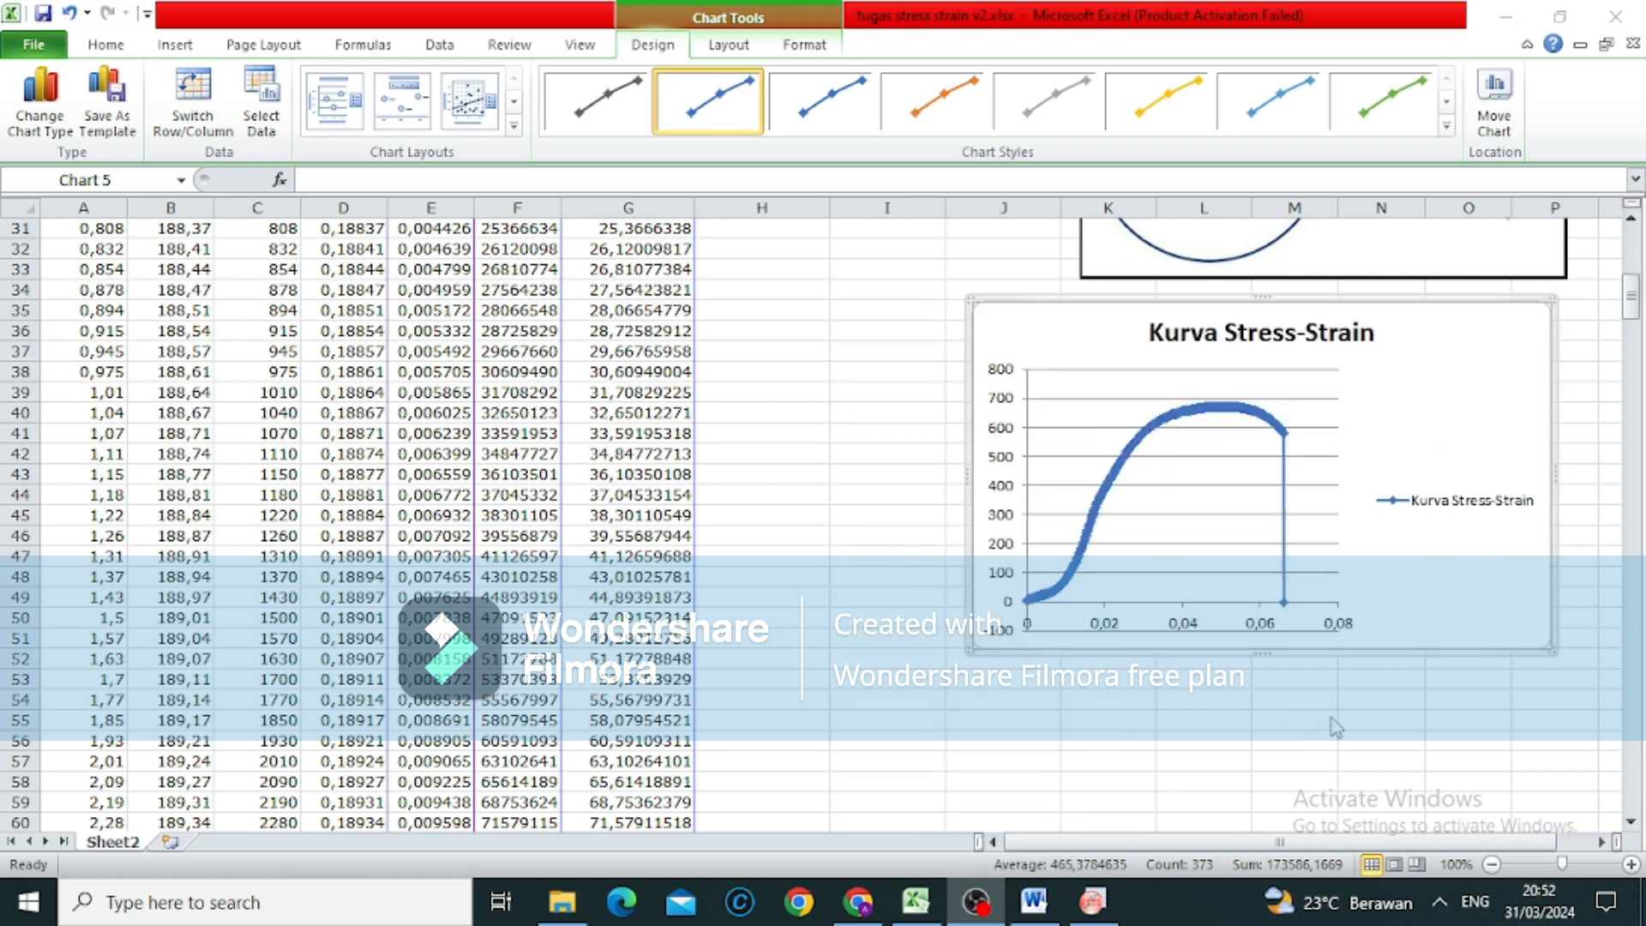